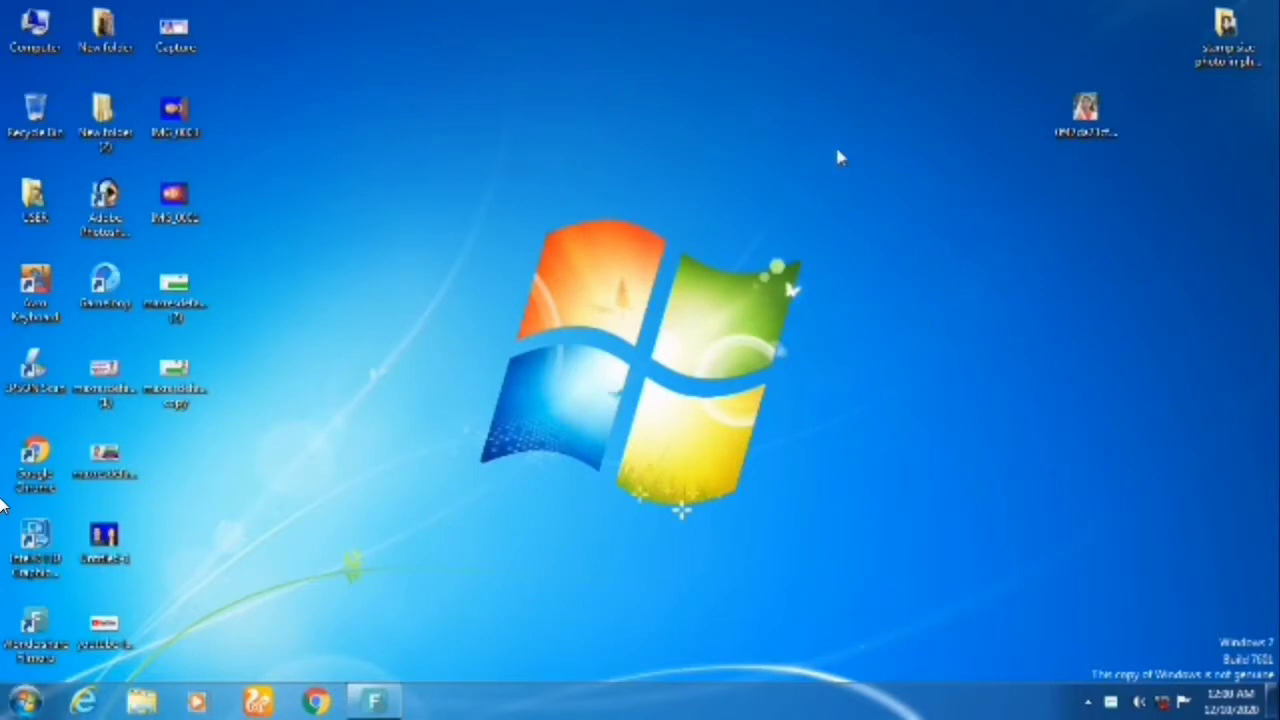
# - Refresh the Windows desktop repeatedly from its right-click menu
pyautogui.rightClick(837, 148)
pyautogui.click(866, 181)
pyautogui.rightClick(811, 129)
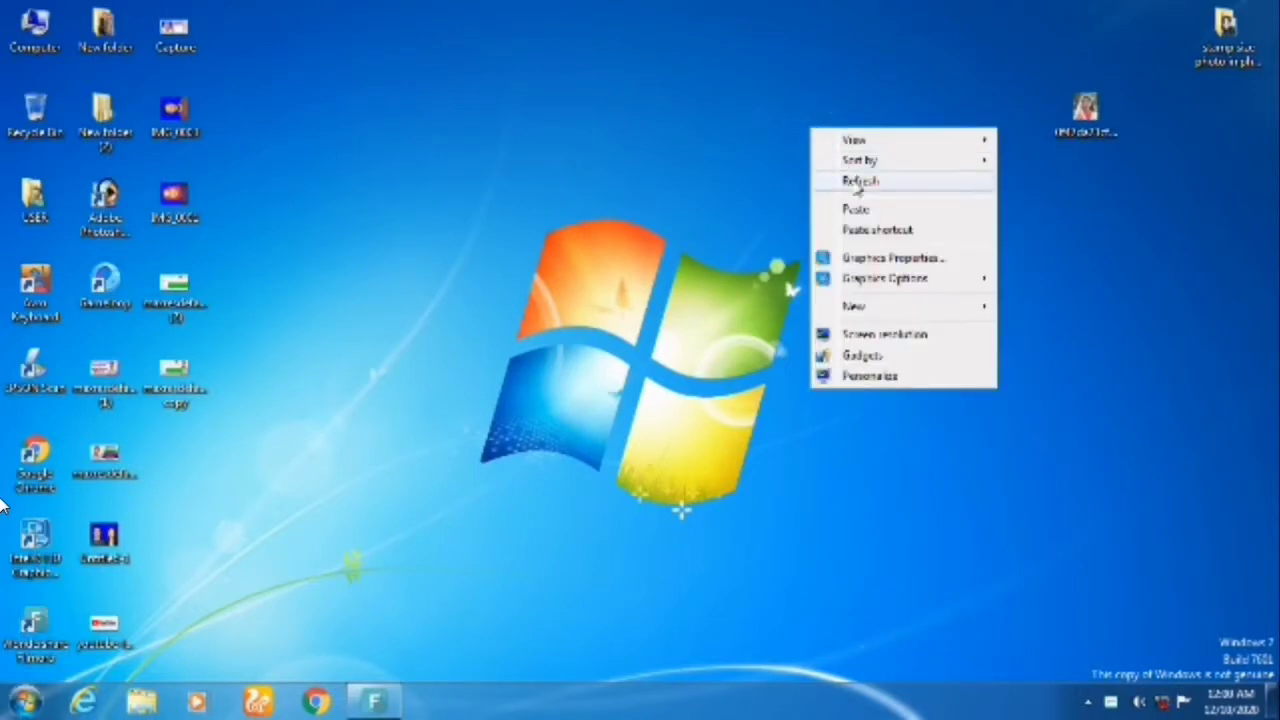
pyautogui.click(858, 183)
pyautogui.rightClick(798, 126)
pyautogui.click(852, 184)
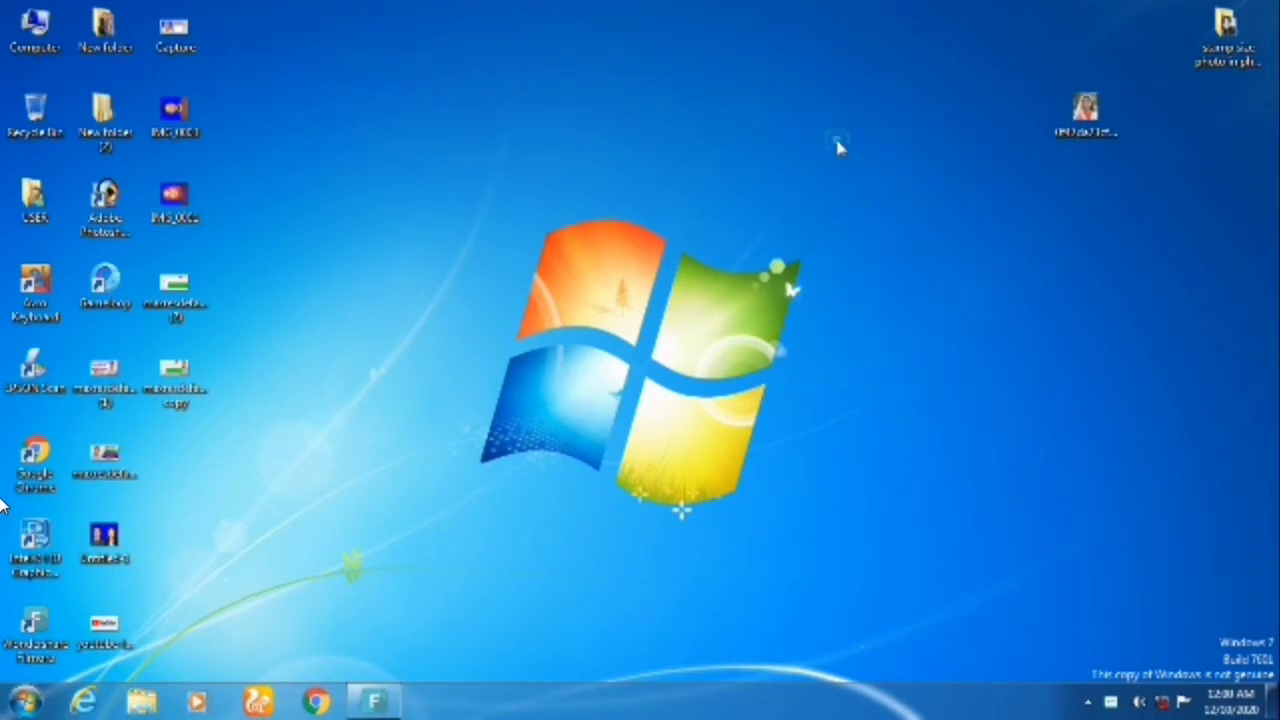
pyautogui.rightClick(838, 147)
pyautogui.click(876, 187)
pyautogui.rightClick(832, 136)
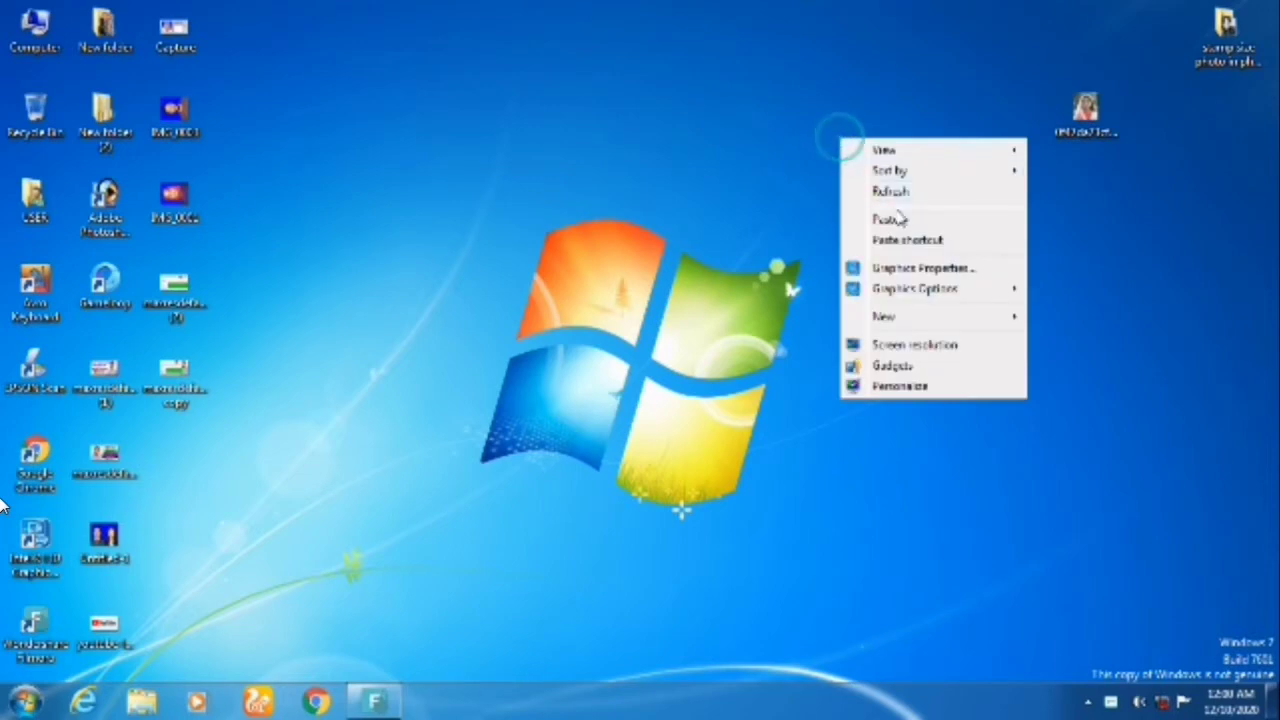
pyautogui.click(899, 196)
pyautogui.rightClick(857, 163)
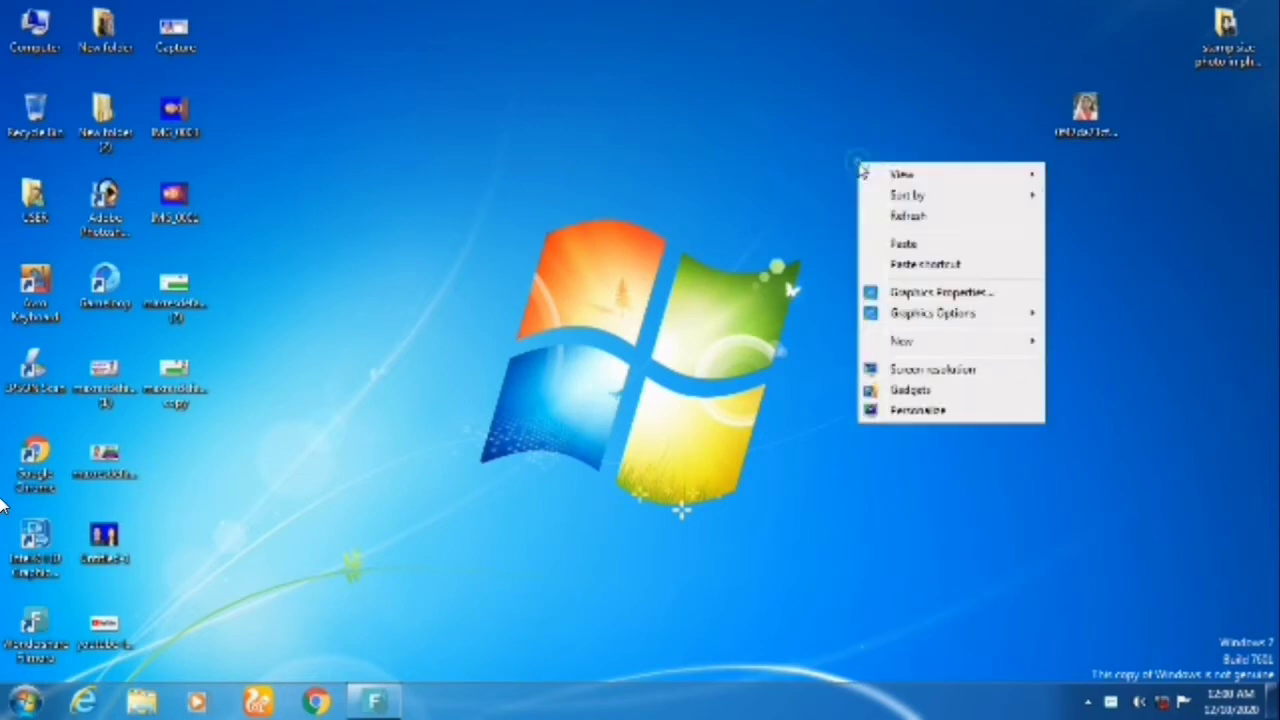
pyautogui.click(902, 218)
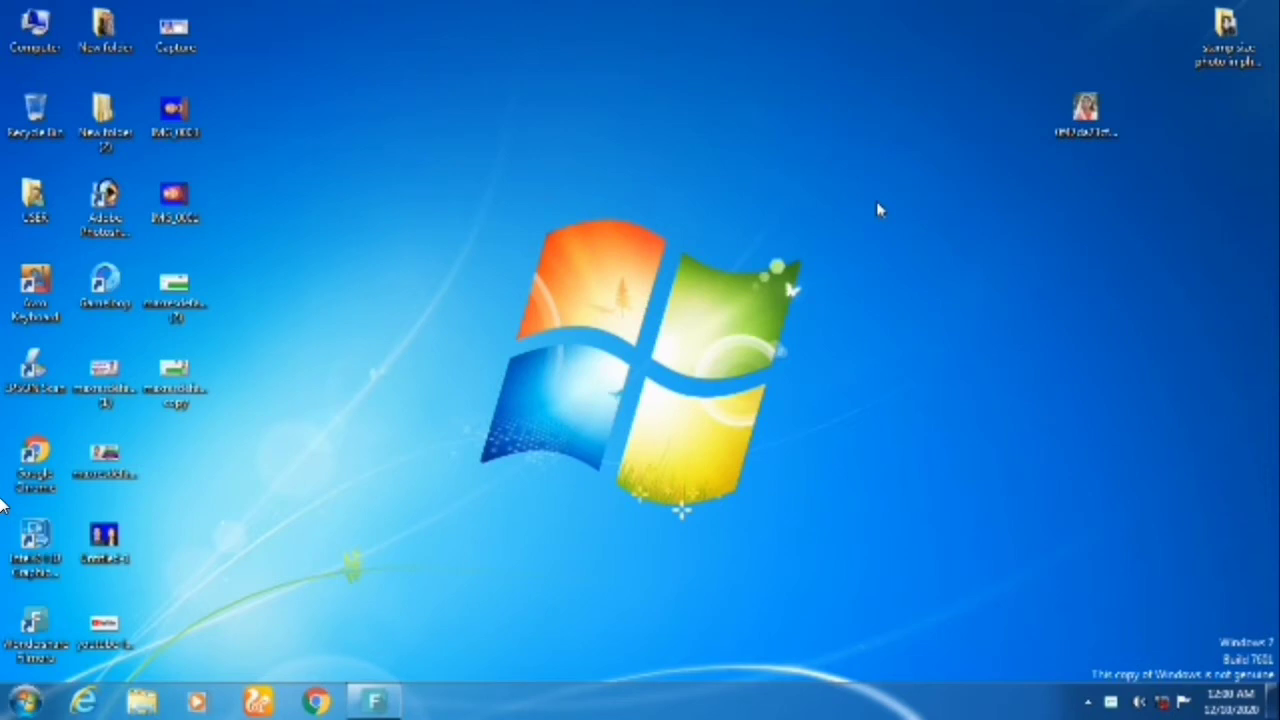
pyautogui.rightClick(878, 196)
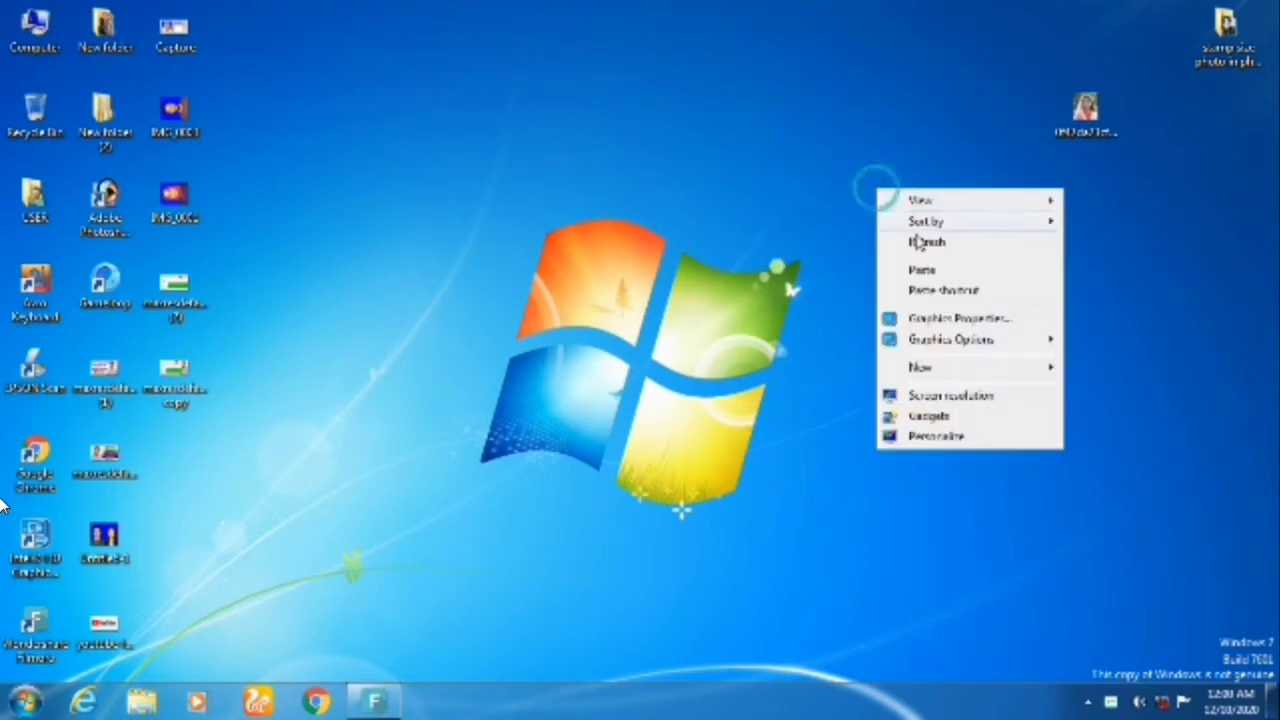
pyautogui.click(928, 245)
pyautogui.rightClick(928, 243)
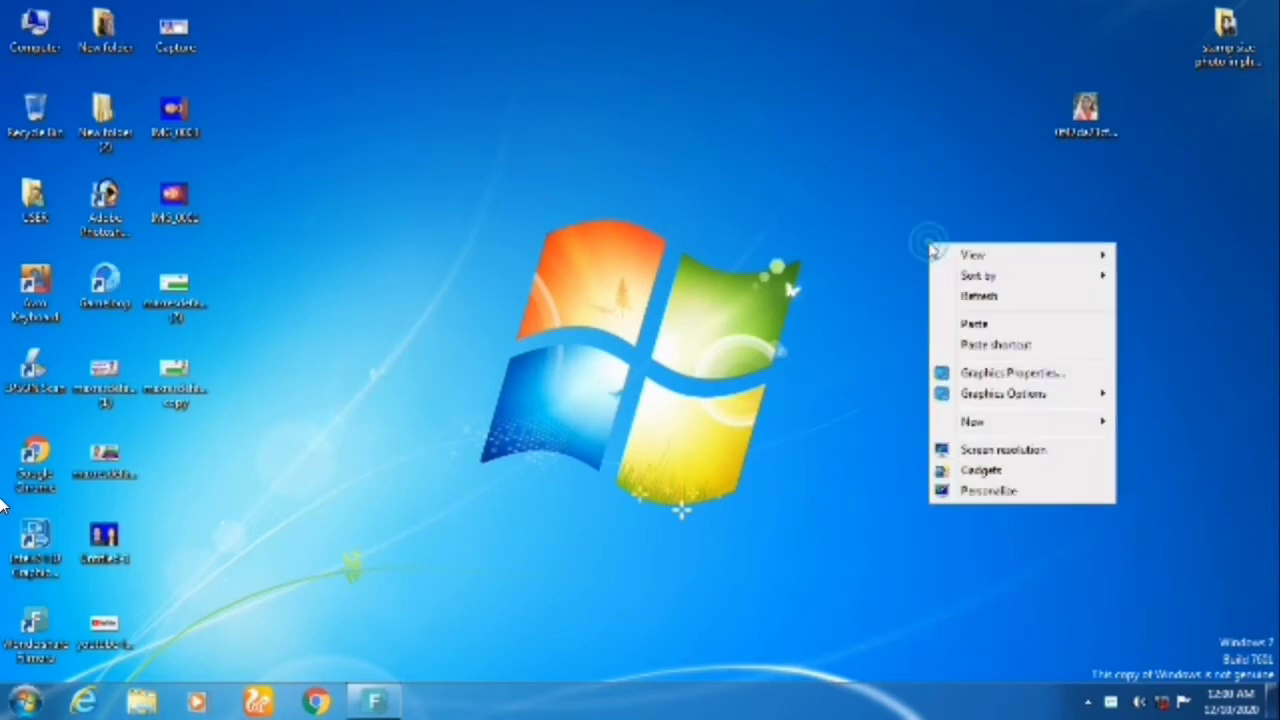
pyautogui.click(966, 296)
pyautogui.rightClick(893, 216)
pyautogui.click(942, 268)
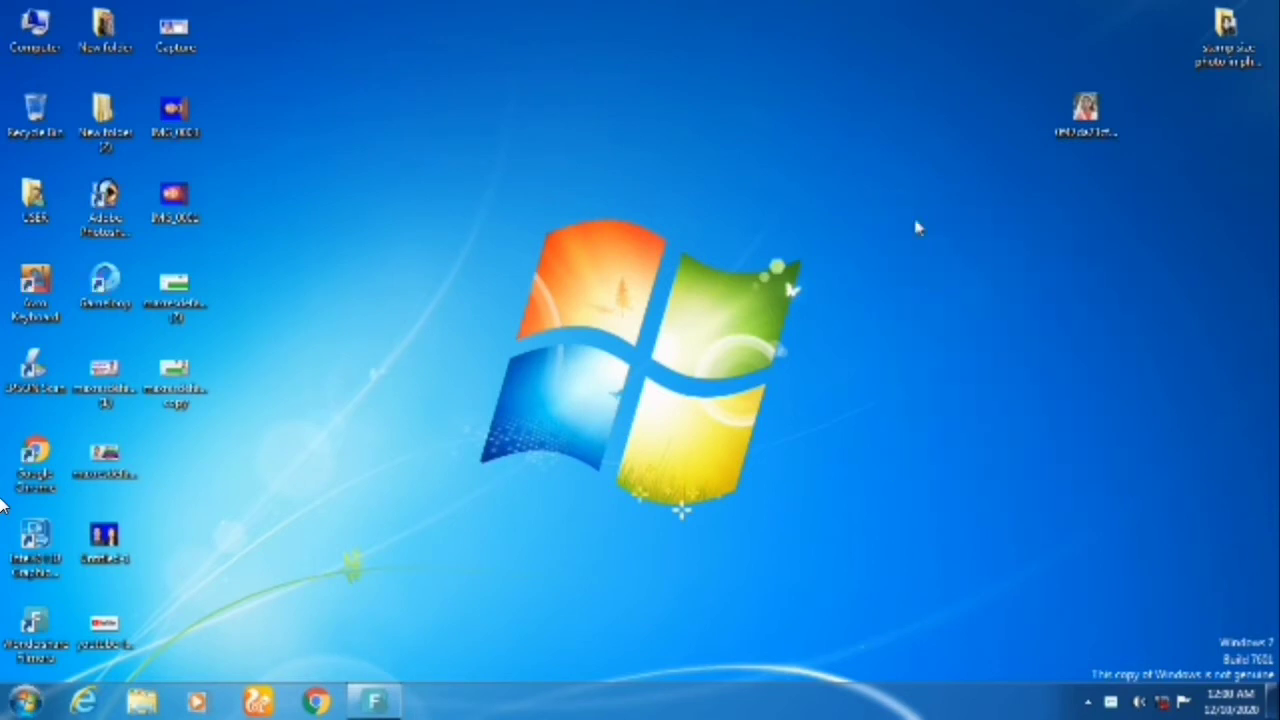
pyautogui.rightClick(914, 222)
pyautogui.click(966, 282)
pyautogui.rightClick(962, 274)
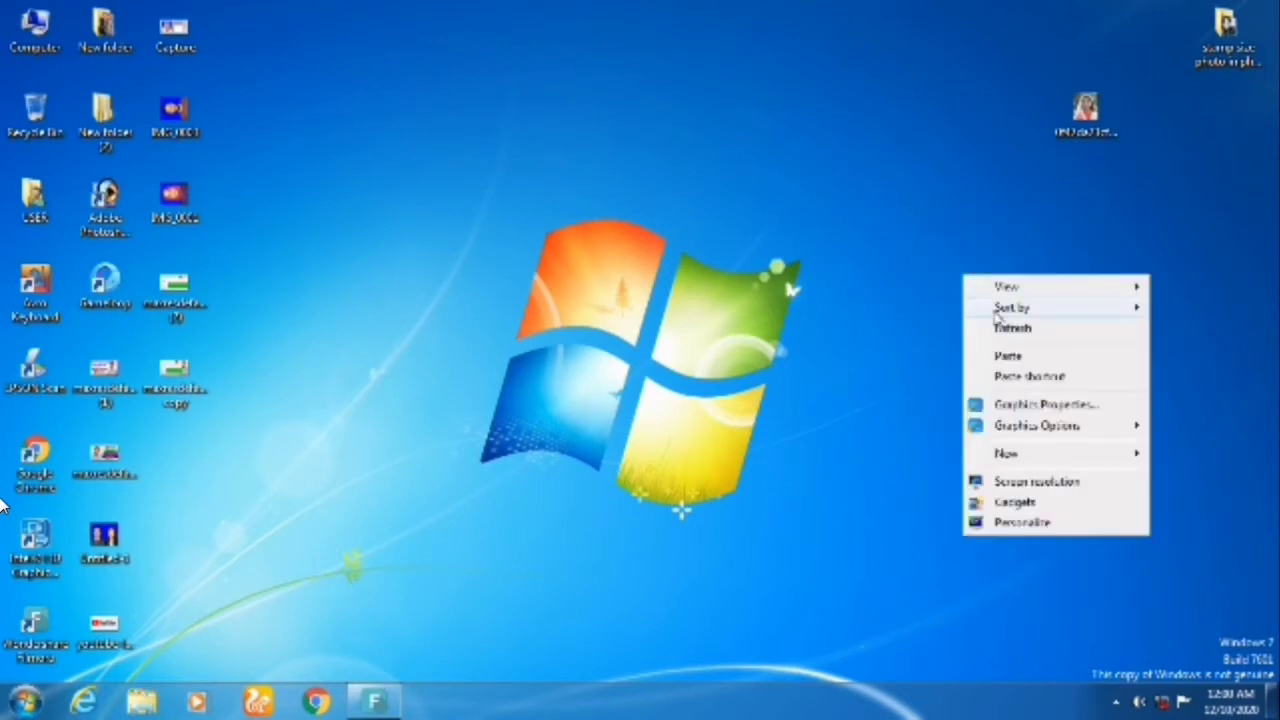
pyautogui.click(1002, 330)
pyautogui.rightClick(922, 240)
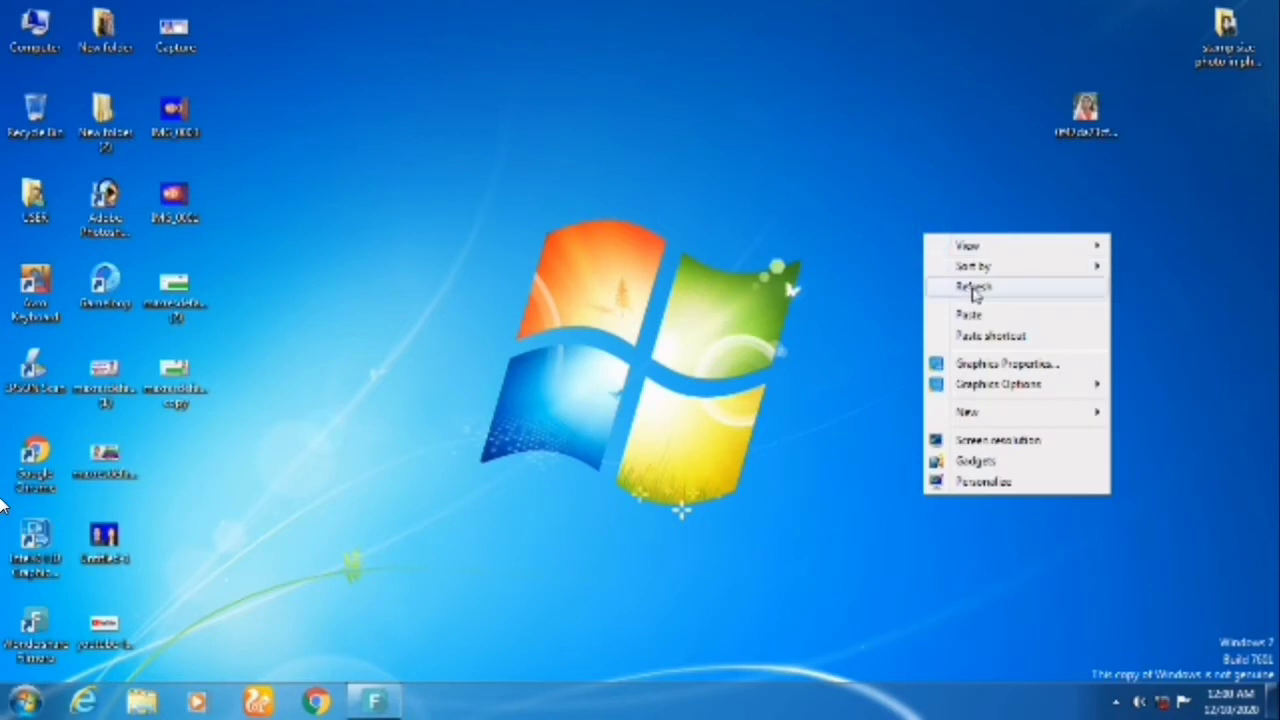
pyautogui.click(970, 285)
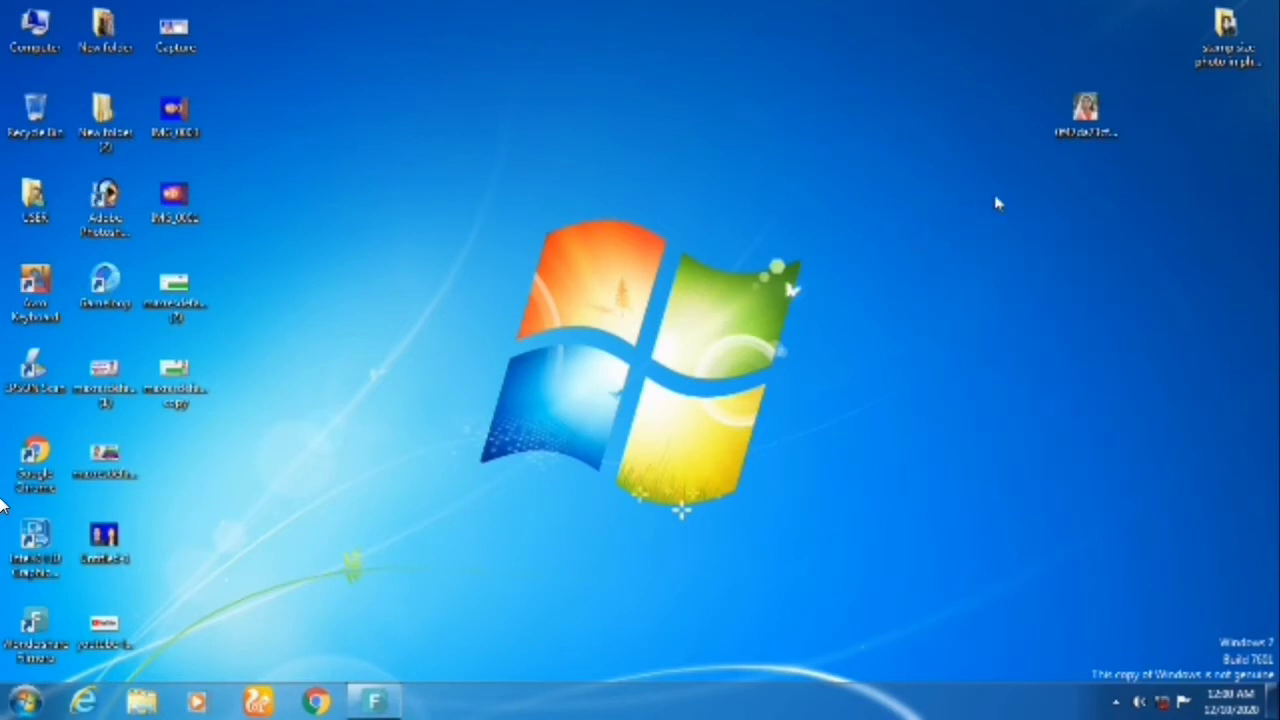
pyautogui.rightClick(814, 166)
pyautogui.click(860, 236)
pyautogui.rightClick(862, 232)
pyautogui.click(914, 286)
pyautogui.rightClick(908, 253)
pyautogui.click(960, 303)
pyautogui.rightClick(918, 252)
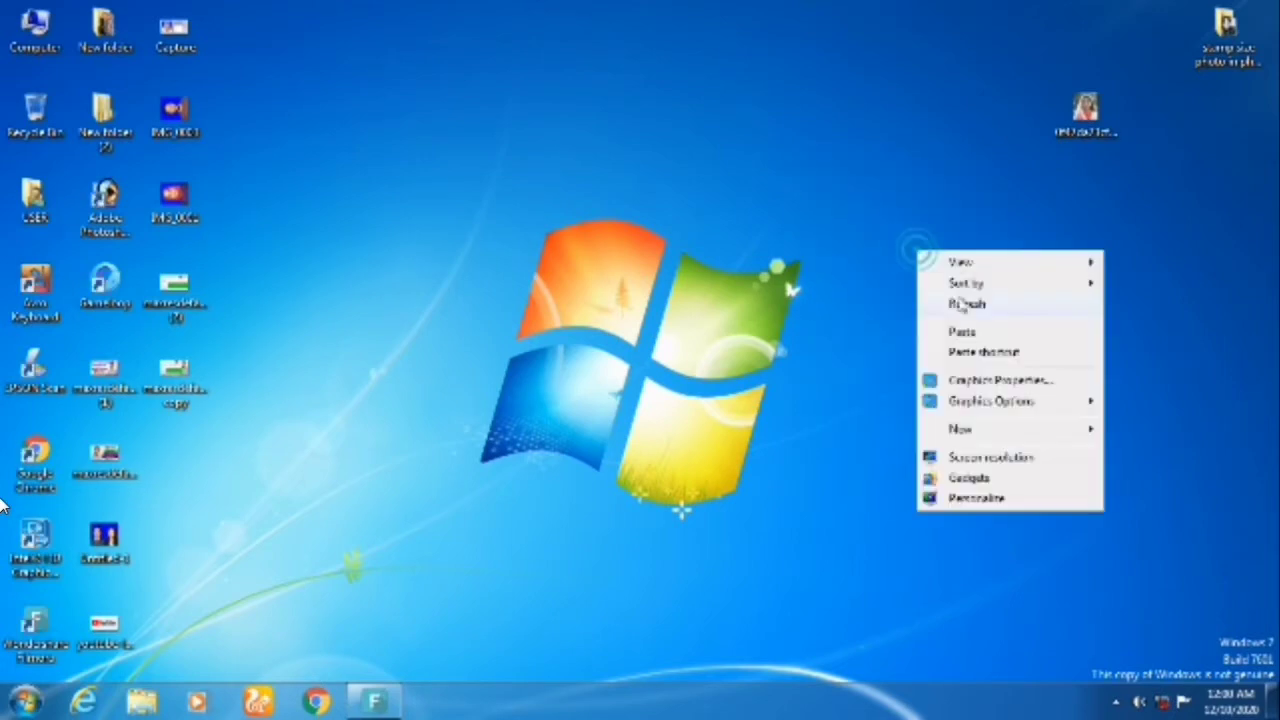
pyautogui.click(966, 306)
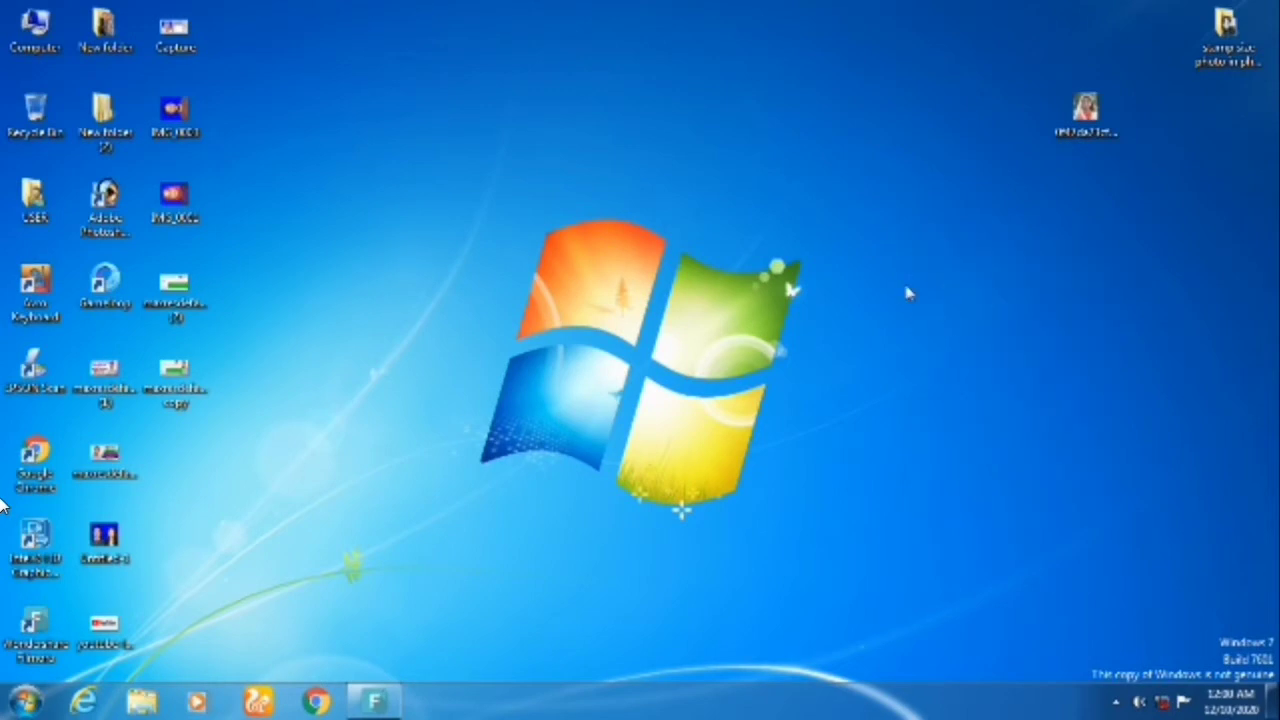
pyautogui.rightClick(962, 199)
pyautogui.click(1022, 264)
pyautogui.rightClick(965, 213)
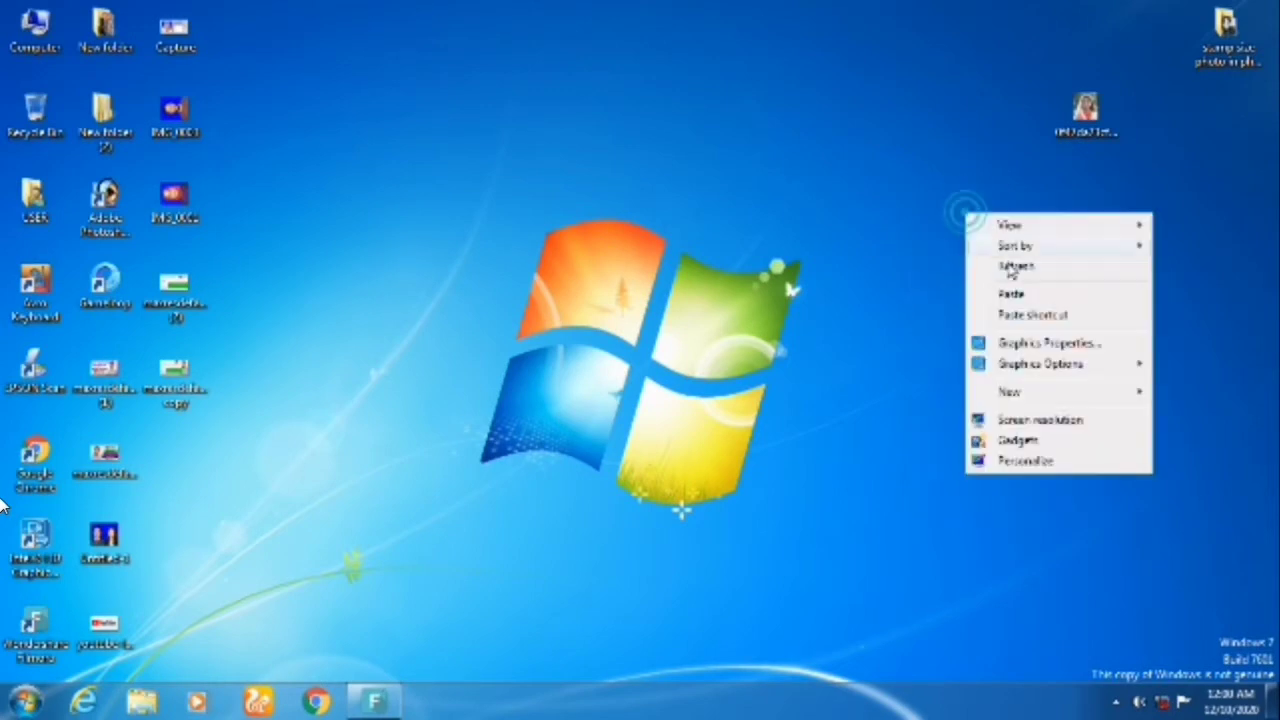
pyautogui.click(1015, 268)
# - Select the portrait photo file on the desktop, refreshing the desktop twice more
pyautogui.click(1082, 127)
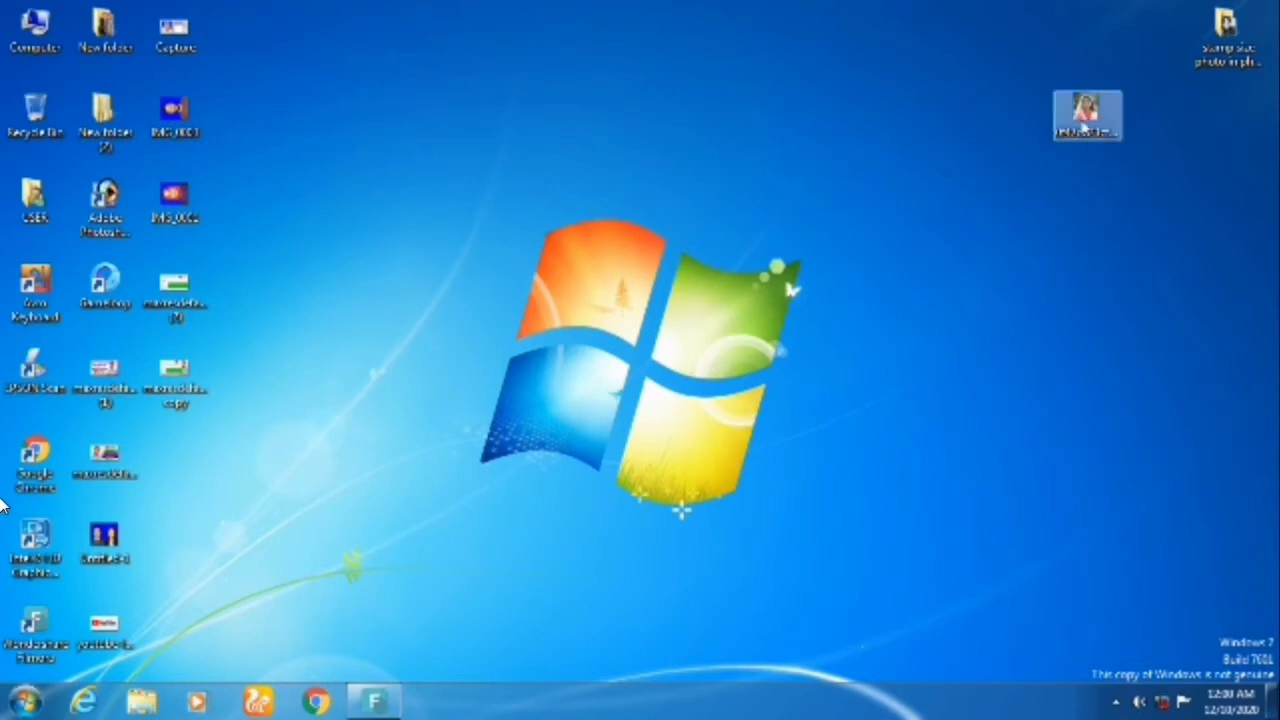
pyautogui.moveTo(1087, 125)
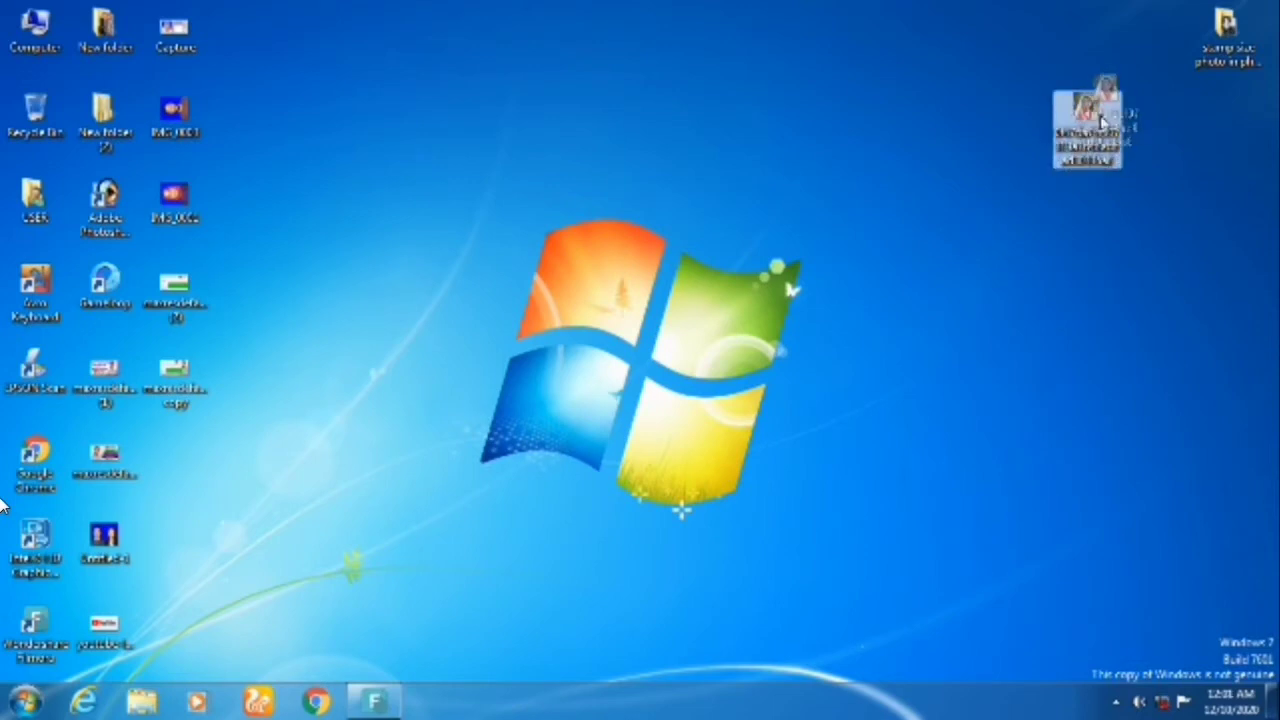
pyautogui.moveTo(980, 78); pyautogui.dragTo(1126, 231)
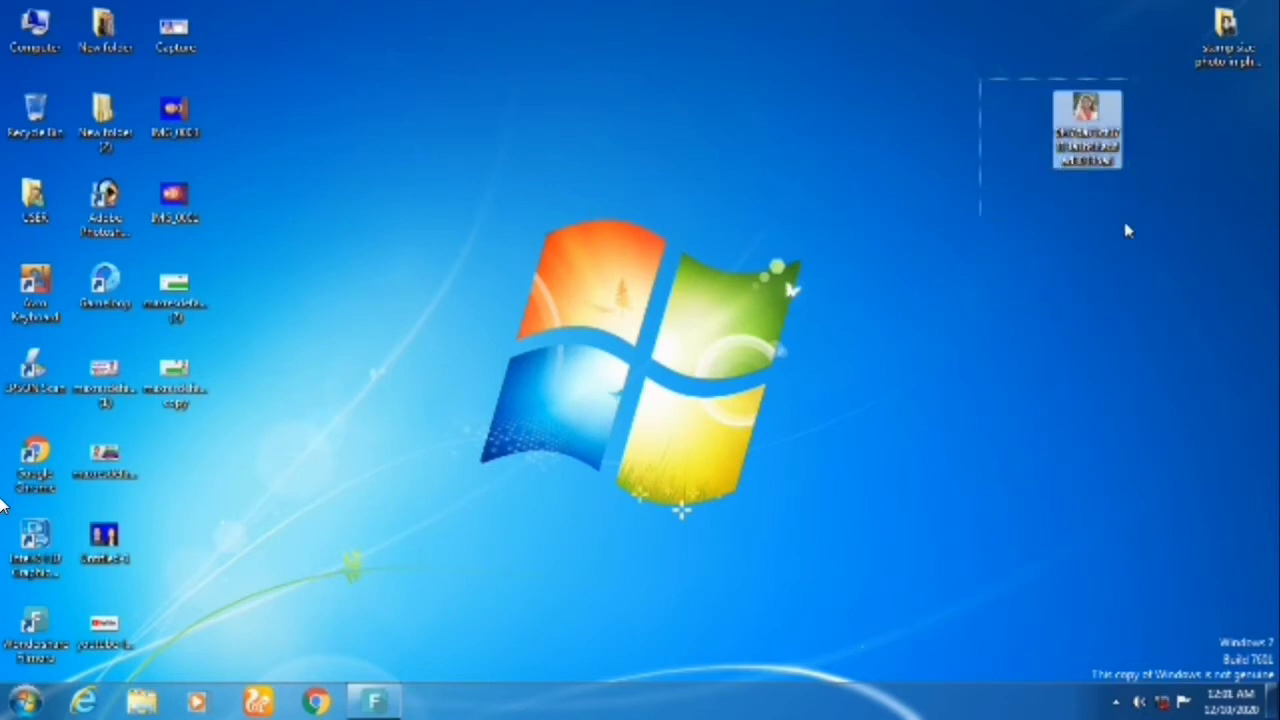
pyautogui.moveTo(1155, 173); pyautogui.dragTo(1151, 237)
pyautogui.moveTo(1025, 82); pyautogui.dragTo(1133, 199)
pyautogui.rightClick(956, 88)
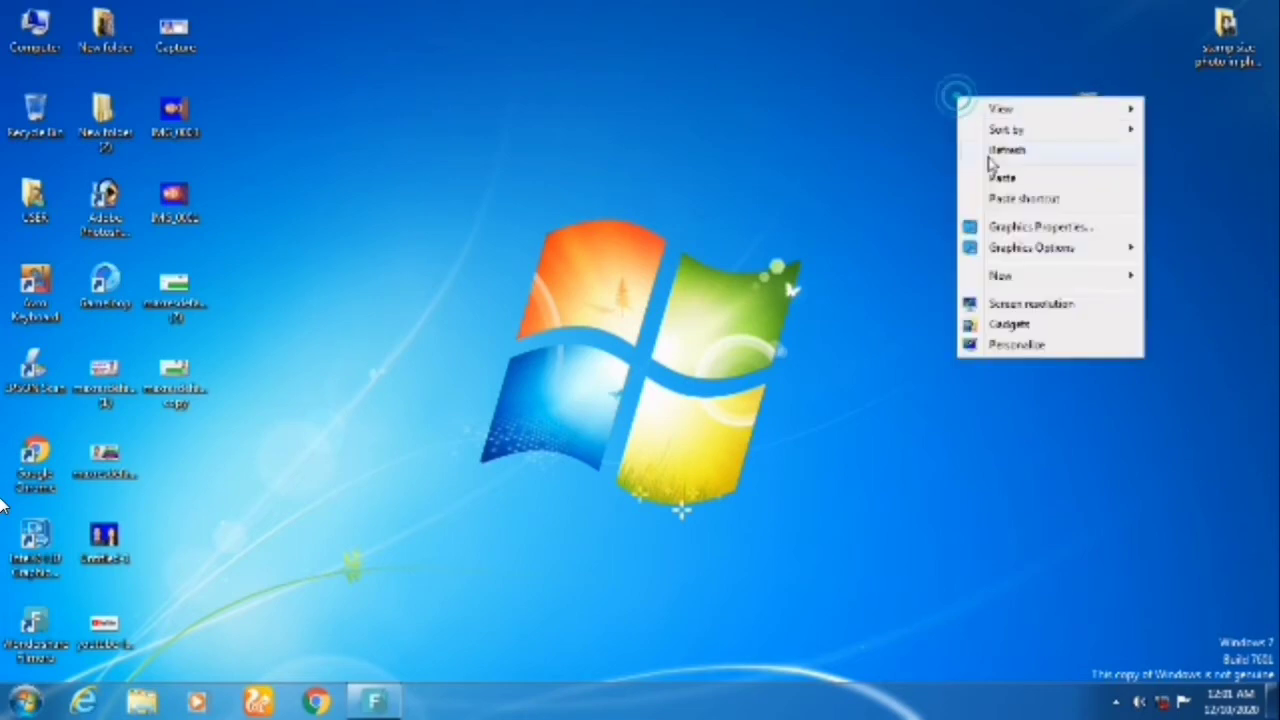
pyautogui.click(990, 150)
pyautogui.rightClick(912, 76)
pyautogui.click(972, 135)
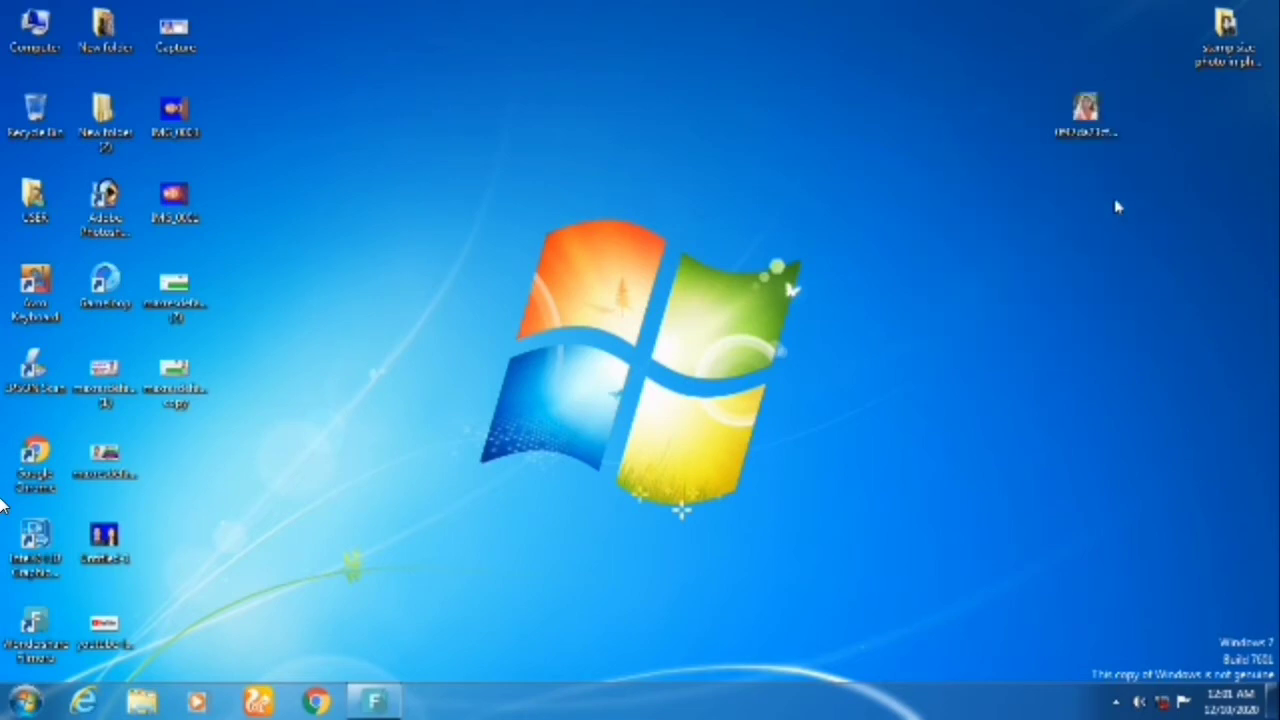
# - Drag the portrait photo onto the Adobe Photoshop shortcut to open it
pyautogui.click(1084, 125)
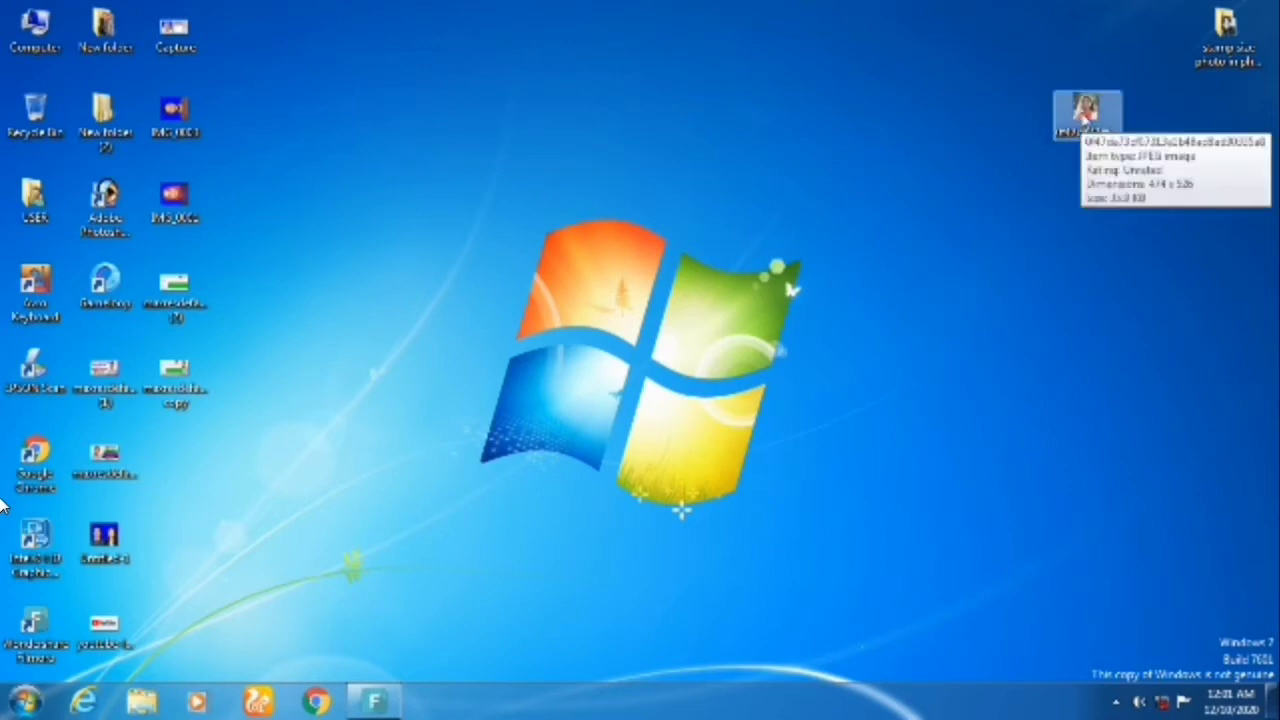
pyautogui.moveTo(1084, 125)
pyautogui.mouseDown()
pyautogui.moveTo(905, 132)
pyautogui.moveTo(1088, 128)
pyautogui.mouseUp()
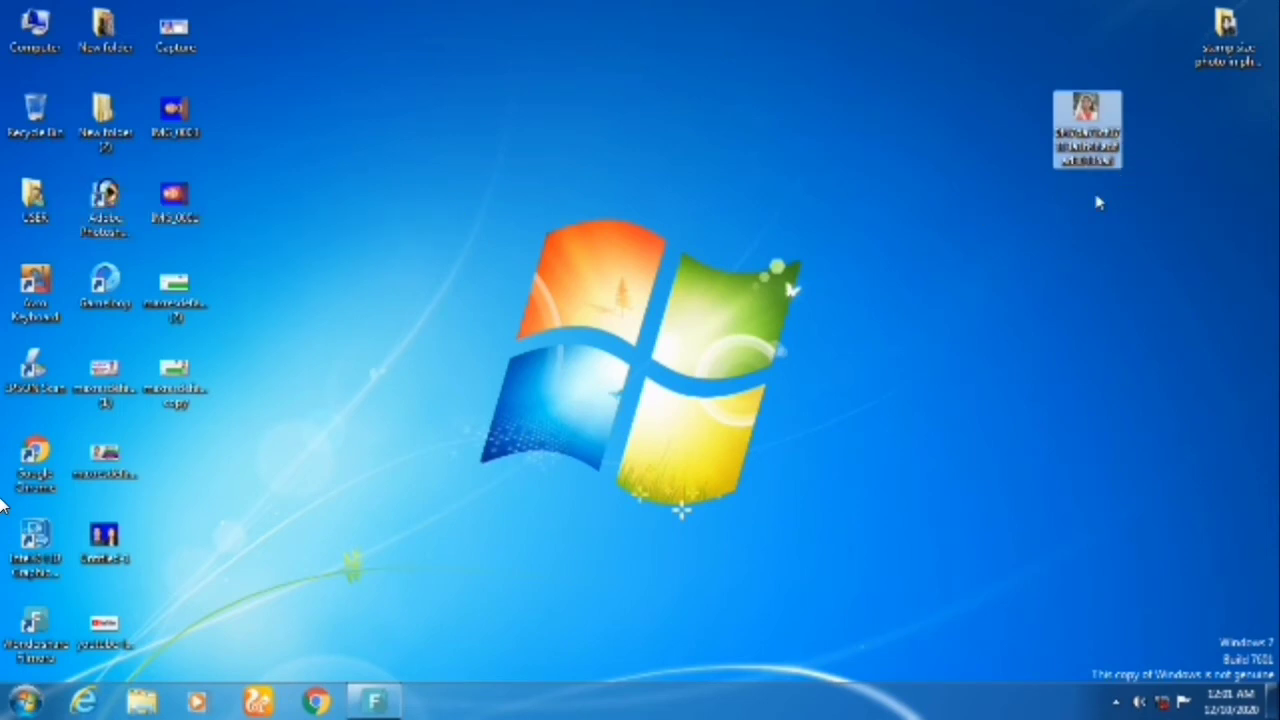
pyautogui.moveTo(1082, 128)
pyautogui.mouseDown()
pyautogui.moveTo(1088, 168)
pyautogui.moveTo(96, 202)
pyautogui.mouseUp()
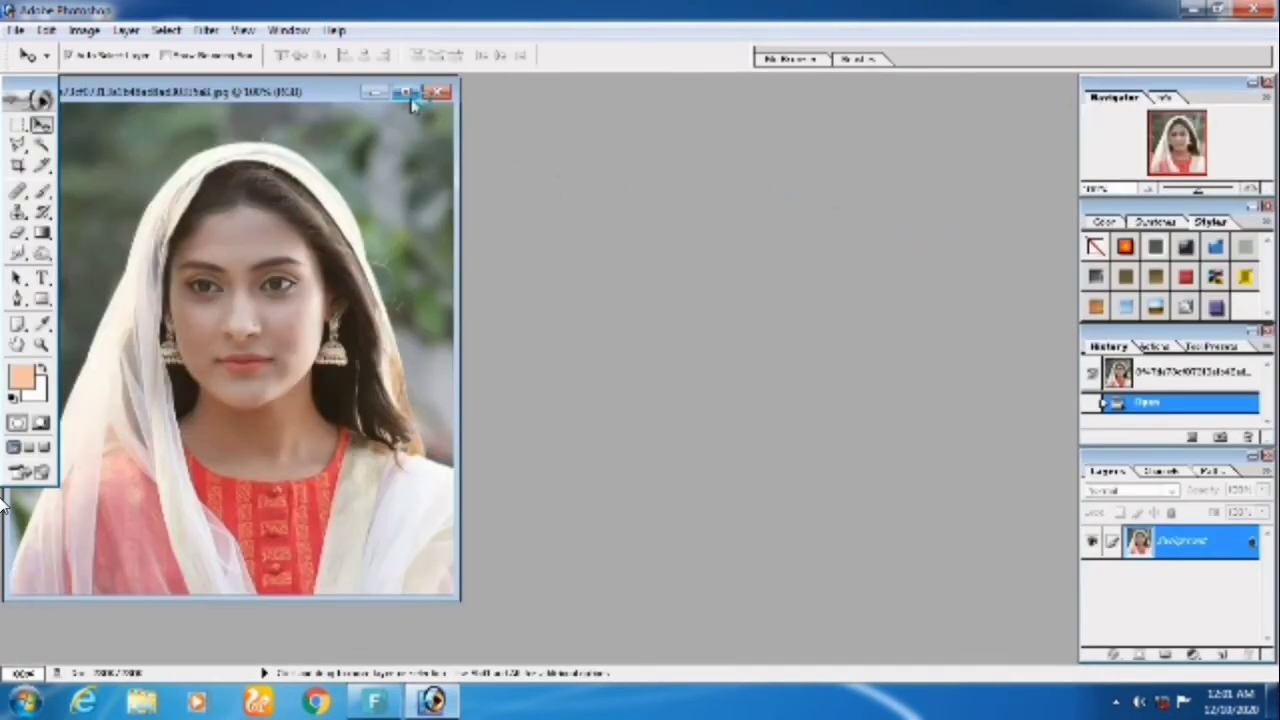
# - Maximize the portrait window and enter fixed Crop tool width, height and resolution
pyautogui.click(406, 92)
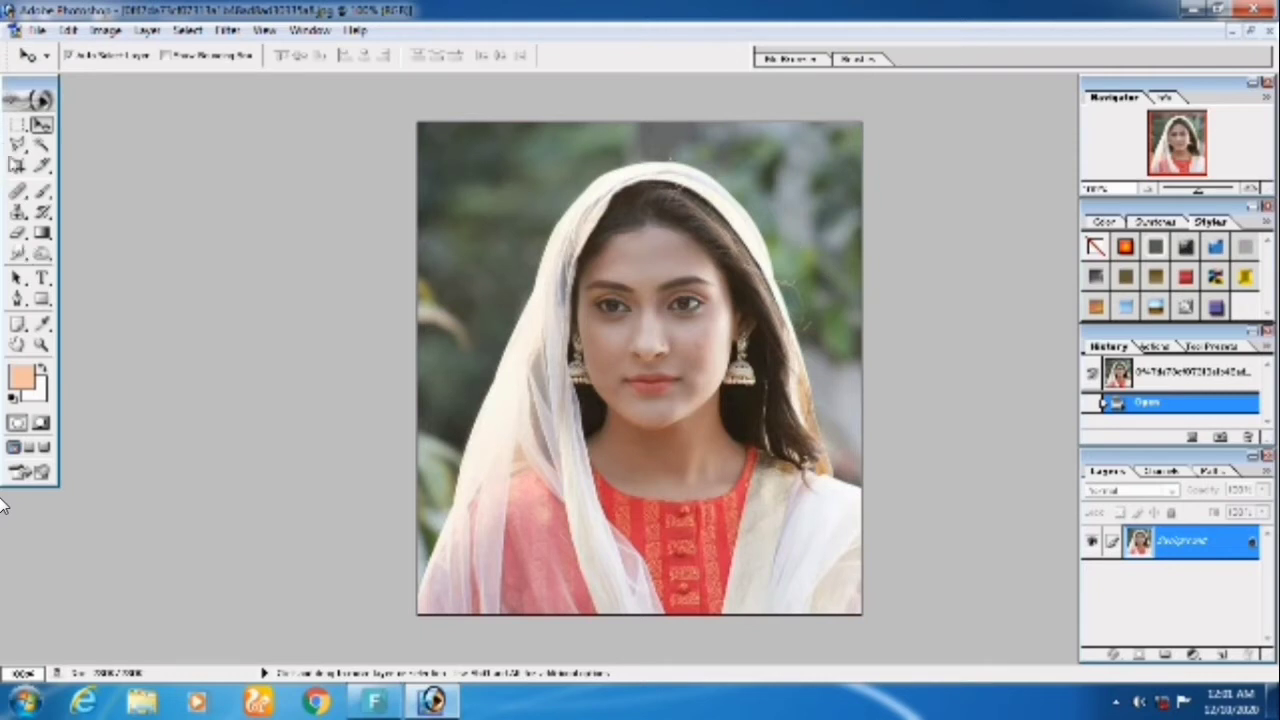
pyautogui.click(18, 165)
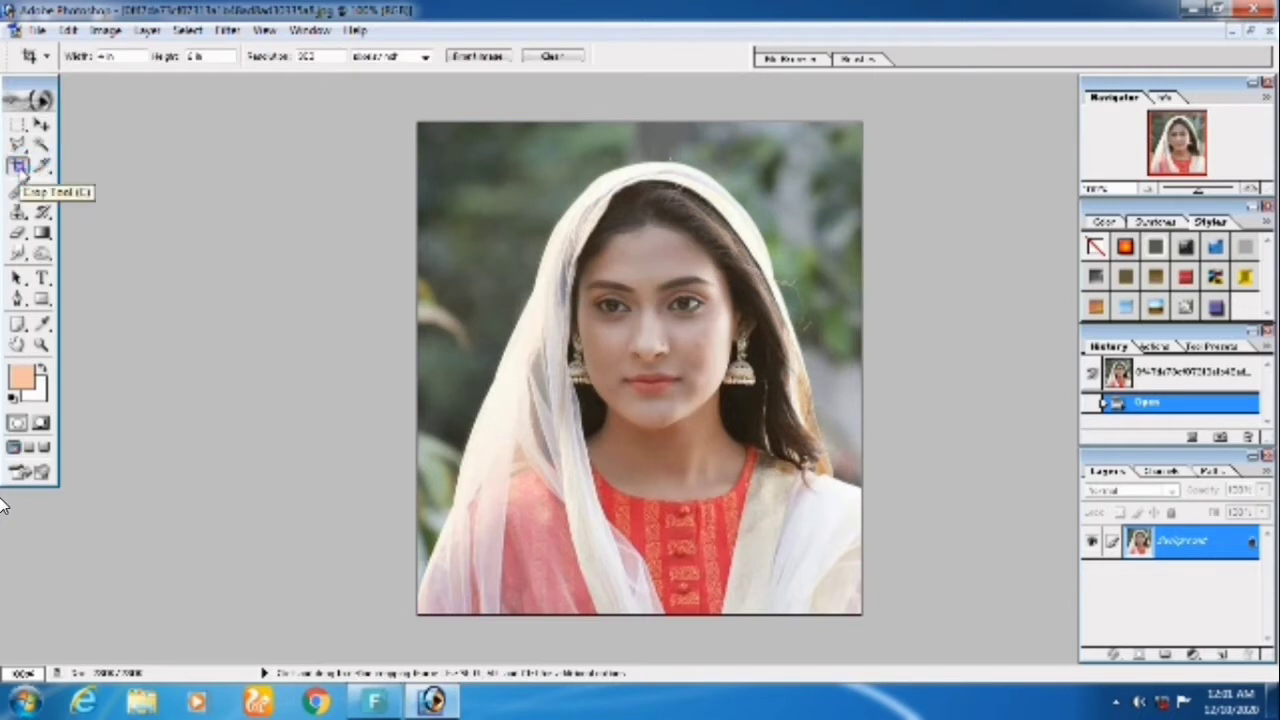
pyautogui.doubleClick(131, 58)
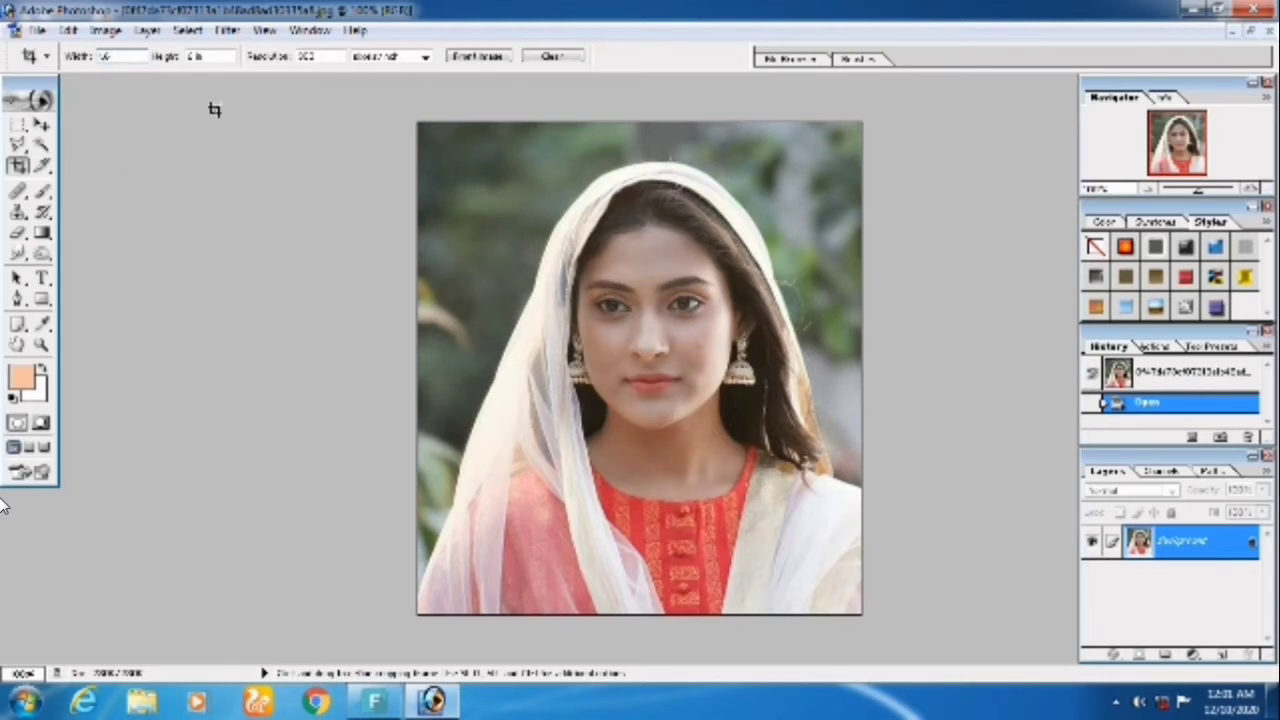
pyautogui.doubleClick(212, 58)
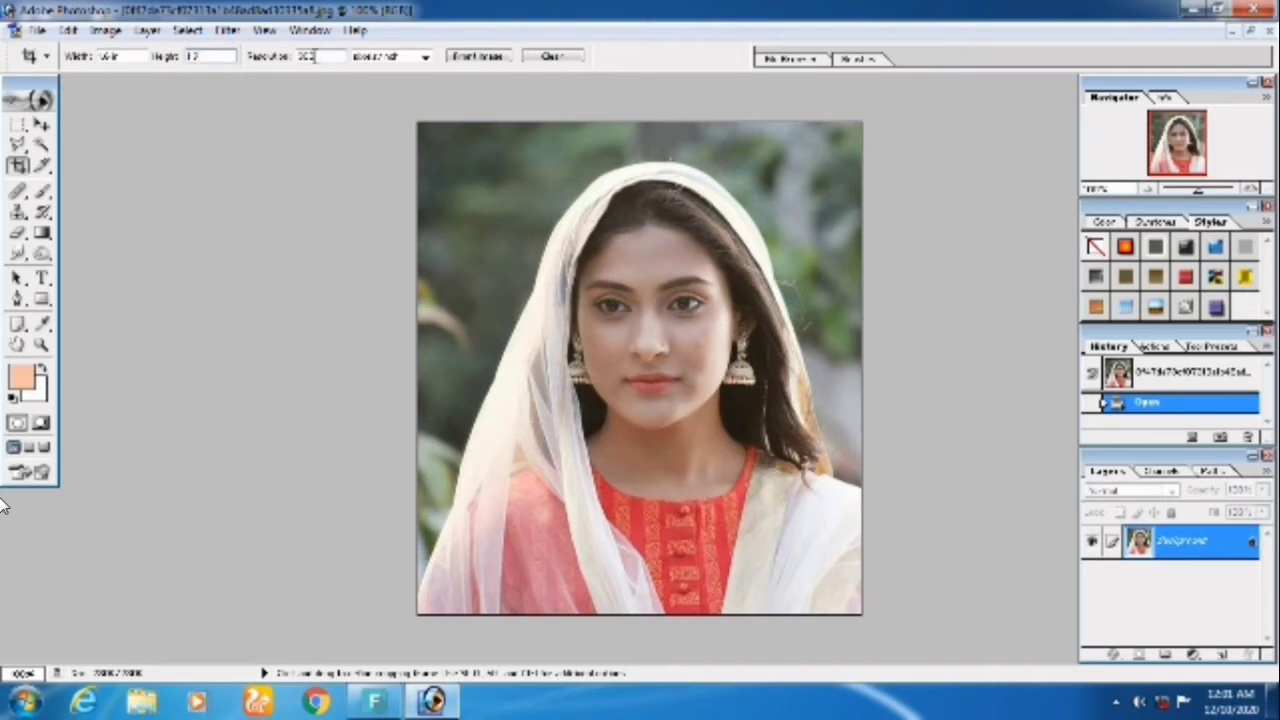
pyautogui.doubleClick(313, 56)
# - Crop the portrait to the preset size around her face, then refit the view
pyautogui.click(18, 167)
pyautogui.moveTo(450, 135); pyautogui.dragTo(977, 606)
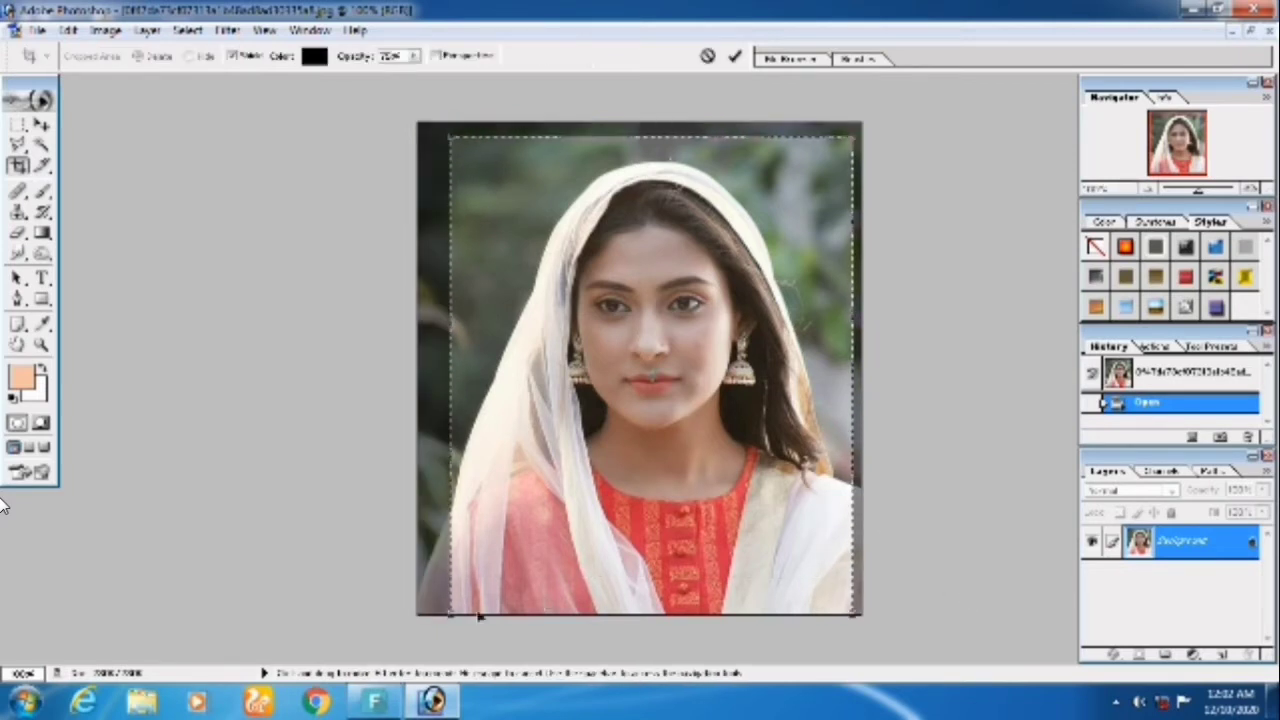
pyautogui.moveTo(680, 257); pyautogui.dragTo(676, 258)
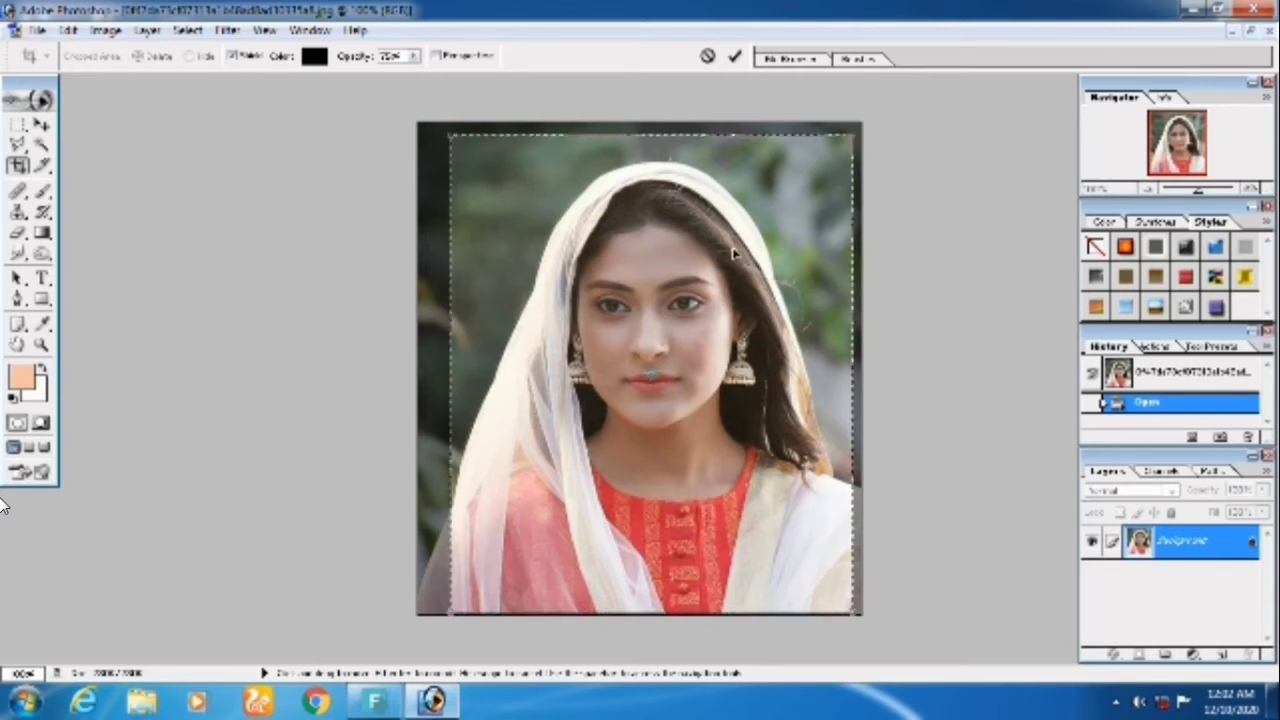
pyautogui.press('Return')
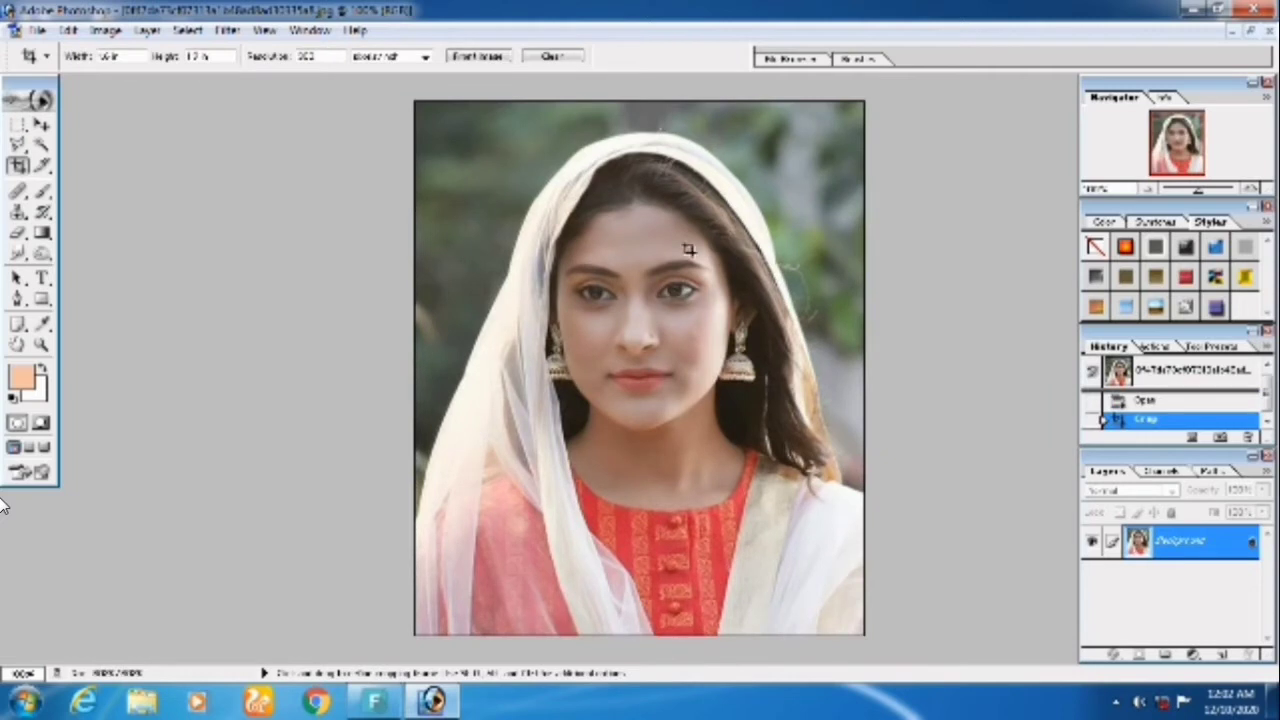
pyautogui.hotkey('ctrl', '0')
pyautogui.hotkey('ctrl', 'alt', '0')
pyautogui.hotkey('ctrl', '0')
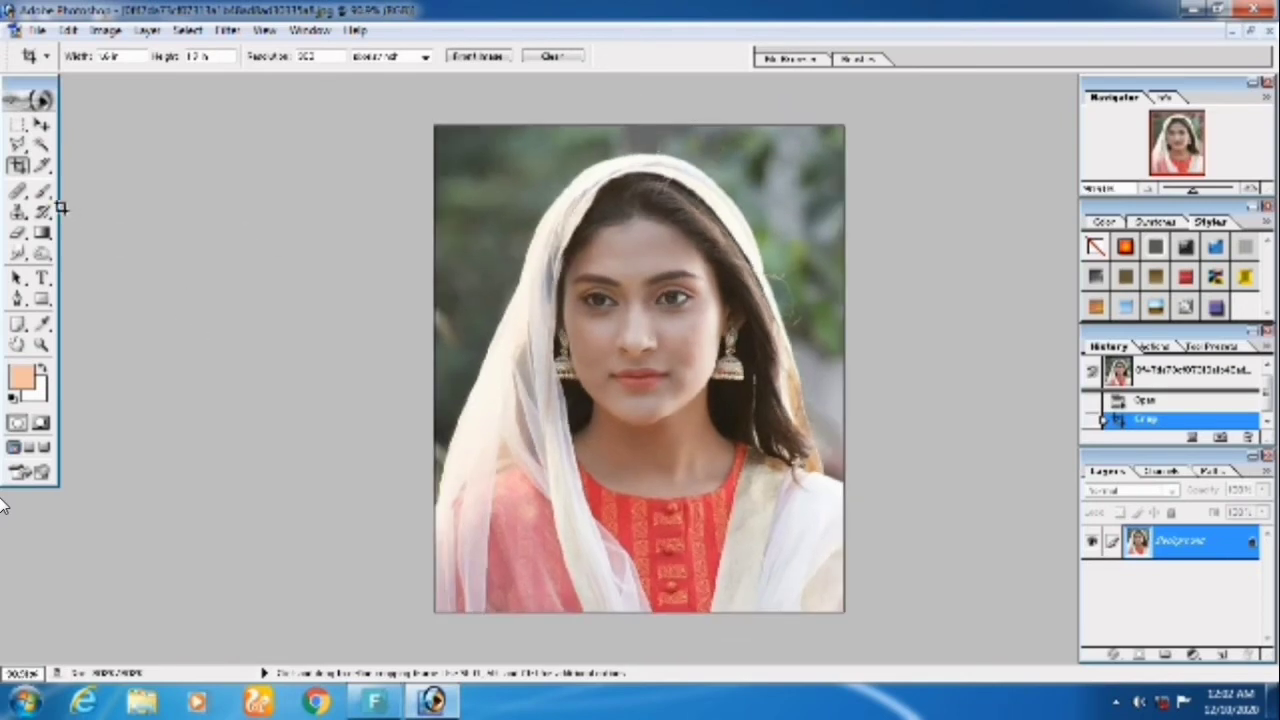
# - With the Polygonal Lasso at 100% view, start an outline, then cancel it
pyautogui.click(17, 145)
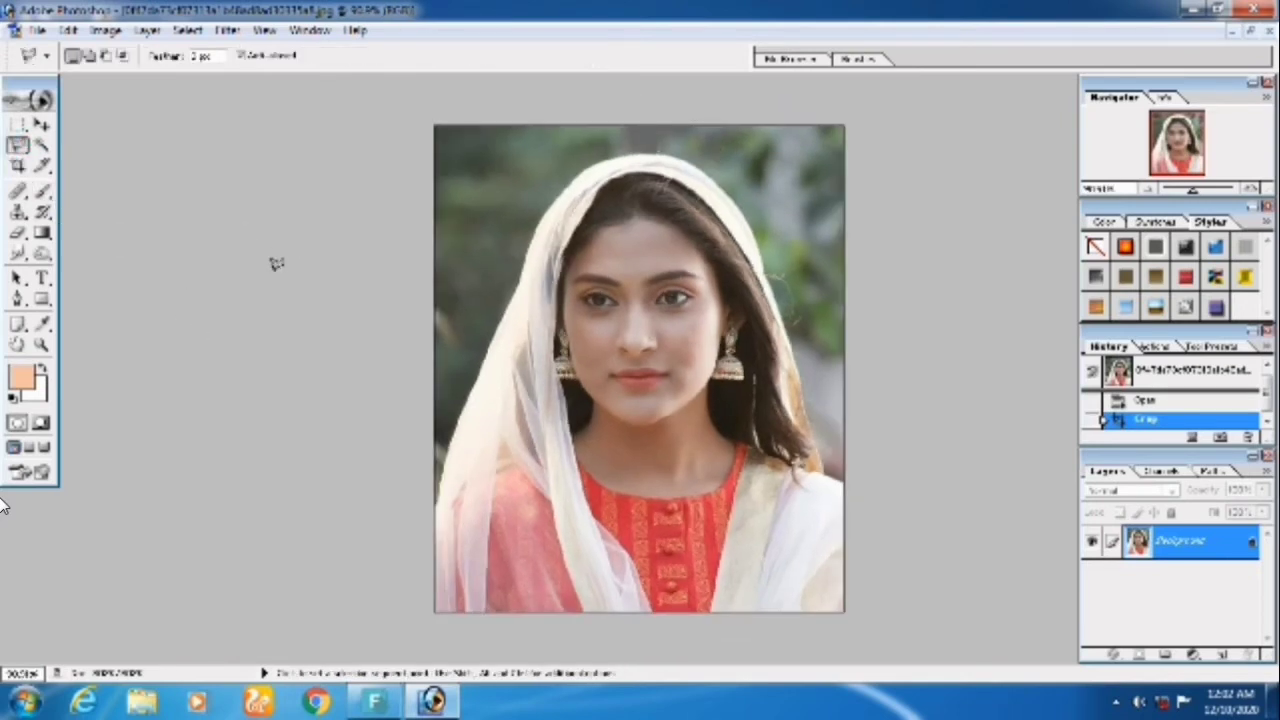
pyautogui.hotkey('ctrl', 'alt', '0')
pyautogui.click(275, 297)
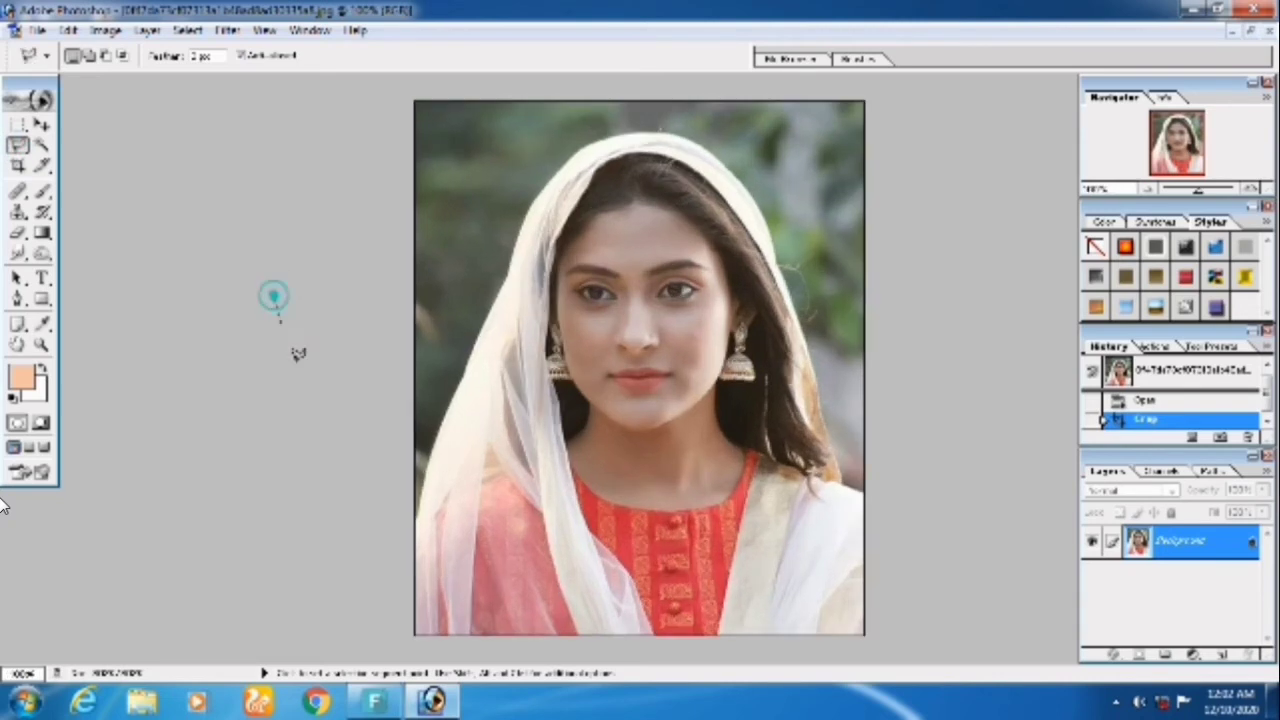
pyautogui.click(378, 576)
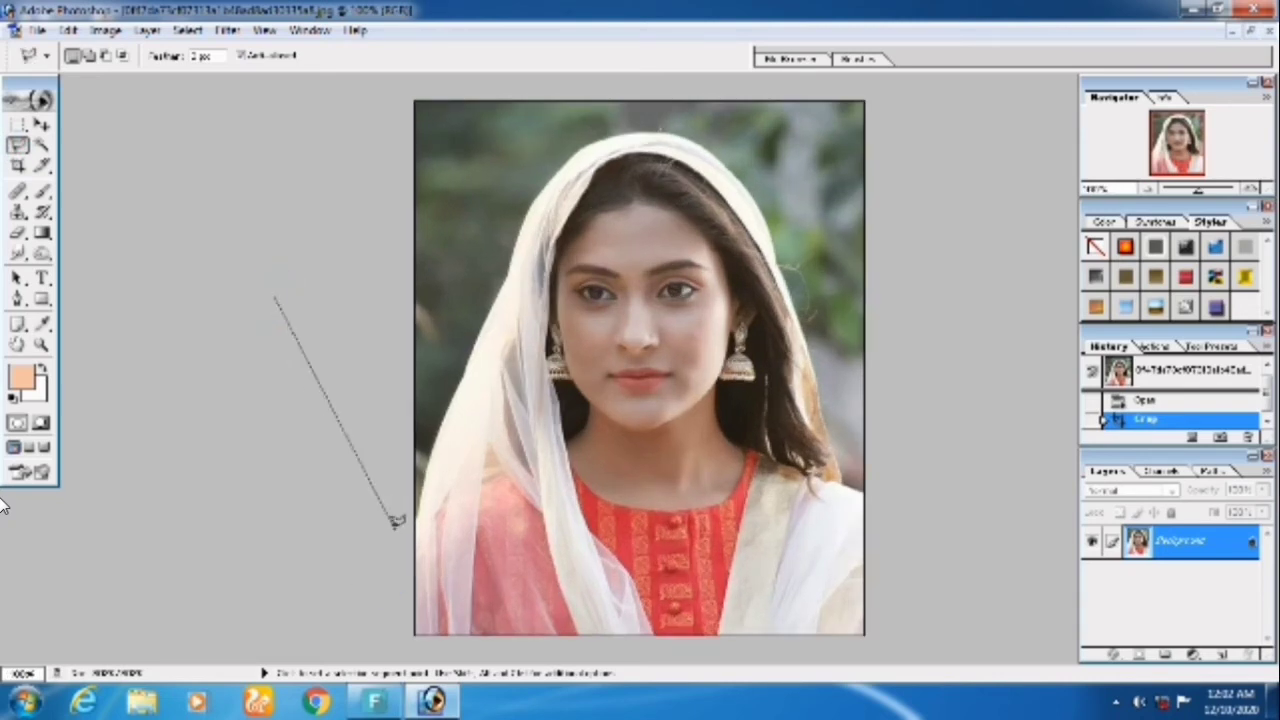
pyautogui.press('Escape')
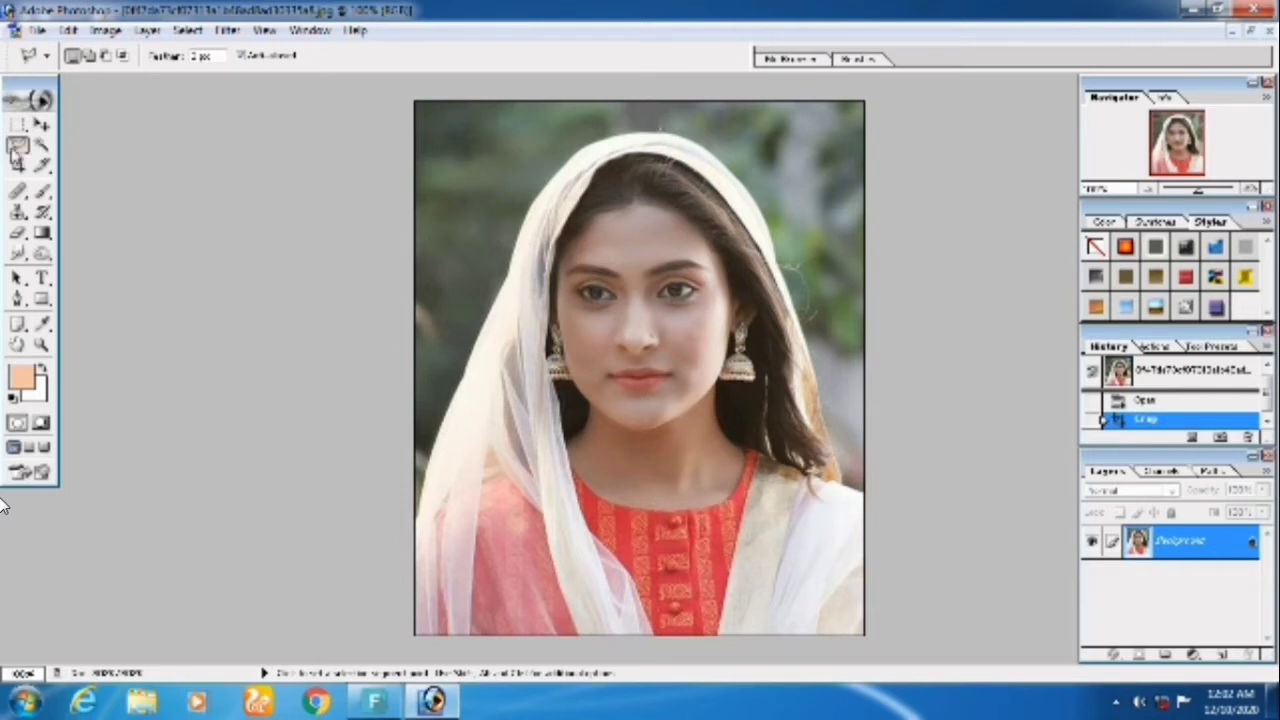
pyautogui.click(17, 148)
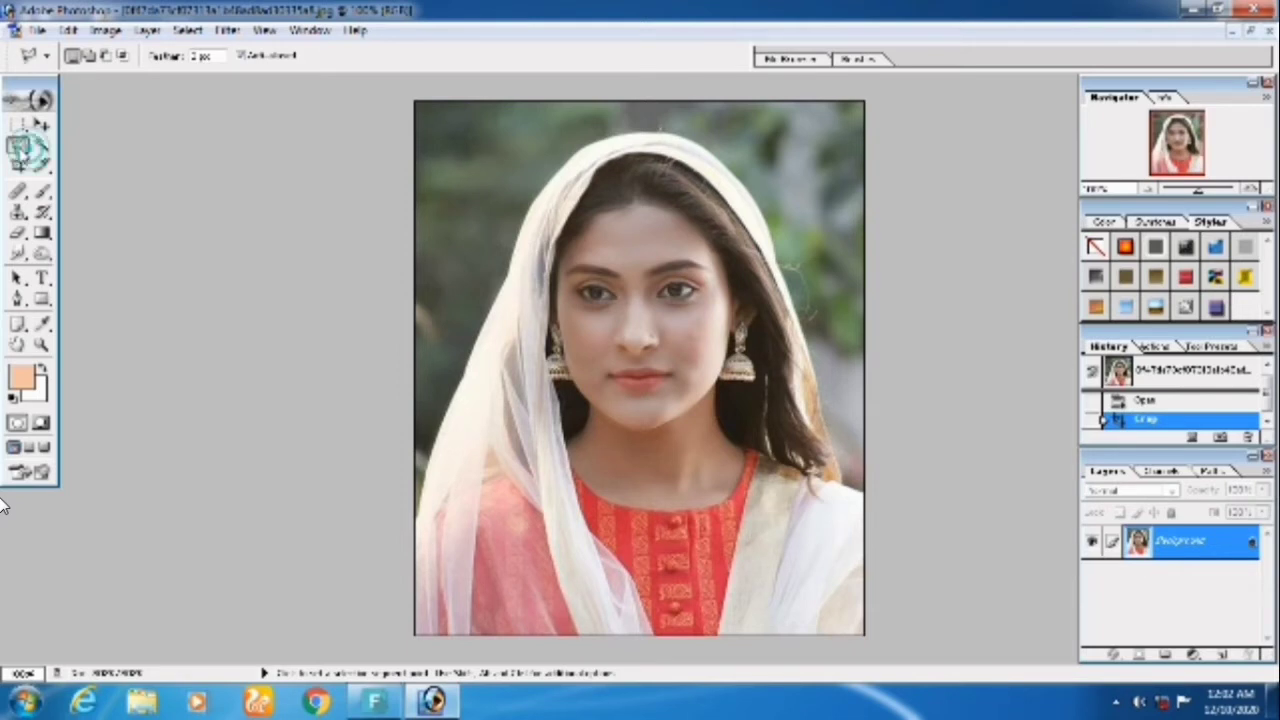
# - Start a new lasso outline left of the photo, reaching the veil's left edge
pyautogui.click(237, 186)
pyautogui.click(325, 340)
pyautogui.click(367, 522)
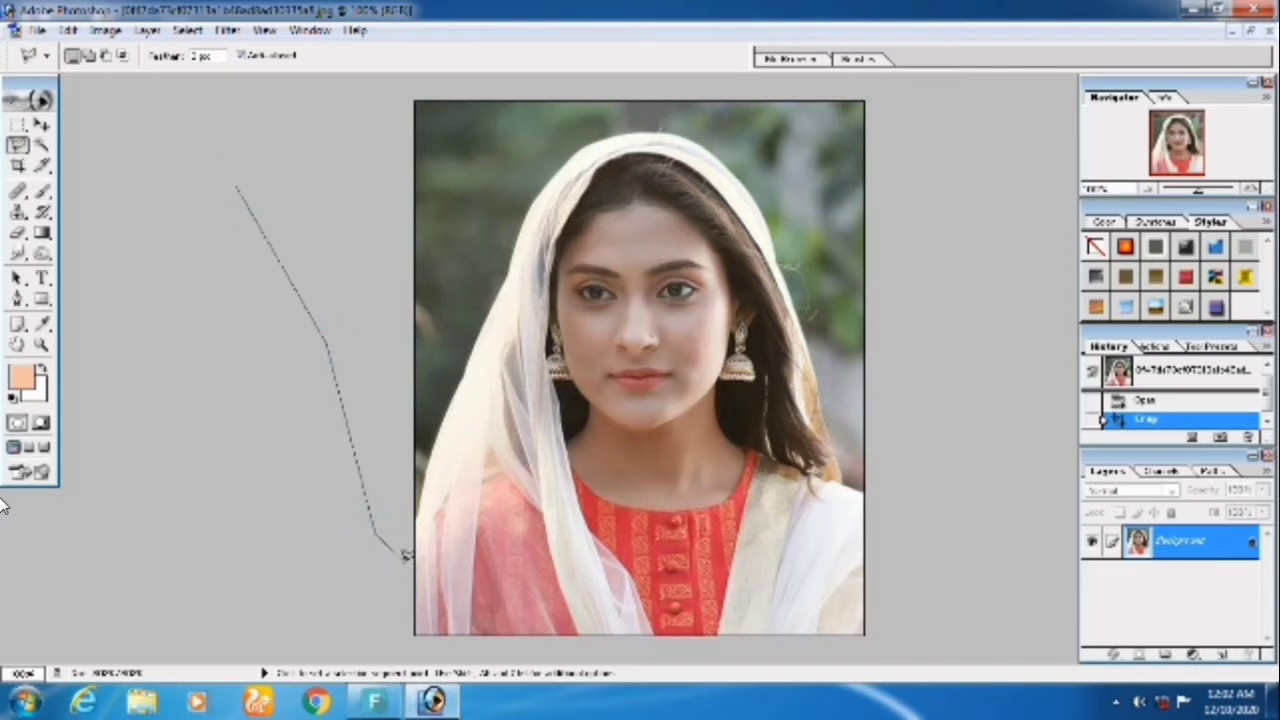
pyautogui.click(404, 560)
pyautogui.click(421, 500)
pyautogui.click(471, 352)
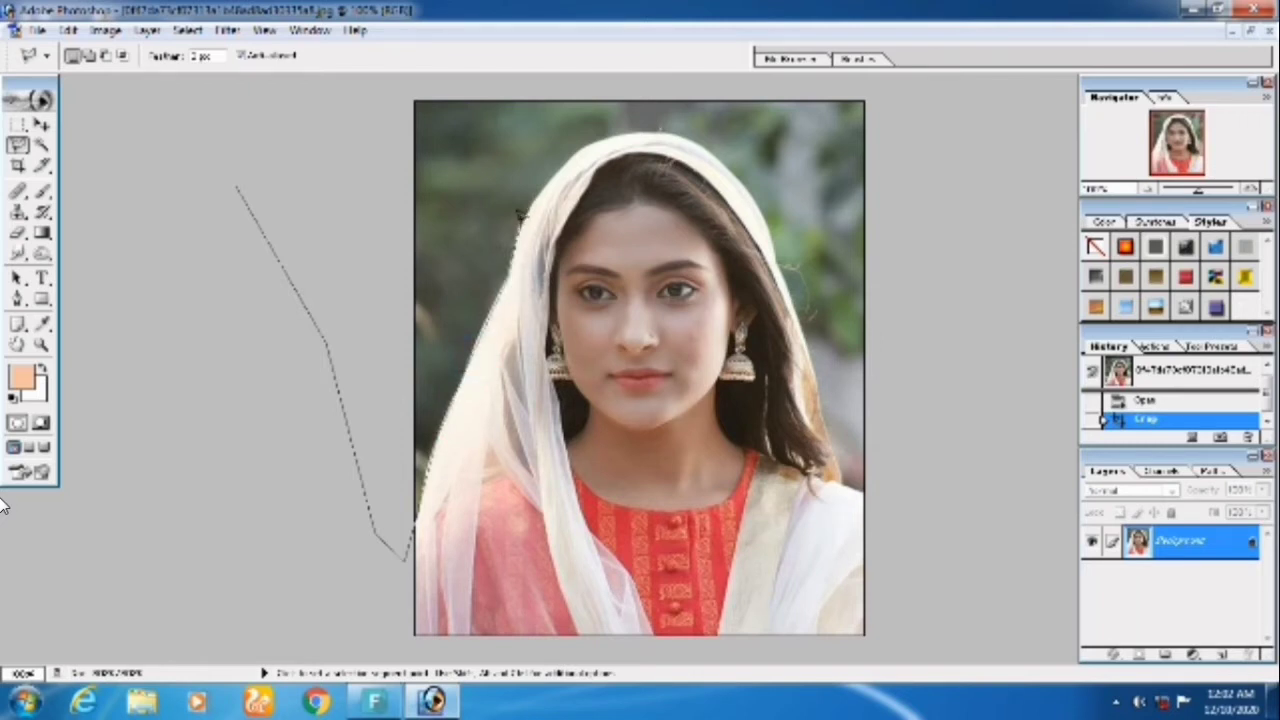
# - Continue the outline across the veil's top, down the hair's right side, and beyond the photo
pyautogui.click(566, 160)
pyautogui.click(592, 148)
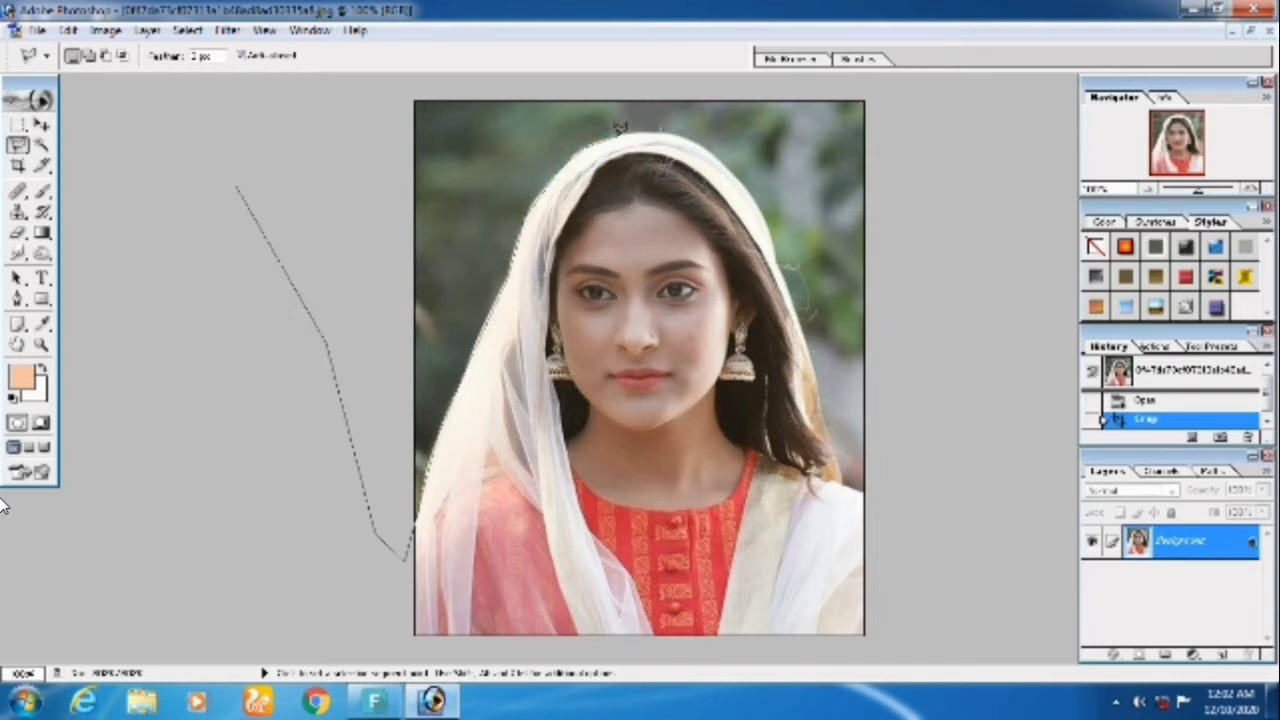
pyautogui.click(622, 130)
pyautogui.click(727, 160)
pyautogui.click(776, 255)
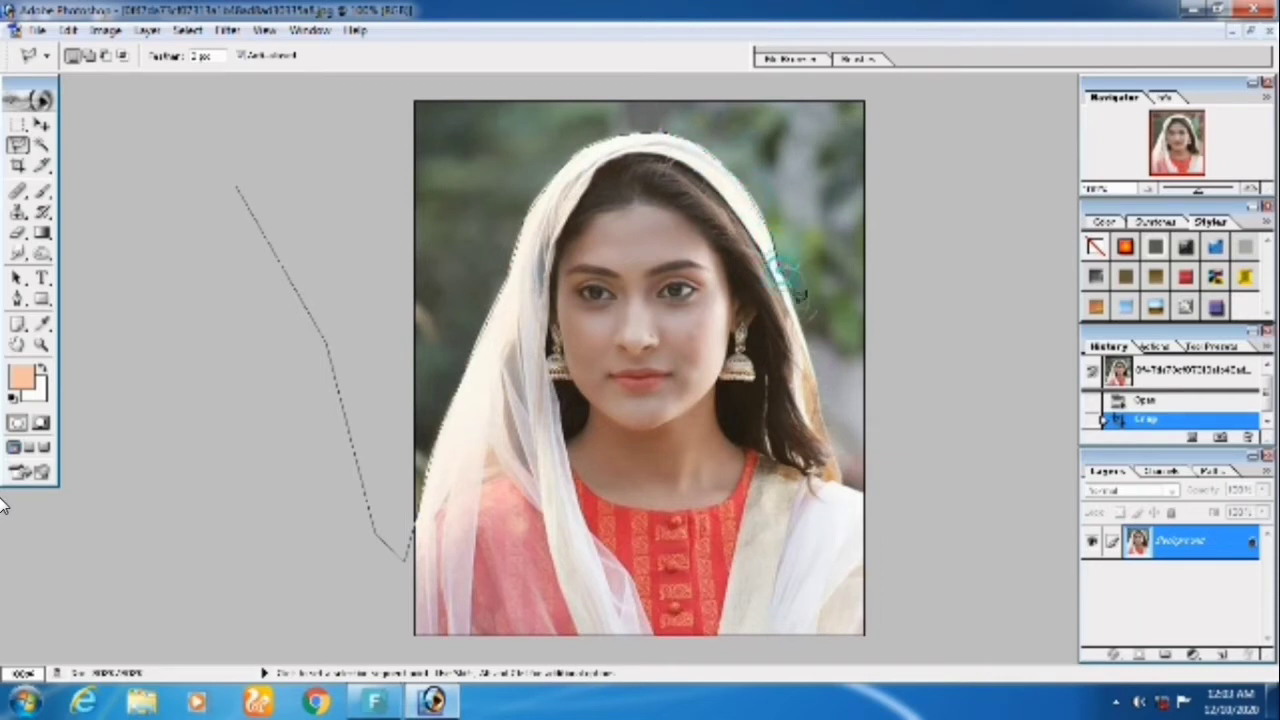
pyautogui.click(806, 348)
pyautogui.click(838, 458)
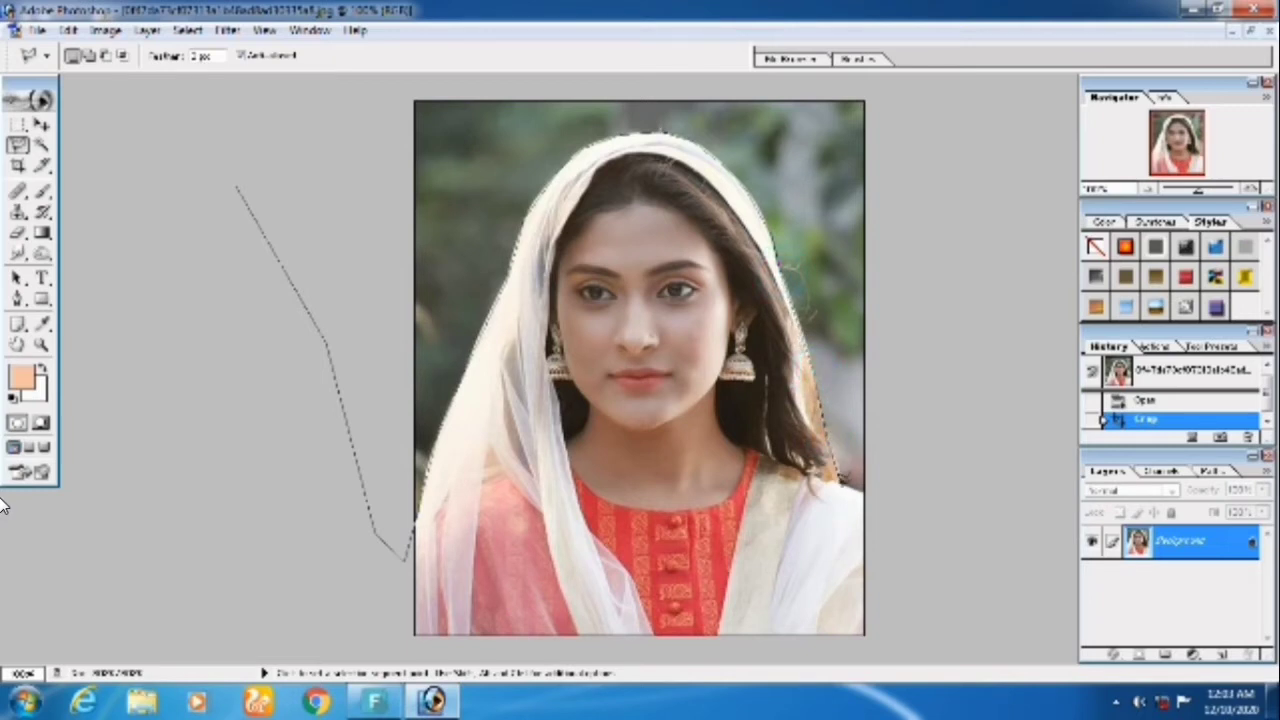
pyautogui.click(910, 507)
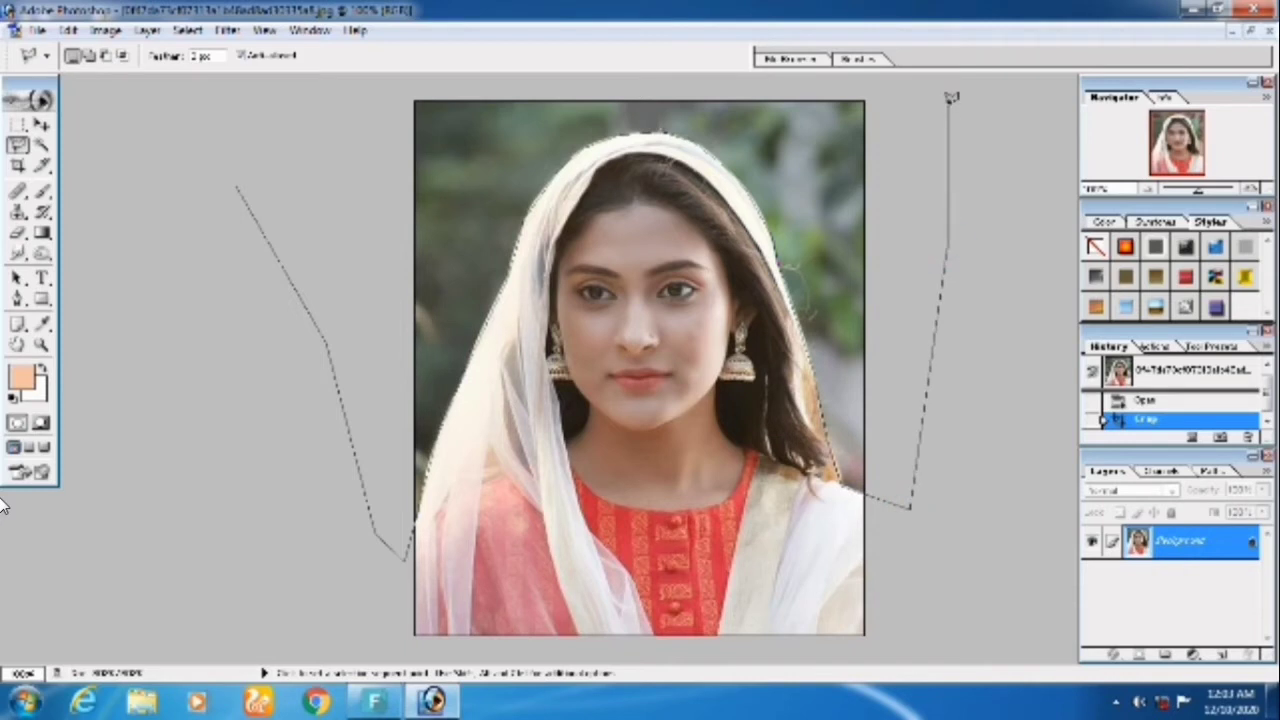
pyautogui.click(948, 106)
# - Close the lasso into a background selection and feather it twice
pyautogui.click(310, 12)
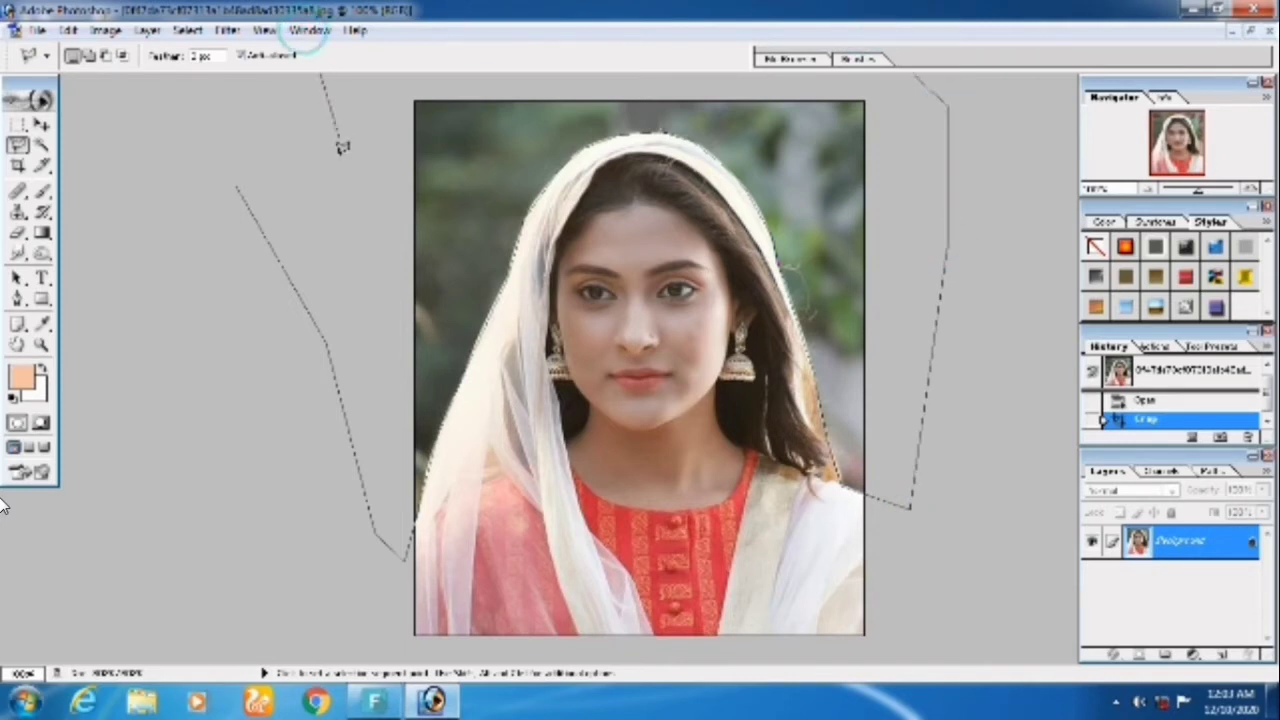
pyautogui.click(263, 243)
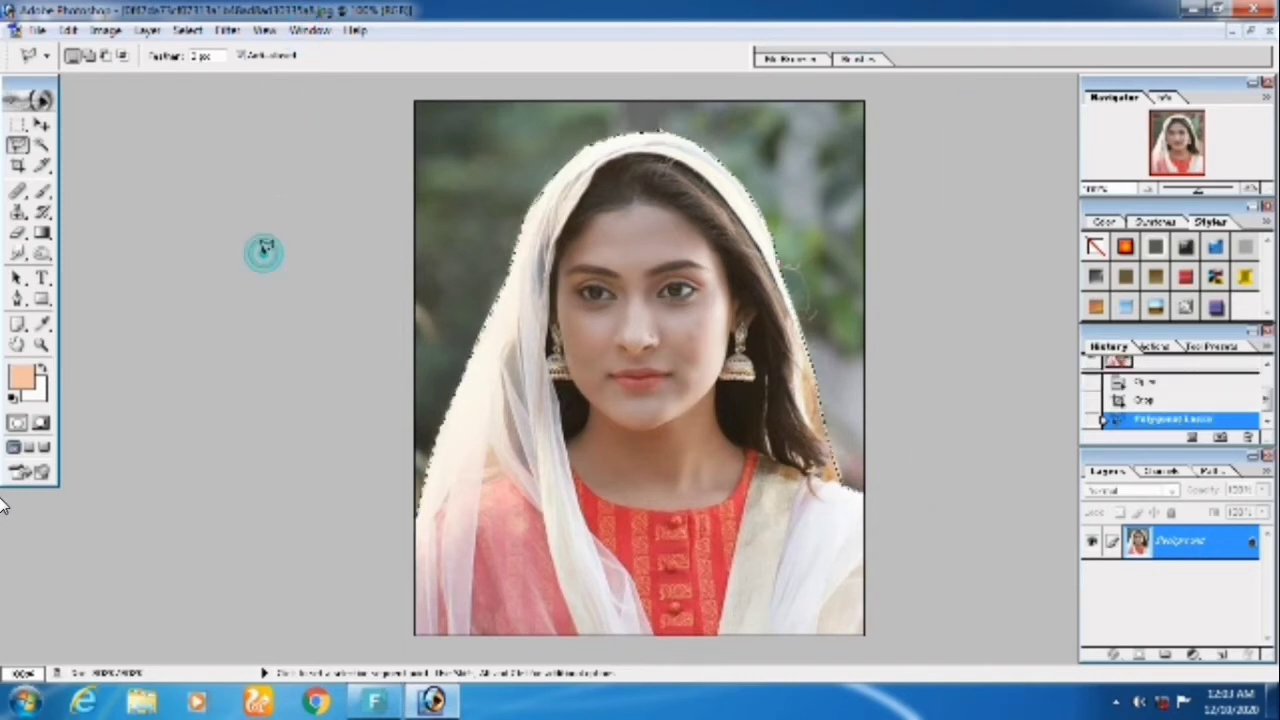
pyautogui.click(42, 146)
pyautogui.rightClick(788, 182)
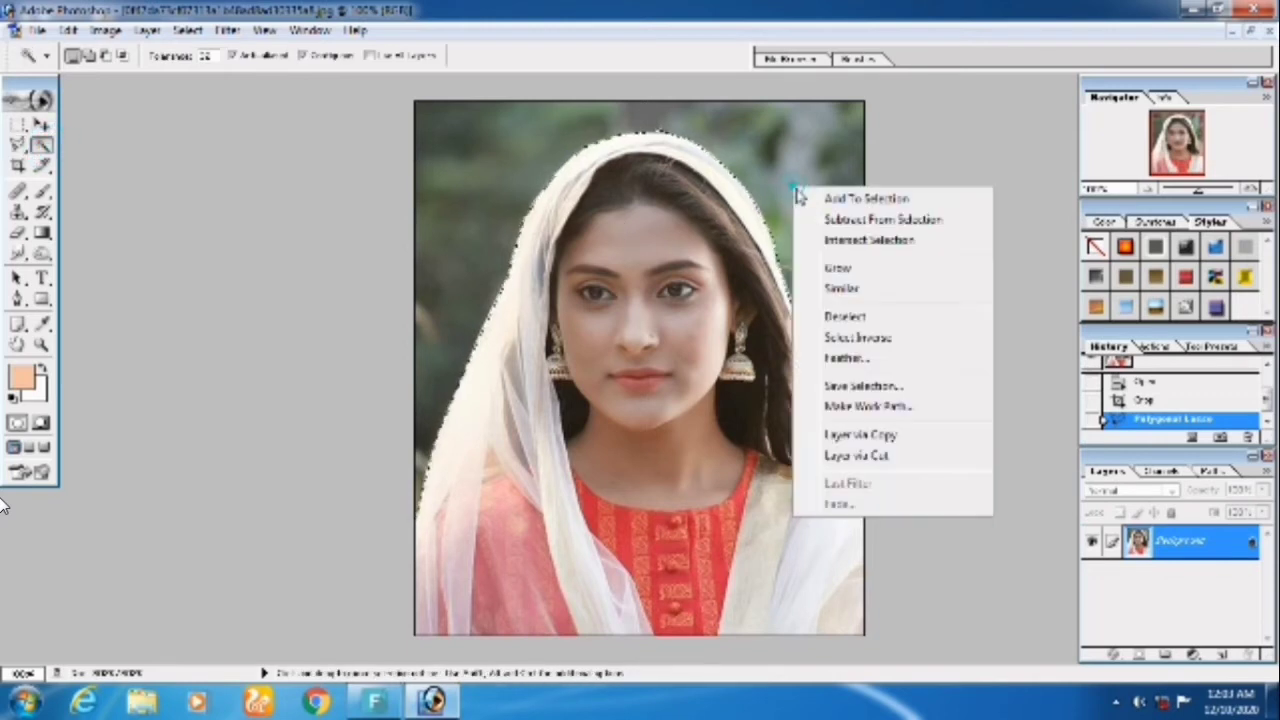
pyautogui.click(866, 357)
pyautogui.press('Return')
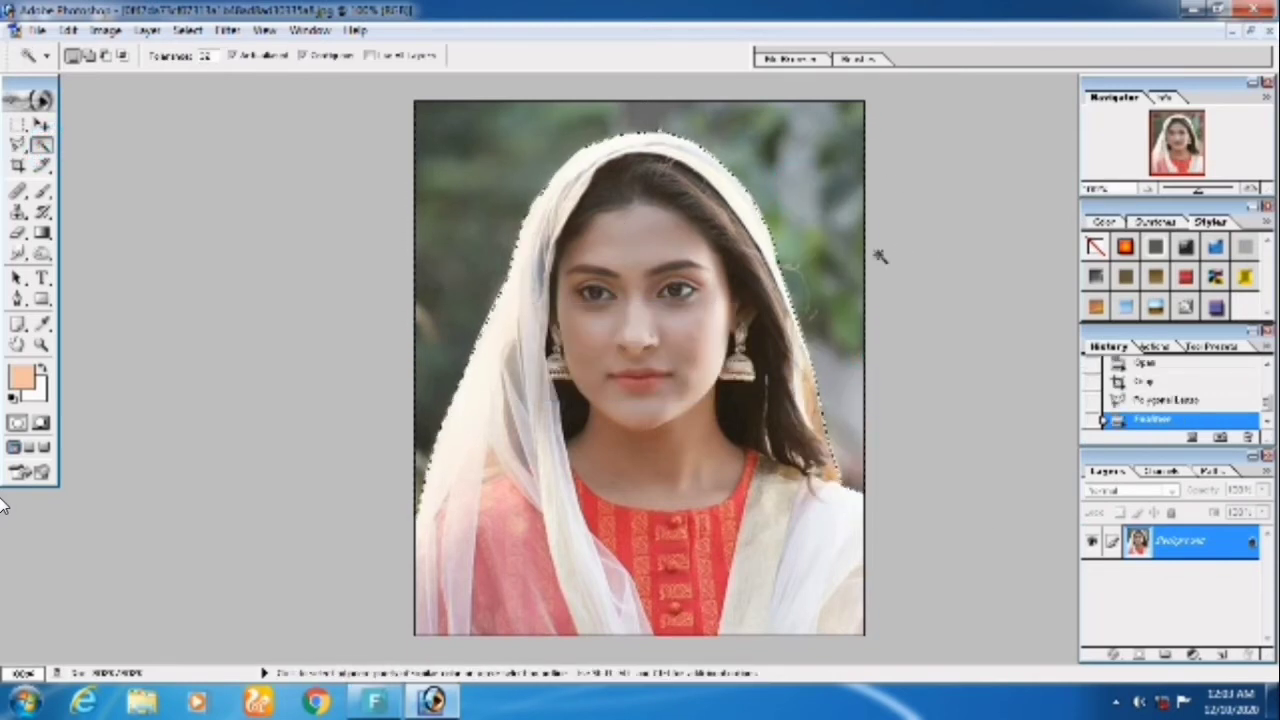
pyautogui.rightClick(781, 161)
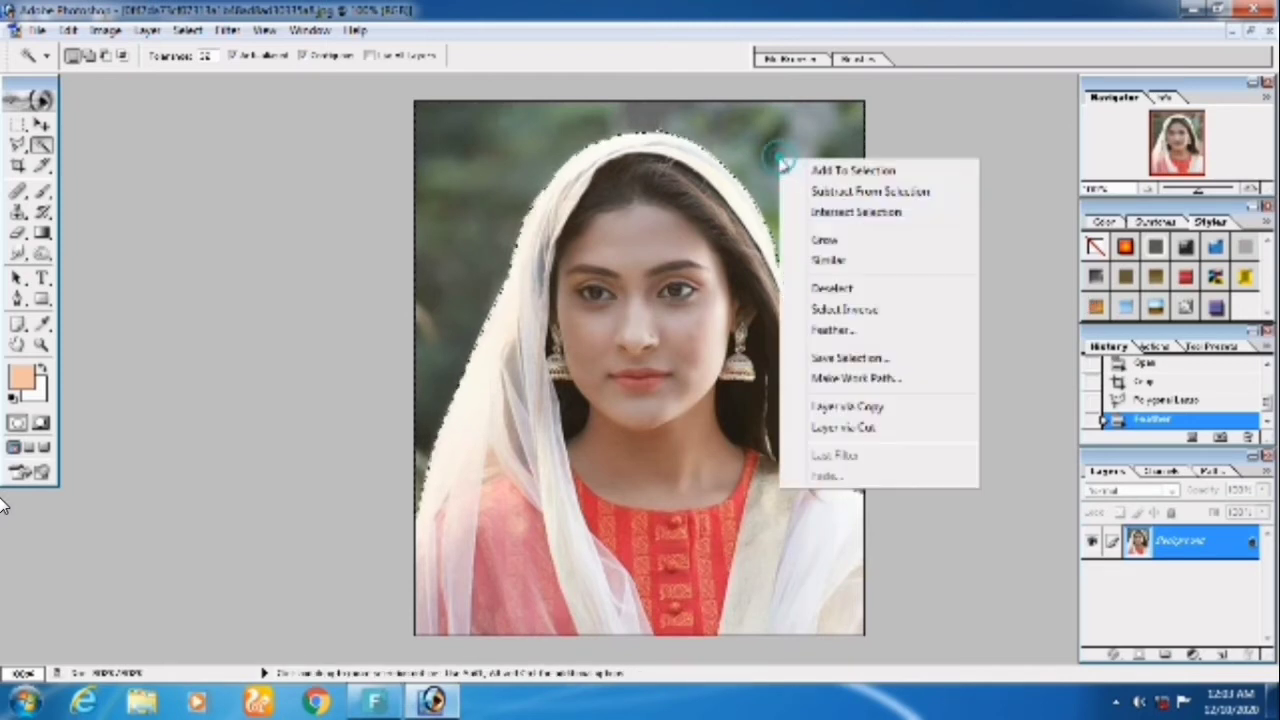
pyautogui.click(846, 334)
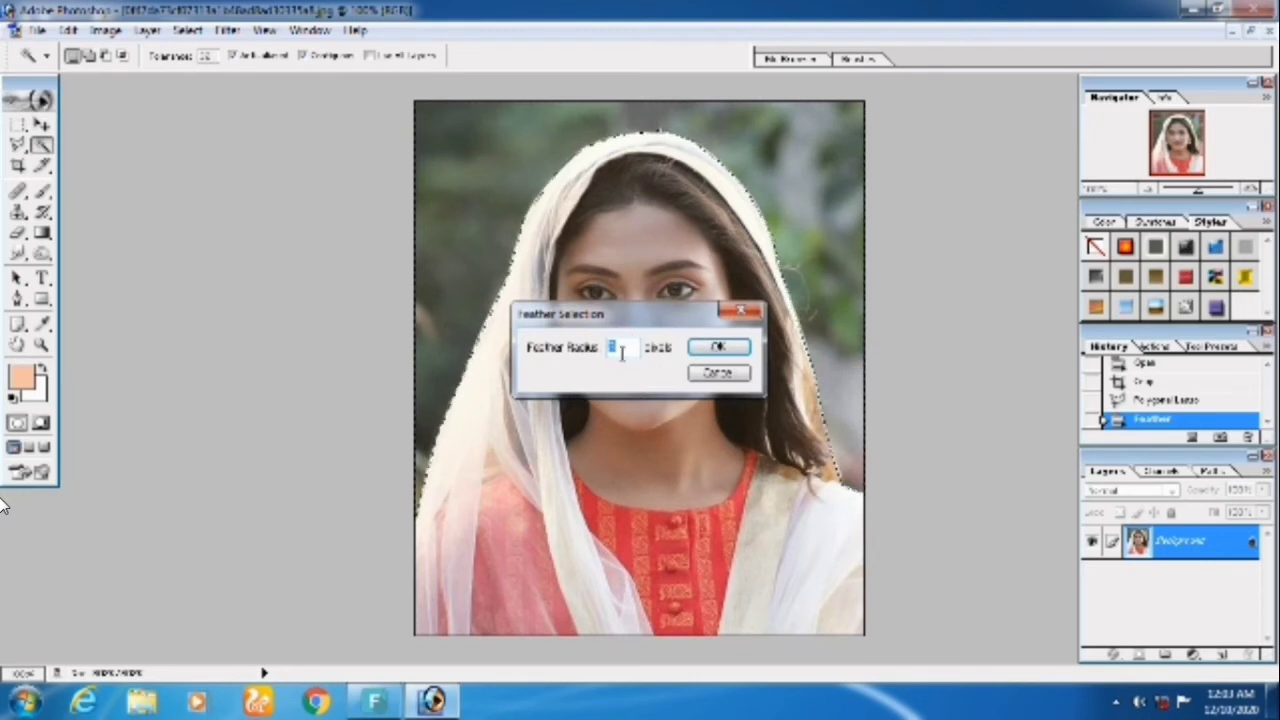
pyautogui.click(737, 349)
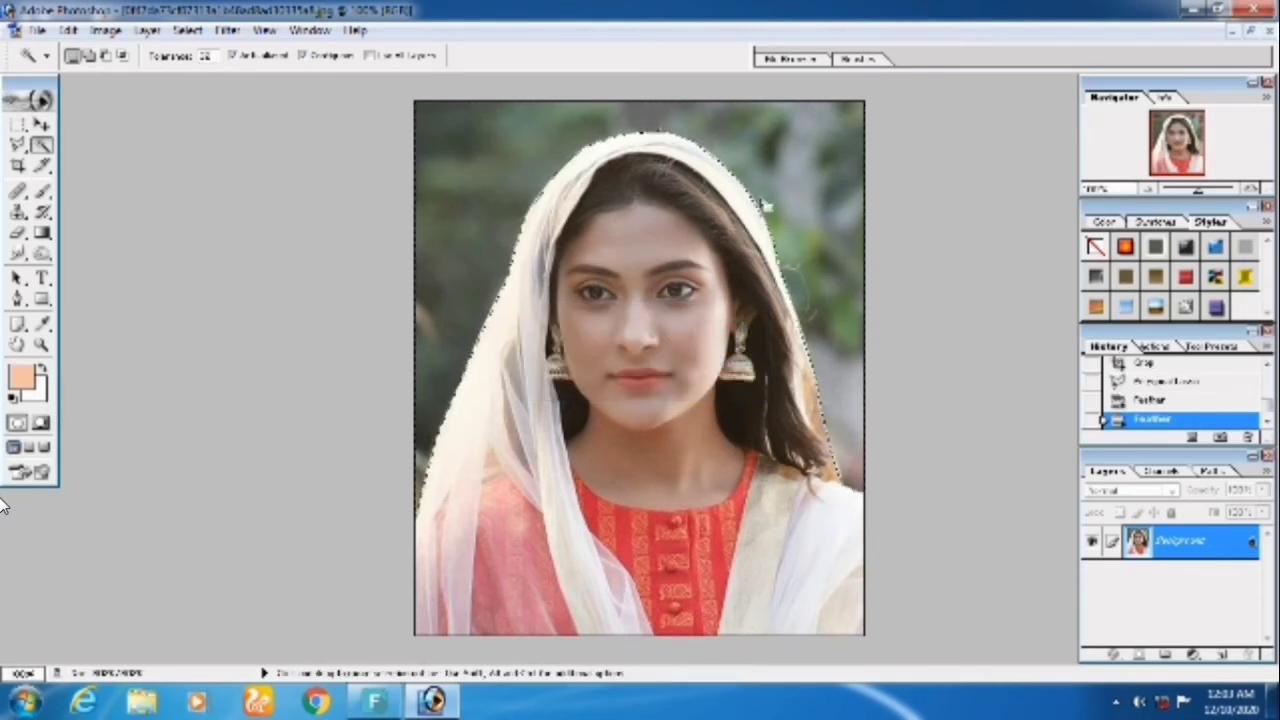
# - Set the background colour to pure blue 0000FF, clear the selection to it, and deselect
pyautogui.click(36, 392)
pyautogui.moveTo(779, 438); pyautogui.dragTo(797, 405)
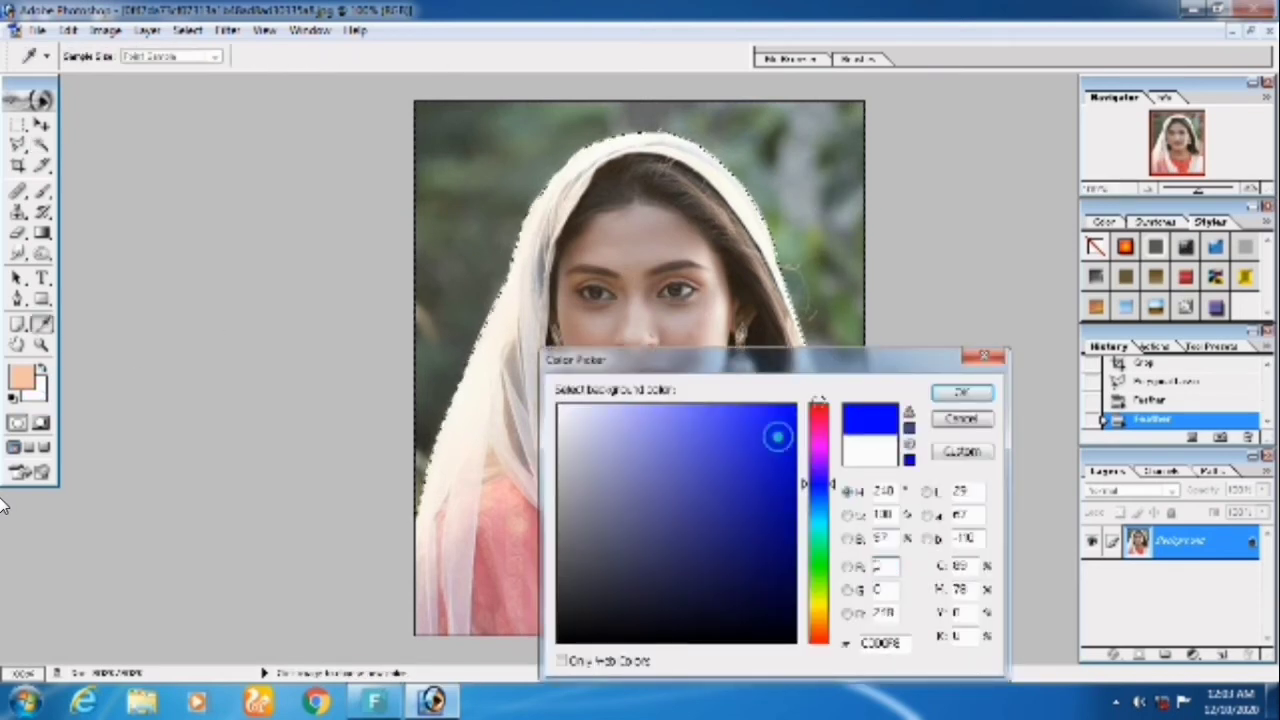
pyautogui.click(962, 392)
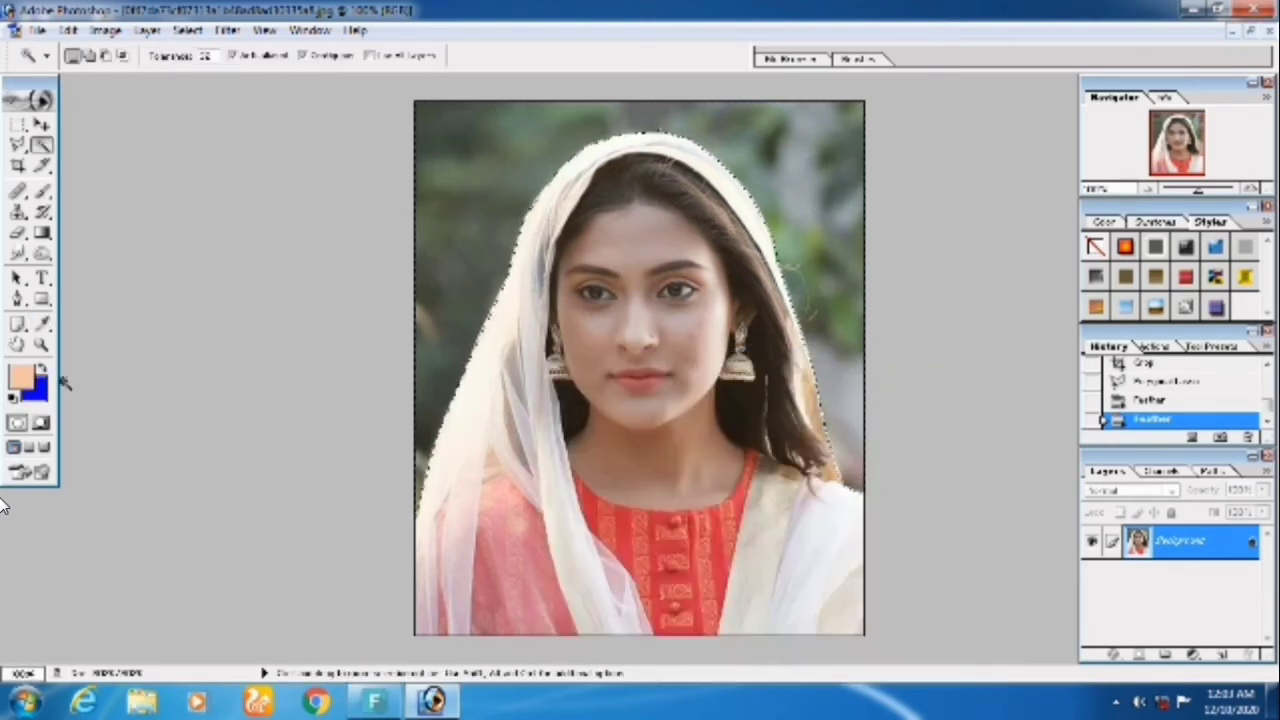
pyautogui.press('Delete')
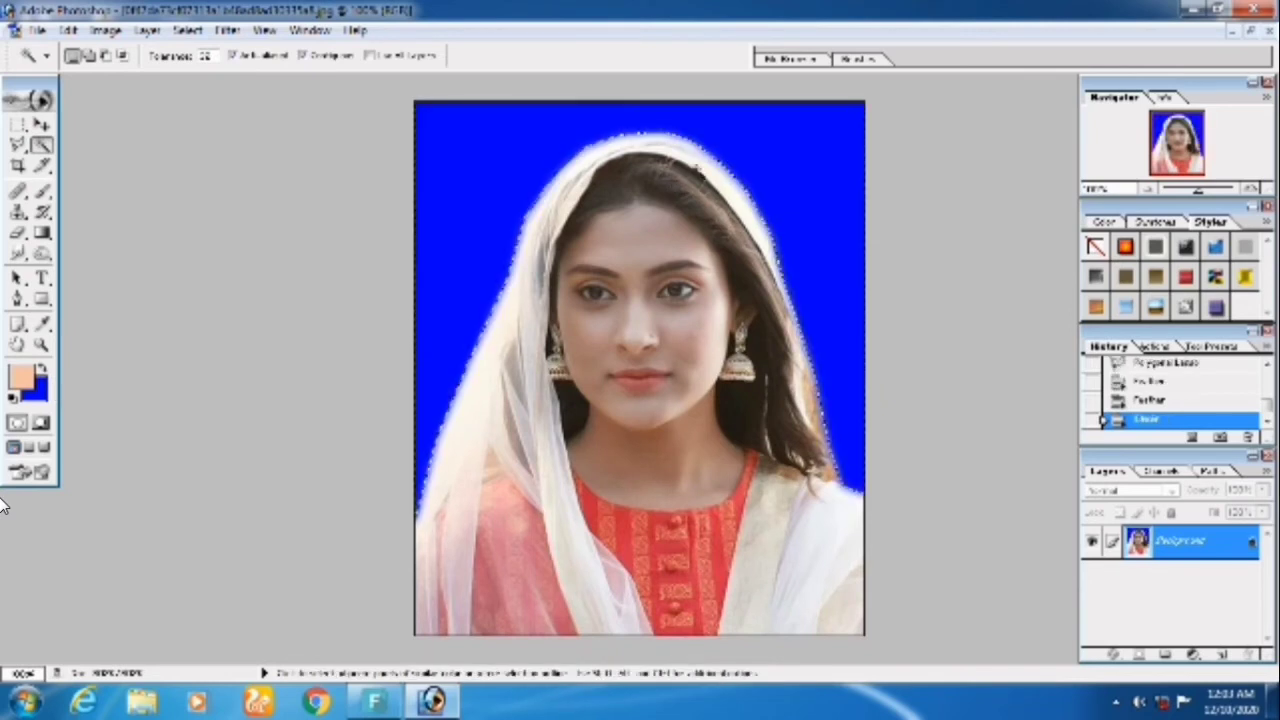
pyautogui.hotkey('ctrl', 'd')
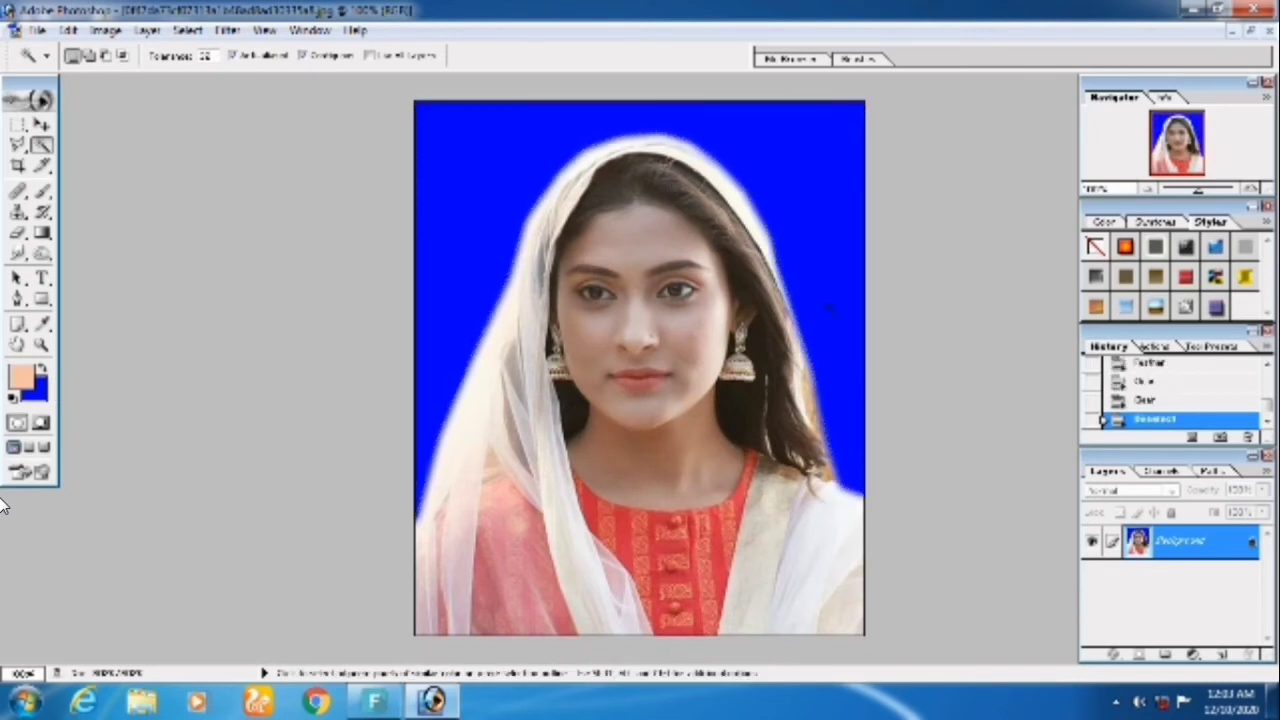
# - Apply Filter > Imagenomic > Noiseware Professional to the portrait two times
pyautogui.click(227, 30)
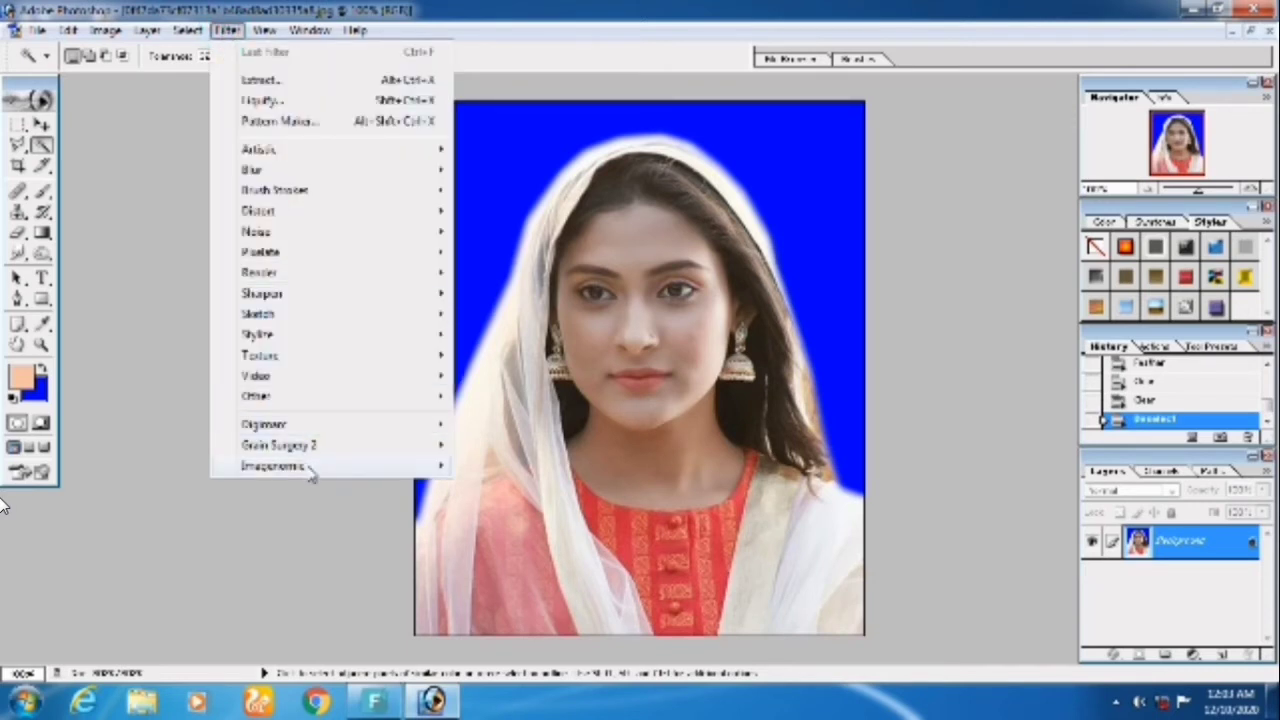
pyautogui.moveTo(300, 466)
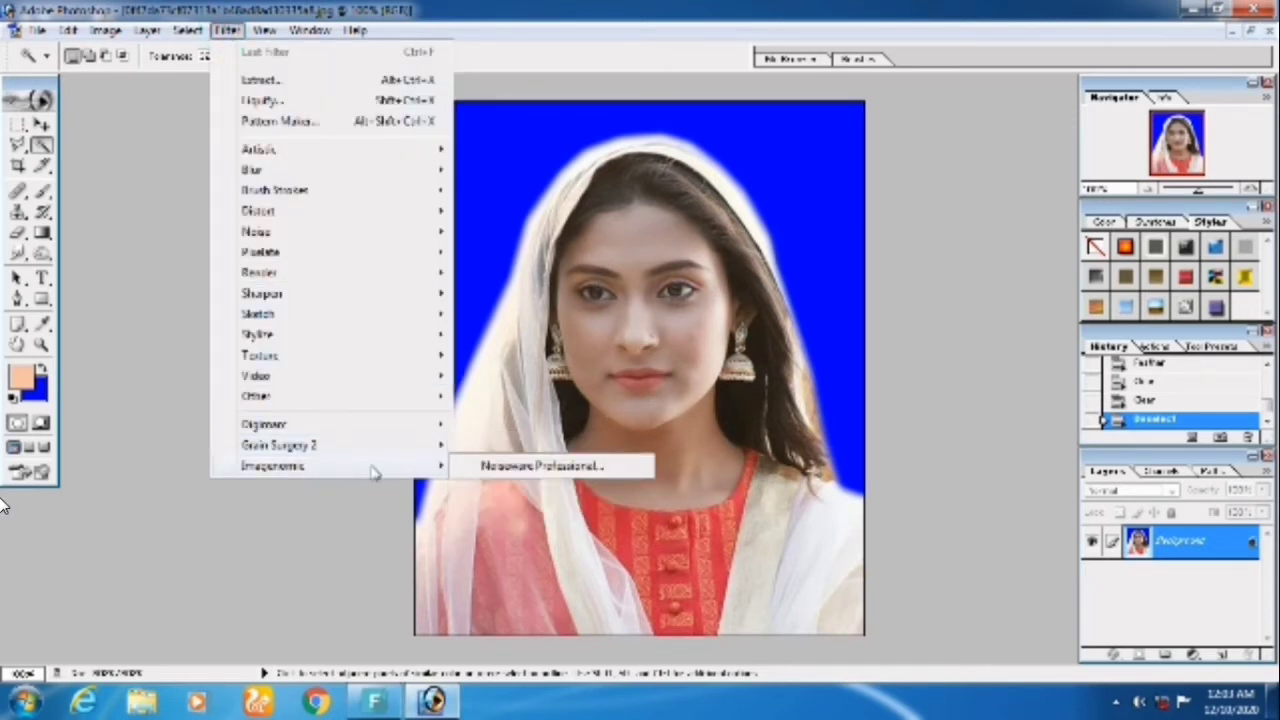
pyautogui.click(563, 474)
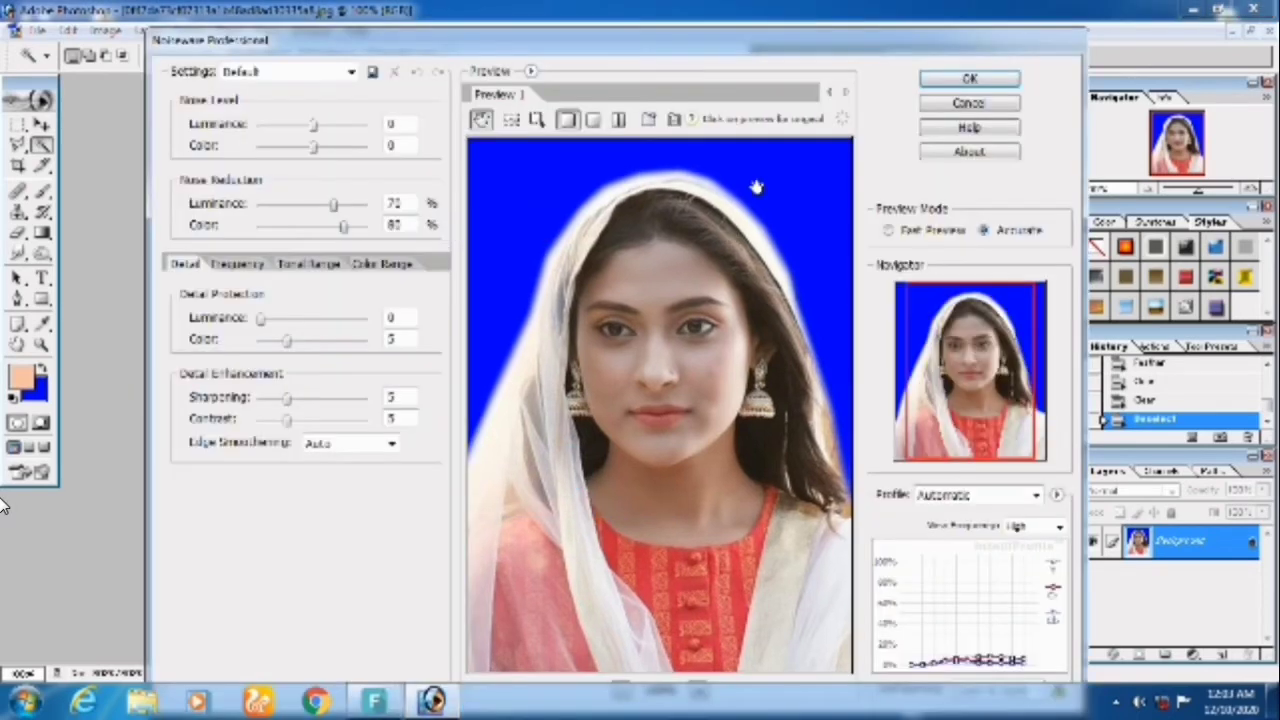
pyautogui.click(969, 78)
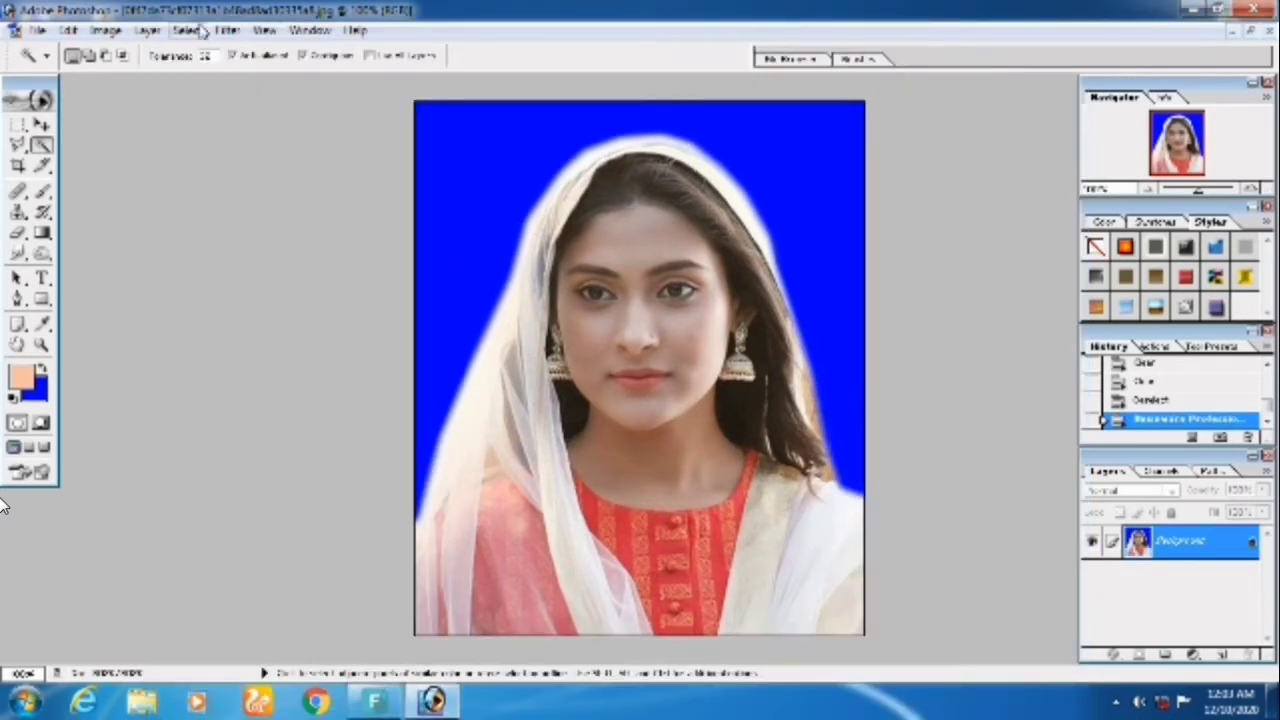
pyautogui.click(240, 36)
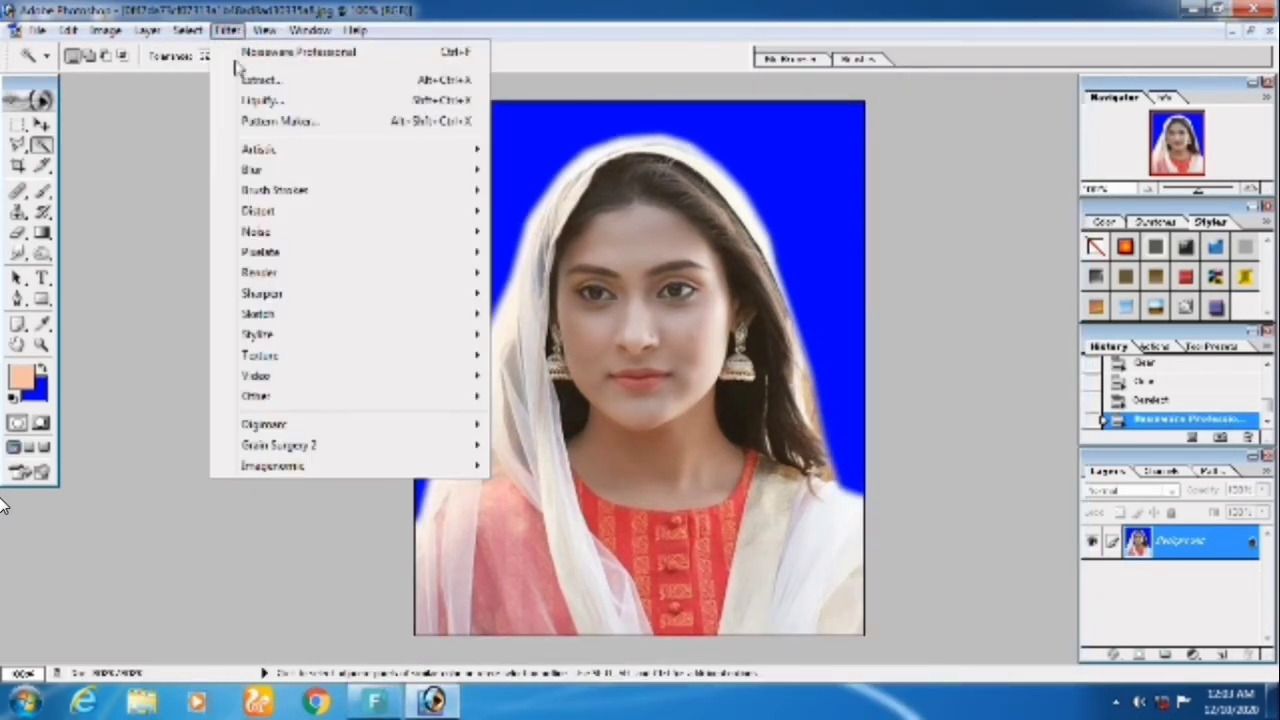
pyautogui.moveTo(272, 466)
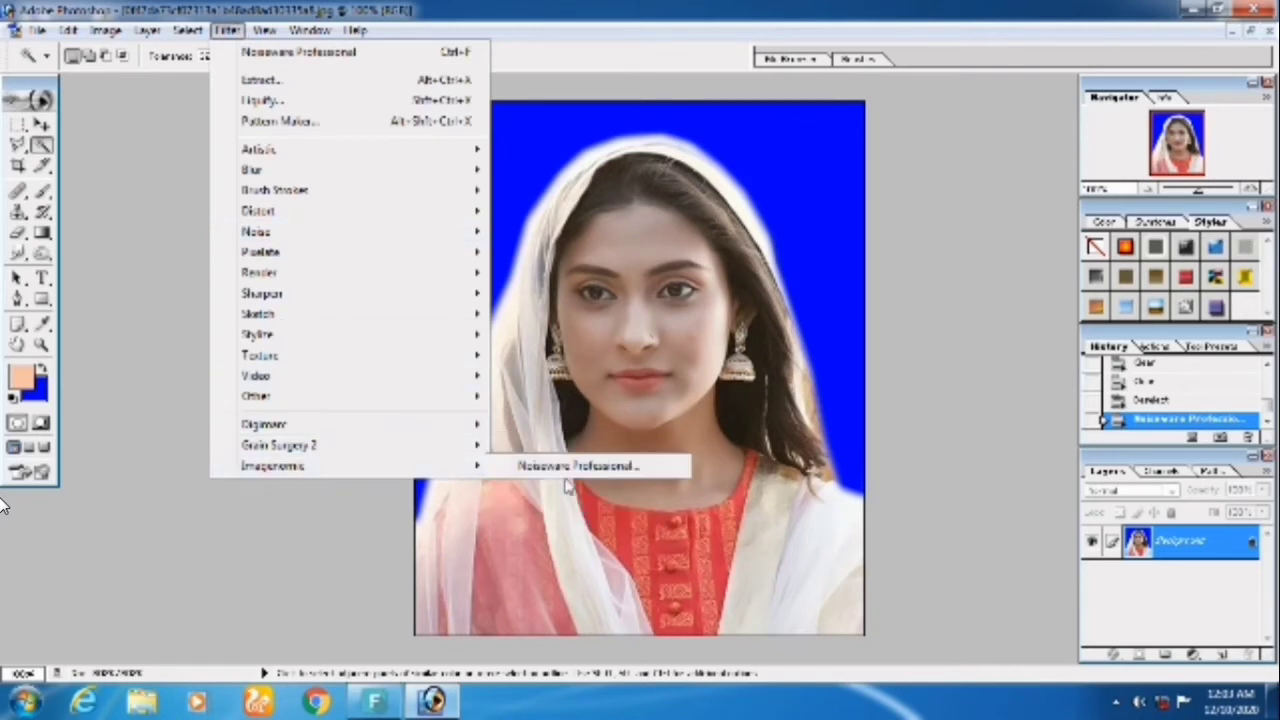
pyautogui.click(580, 474)
pyautogui.press('Return')
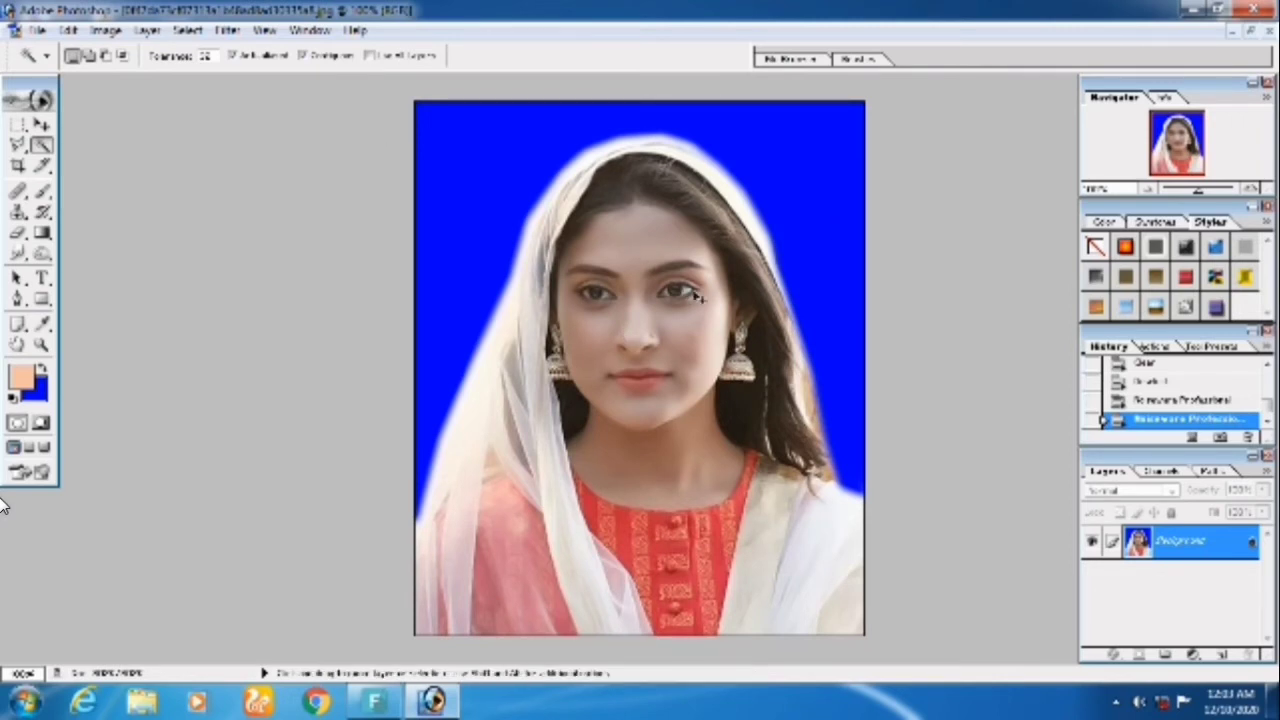
# - Brighten the portrait's midtones with a slight Curves adjustment
pyautogui.hotkey('ctrl', 'm')
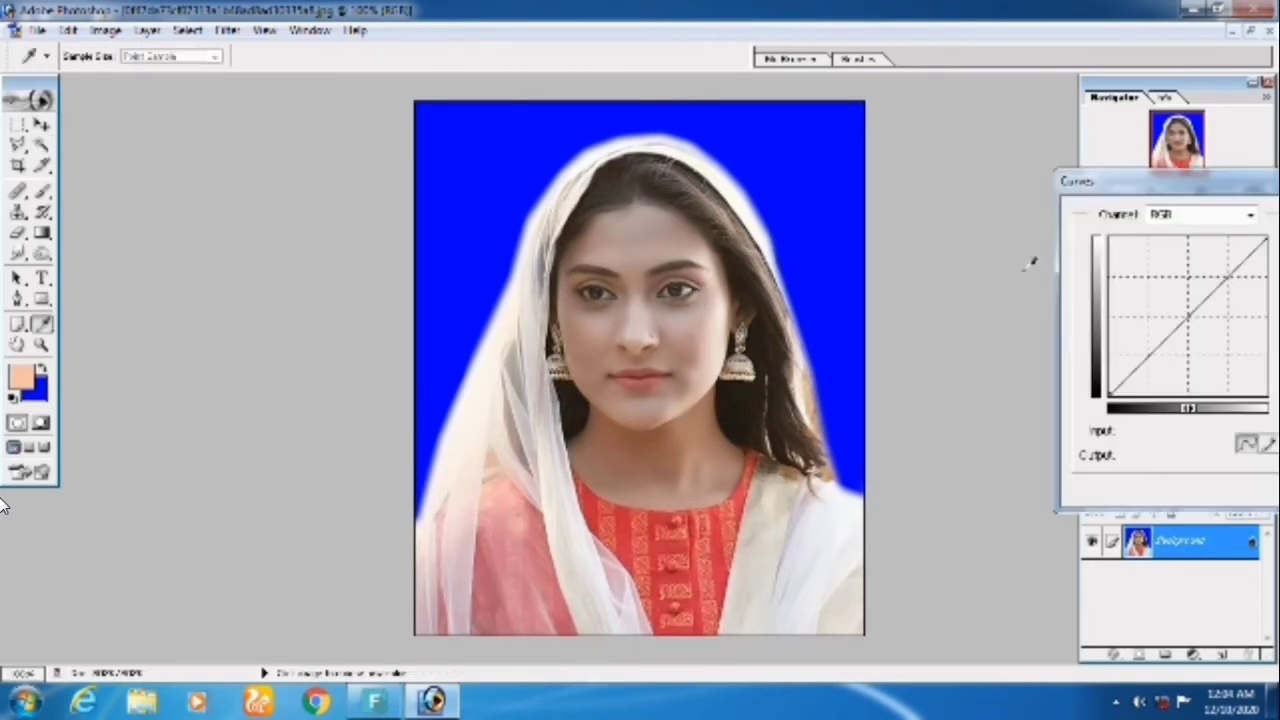
pyautogui.moveTo(1197, 190); pyautogui.dragTo(1094, 184)
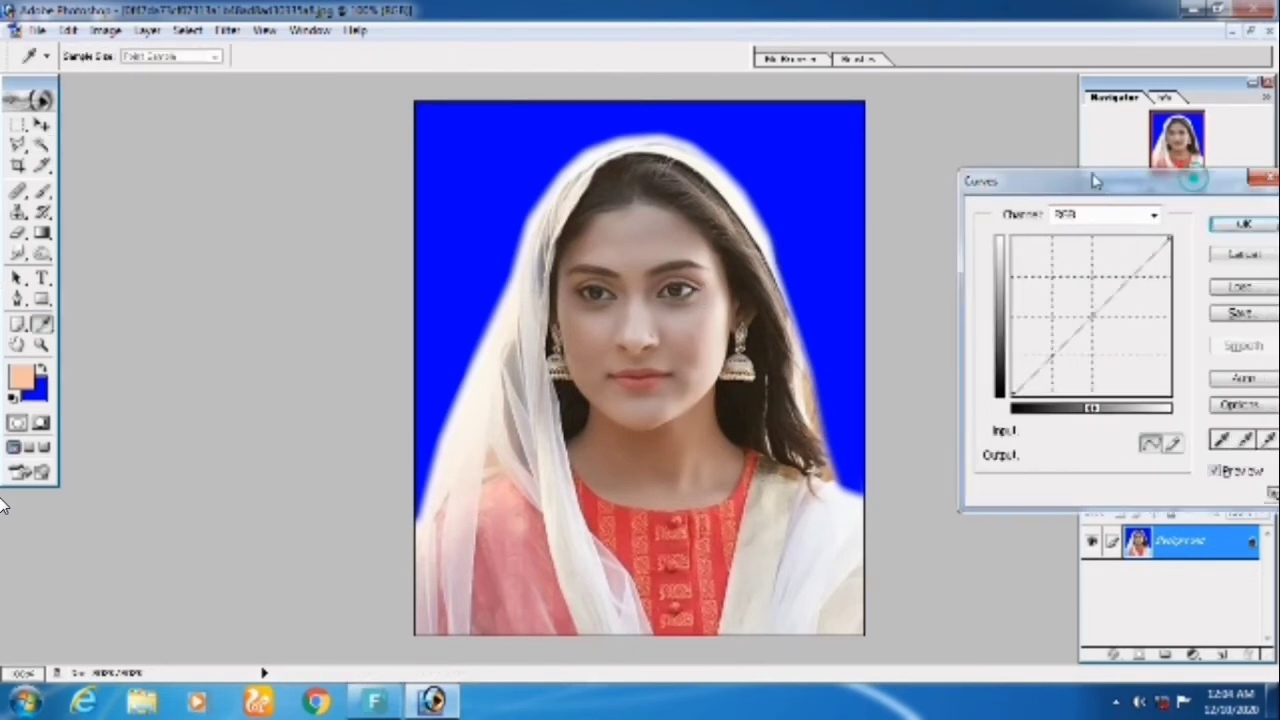
pyautogui.moveTo(1082, 318); pyautogui.dragTo(1077, 308)
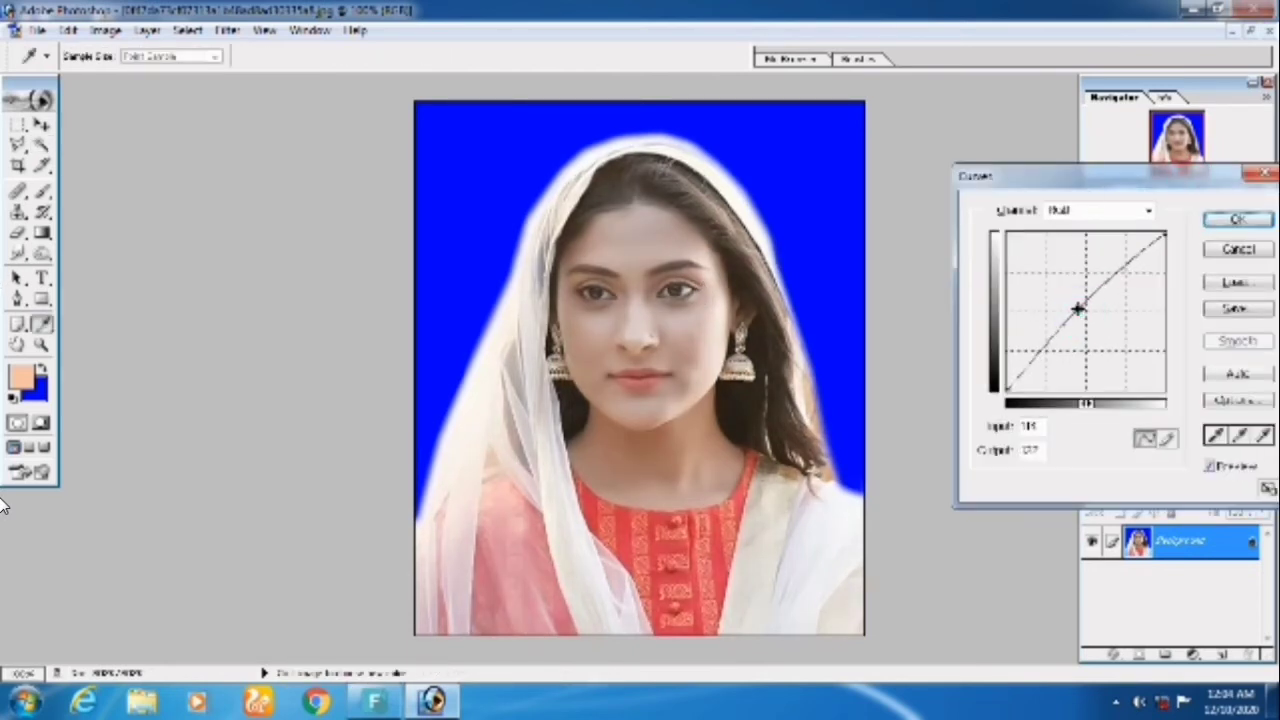
pyautogui.press('Return')
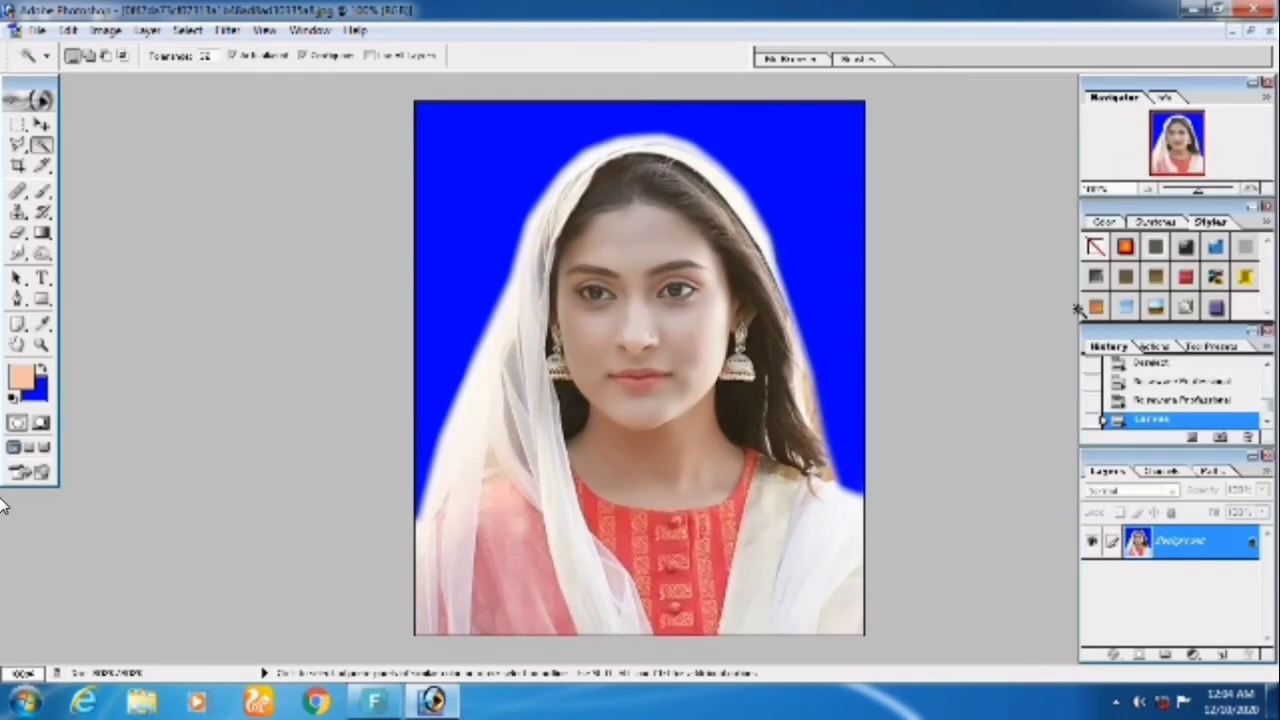
# - Raise contrast and brightness slightly with Brightness/Contrast
pyautogui.click(108, 31)
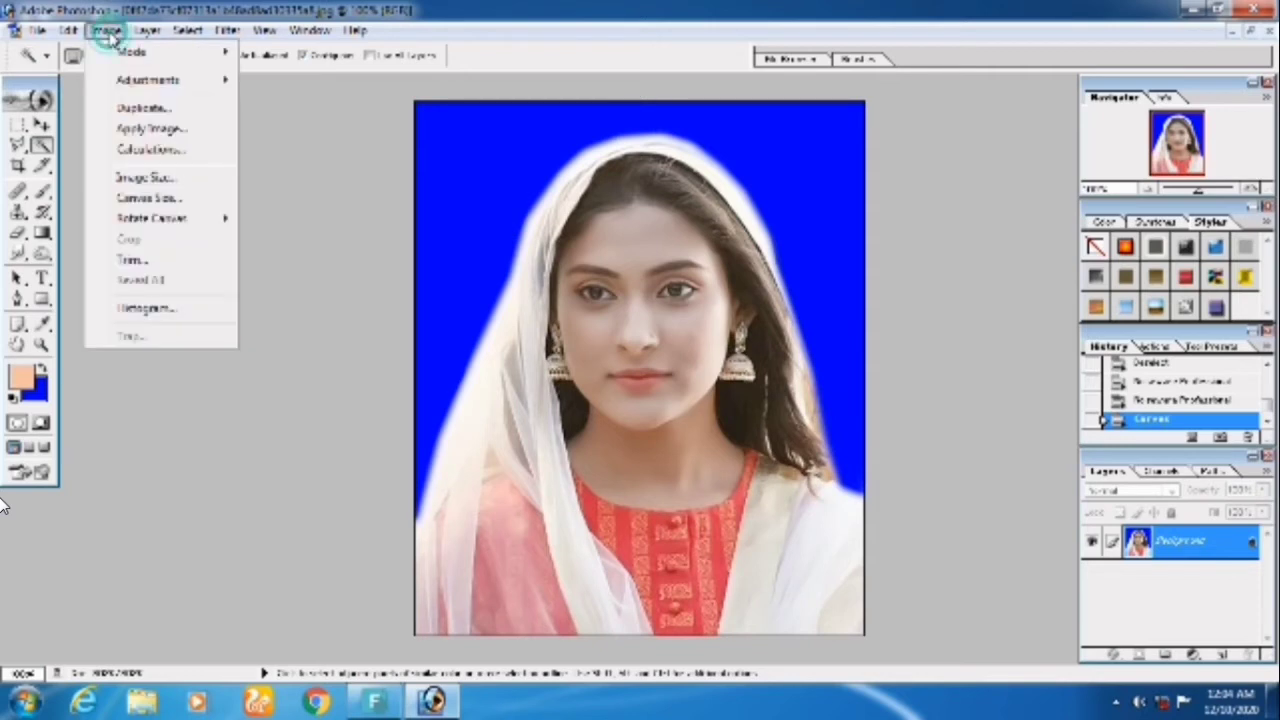
pyautogui.moveTo(148, 80)
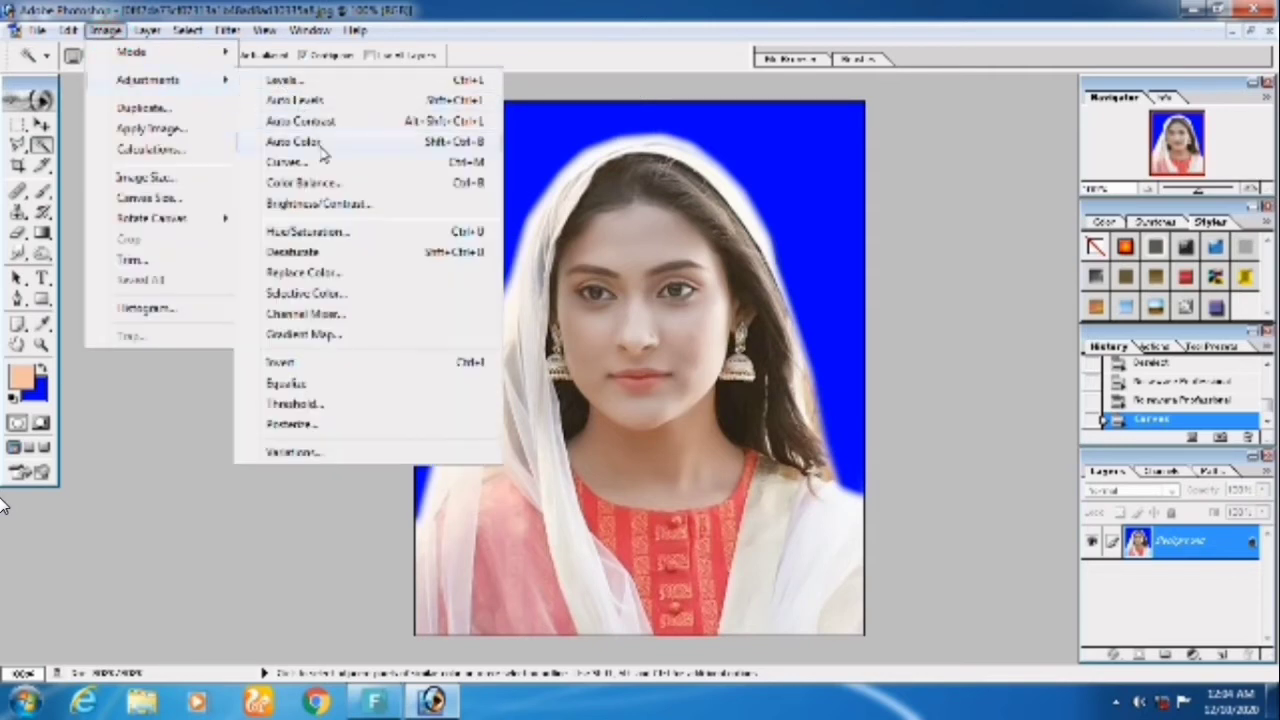
pyautogui.click(318, 204)
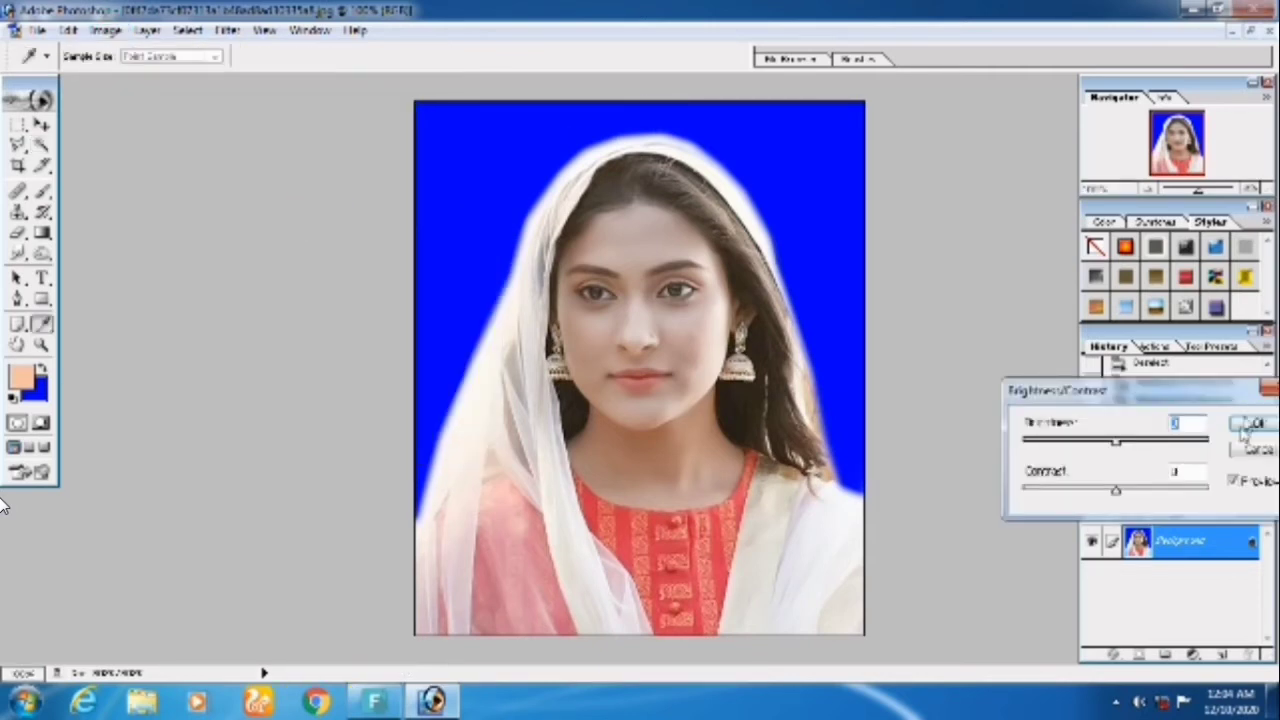
pyautogui.moveTo(1118, 490); pyautogui.dragTo(1132, 490)
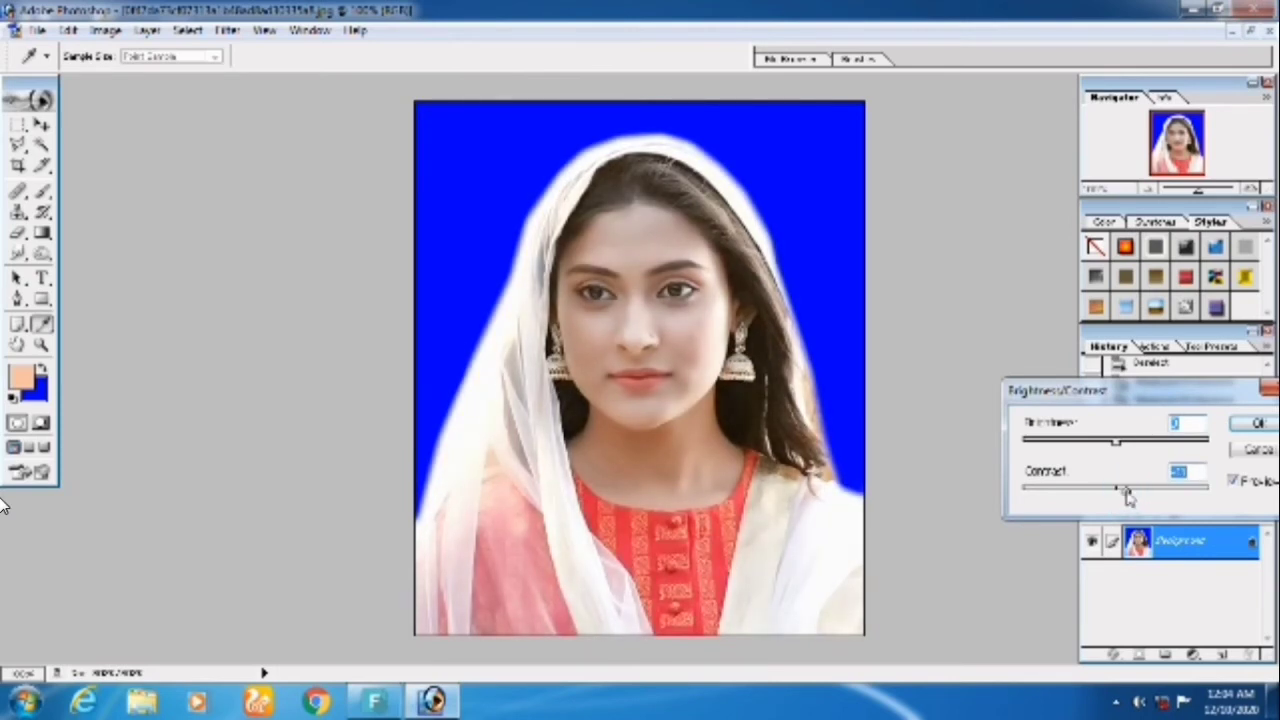
pyautogui.click(1136, 491)
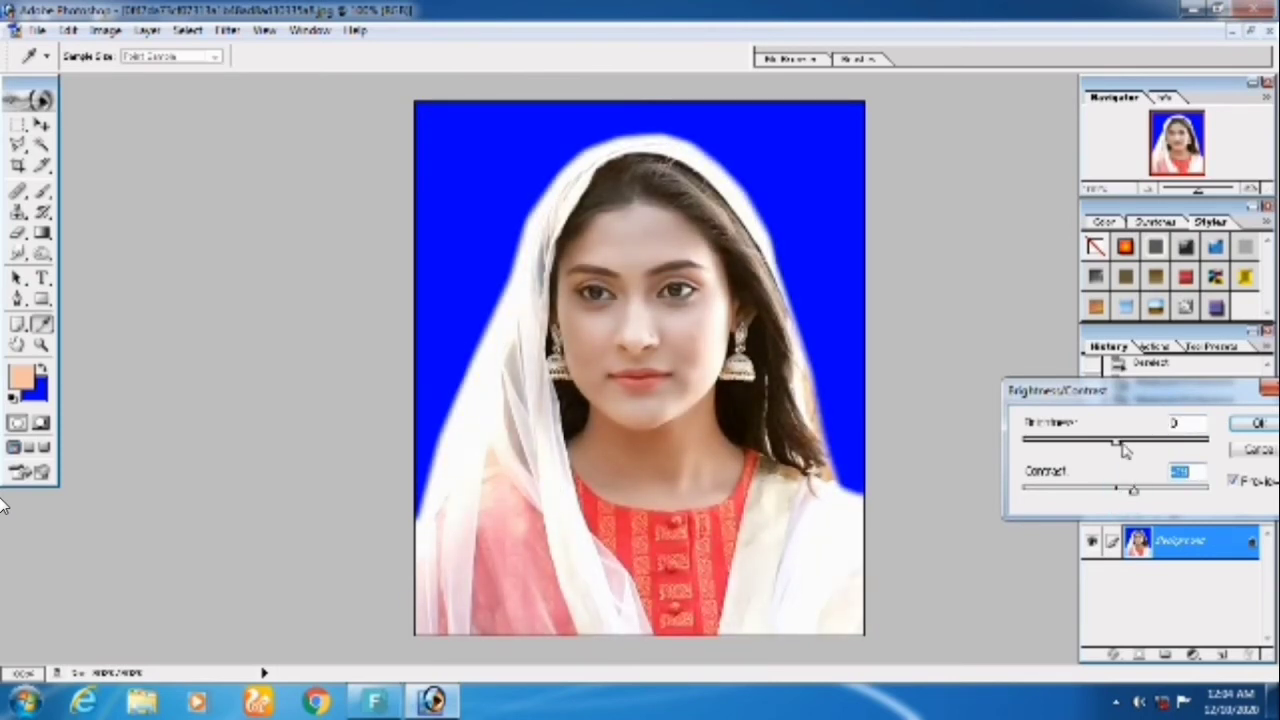
pyautogui.click(1122, 445)
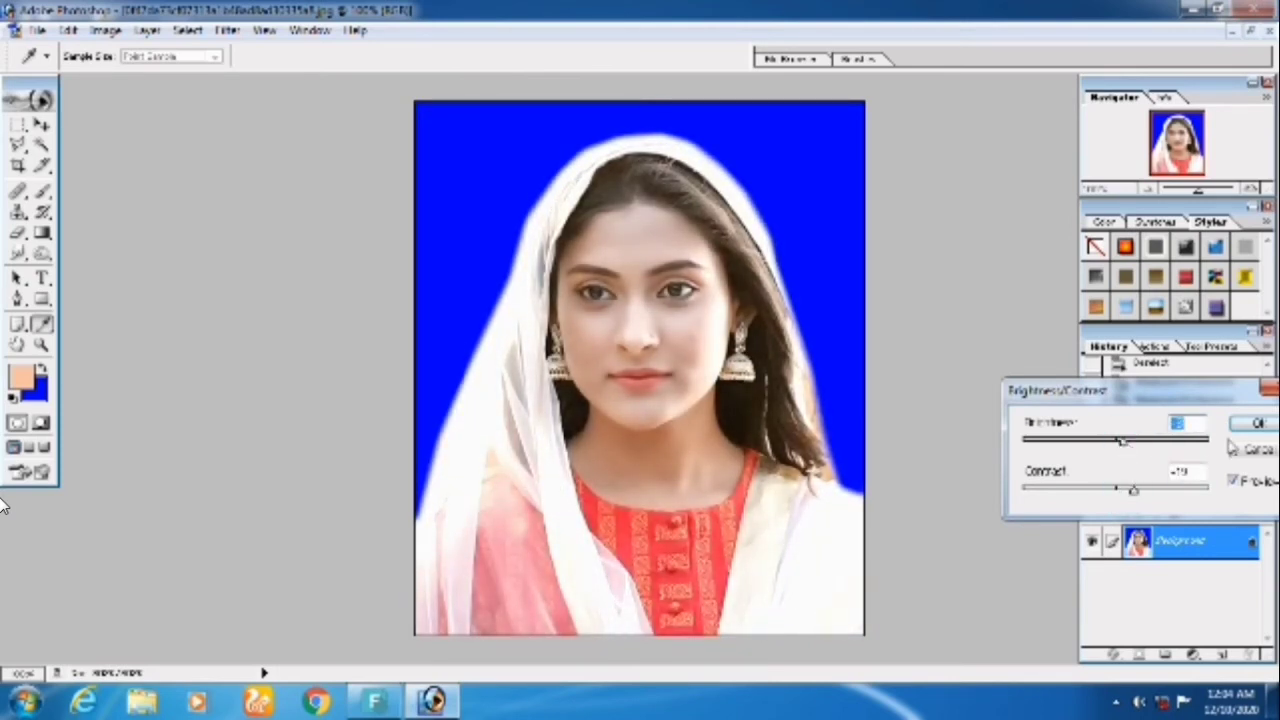
pyautogui.click(1258, 424)
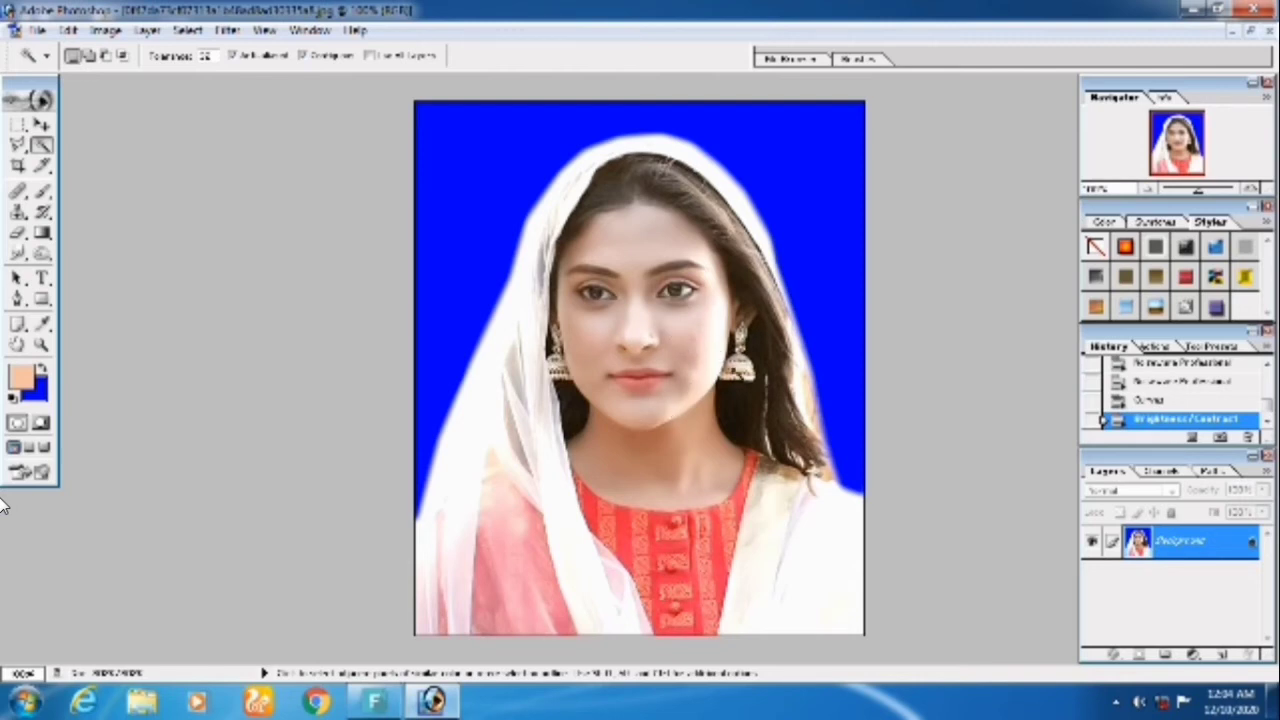
# - Burn the hair at the crown and right side with a smaller brush
pyautogui.click(41, 254)
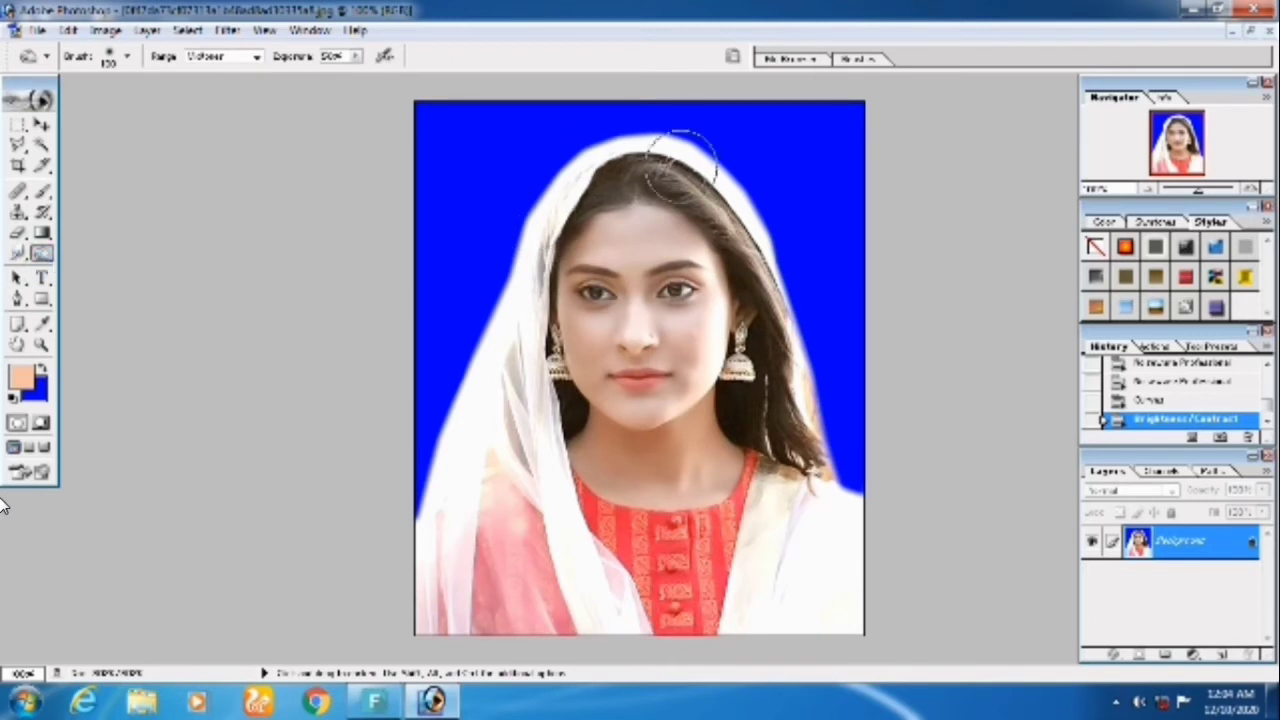
pyautogui.press('[')
pyautogui.press('[')
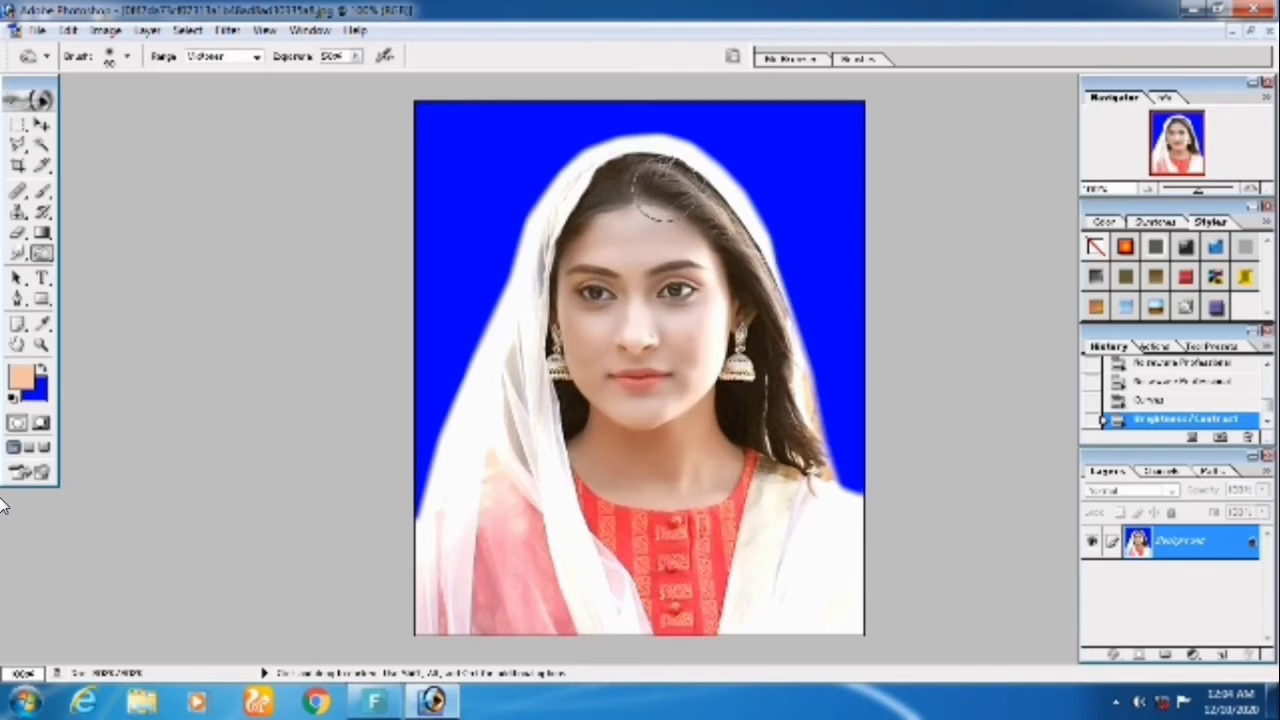
pyautogui.press('[')
pyautogui.press('[')
pyautogui.moveTo(640, 165); pyautogui.dragTo(786, 277)
pyautogui.moveTo(749, 234)
pyautogui.mouseDown()
pyautogui.moveTo(818, 440)
pyautogui.moveTo(760, 296)
pyautogui.mouseUp()
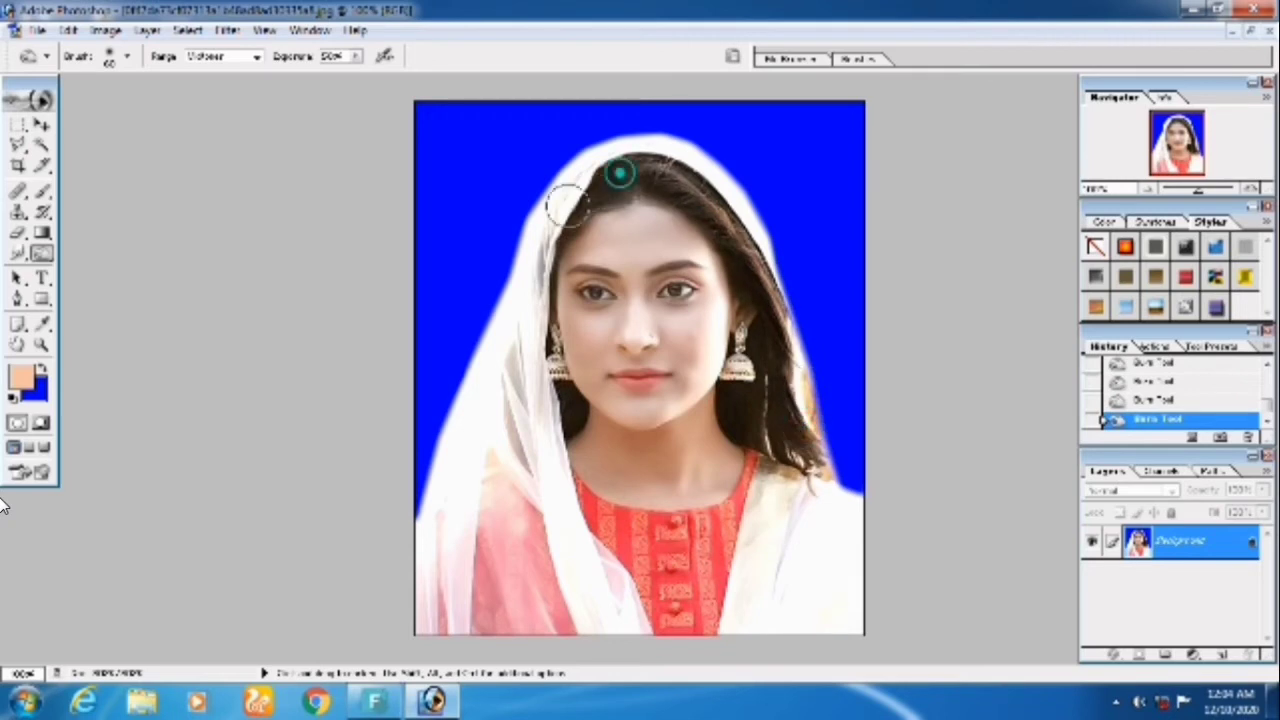
pyautogui.moveTo(609, 177)
pyautogui.mouseDown()
pyautogui.moveTo(641, 170)
pyautogui.moveTo(622, 187)
pyautogui.mouseUp()
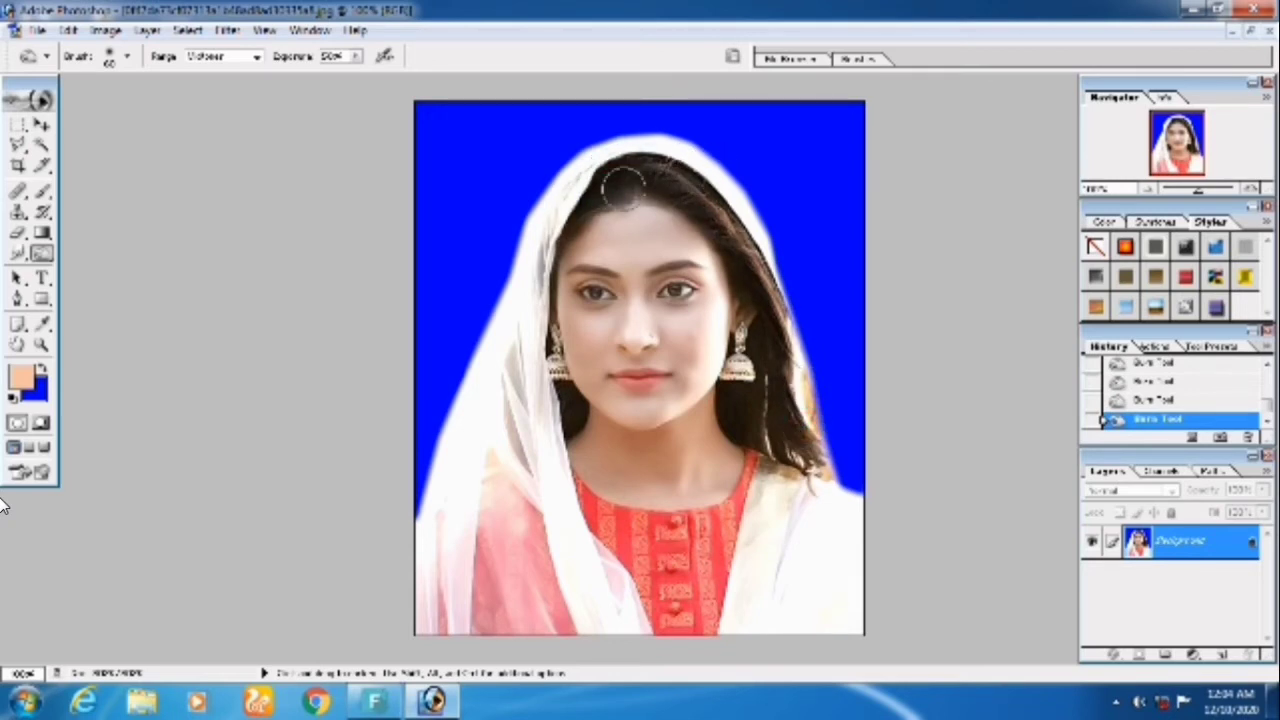
pyautogui.scroll(1, 622, 188)
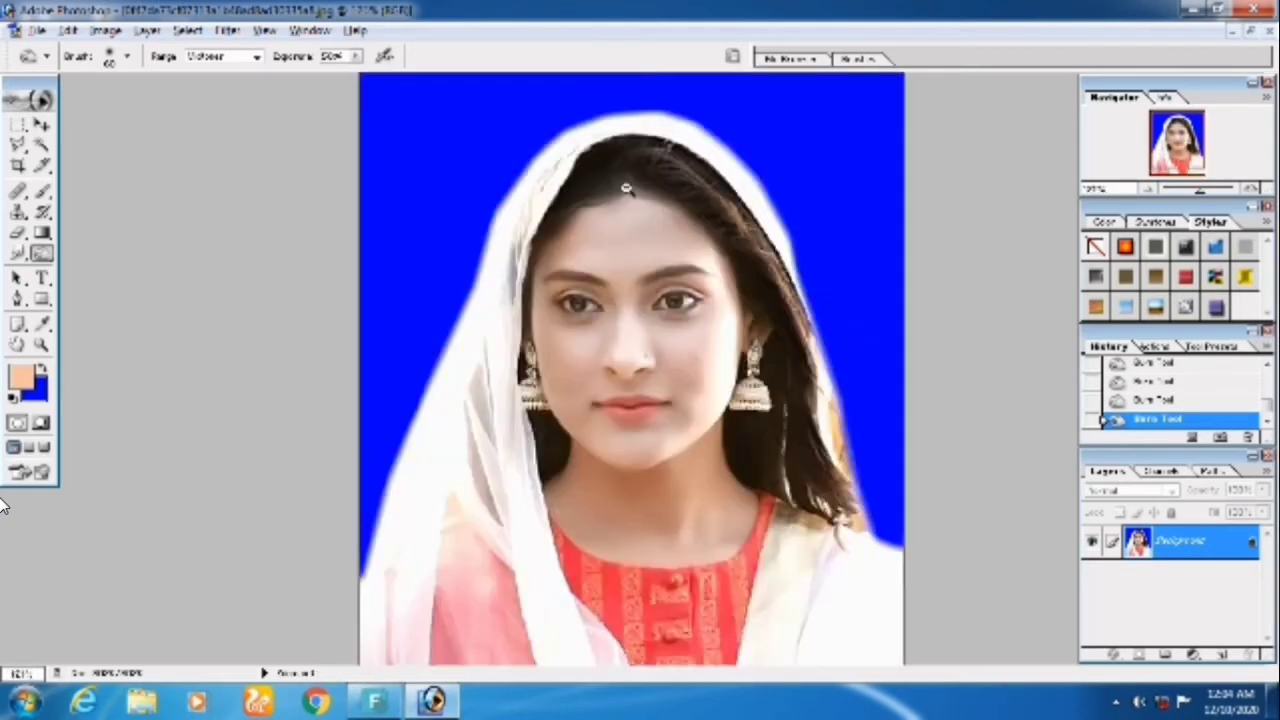
pyautogui.scroll(2, 622, 188)
pyautogui.scroll(2, 622, 188)
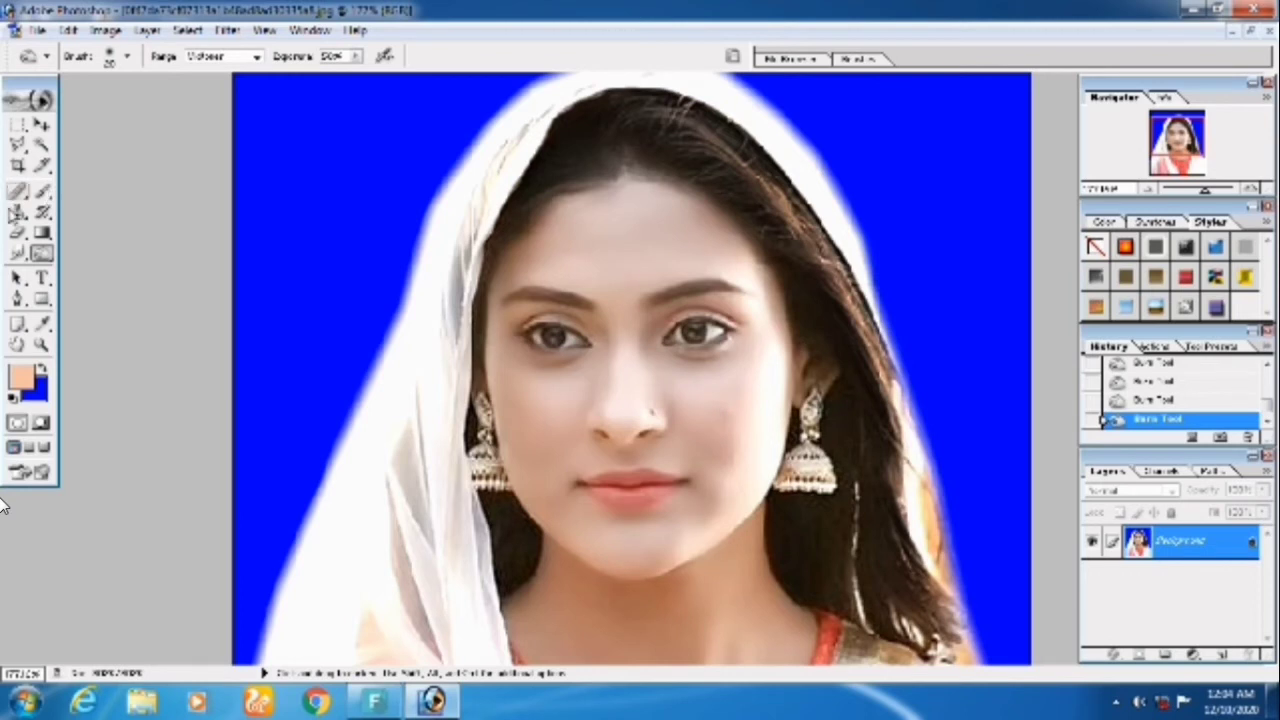
# - Heal the cheek spots near the earring with a small Healing Brush sampled from clean skin
pyautogui.click(18, 191)
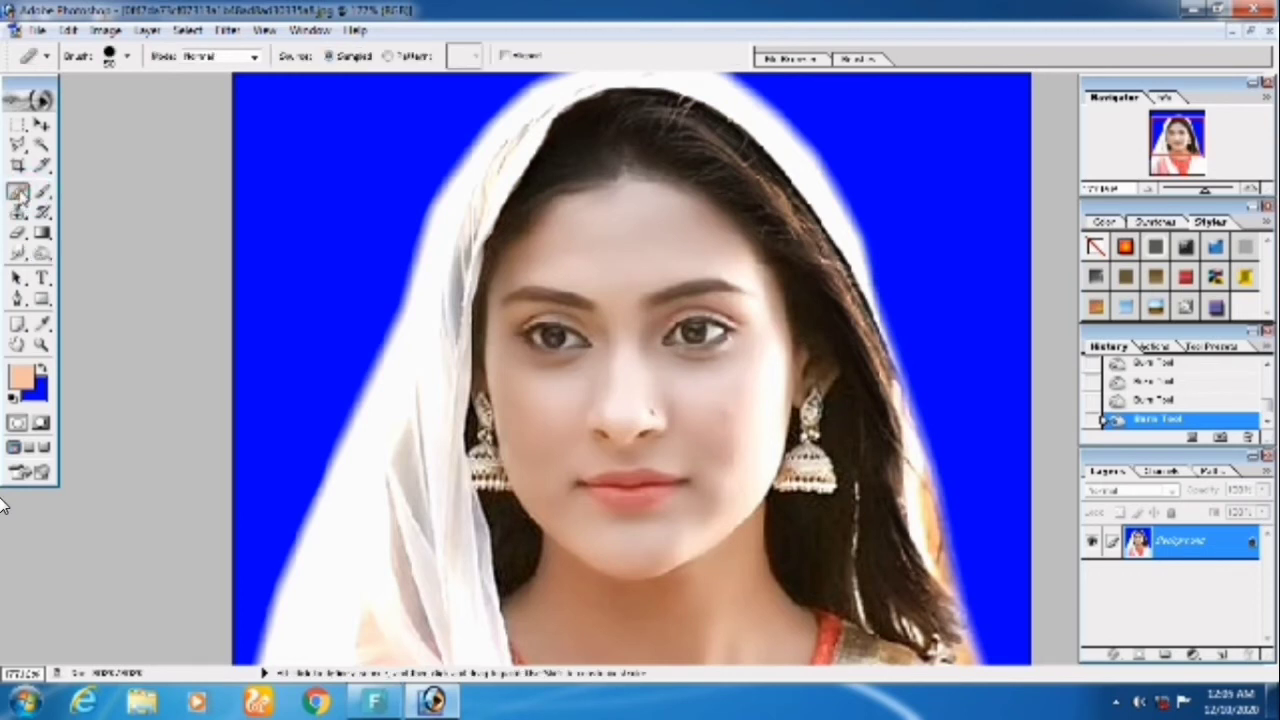
pyautogui.press('[')
pyautogui.press('[')
pyautogui.press('[')
pyautogui.press('[')
pyautogui.press('[')
pyautogui.press('alt')
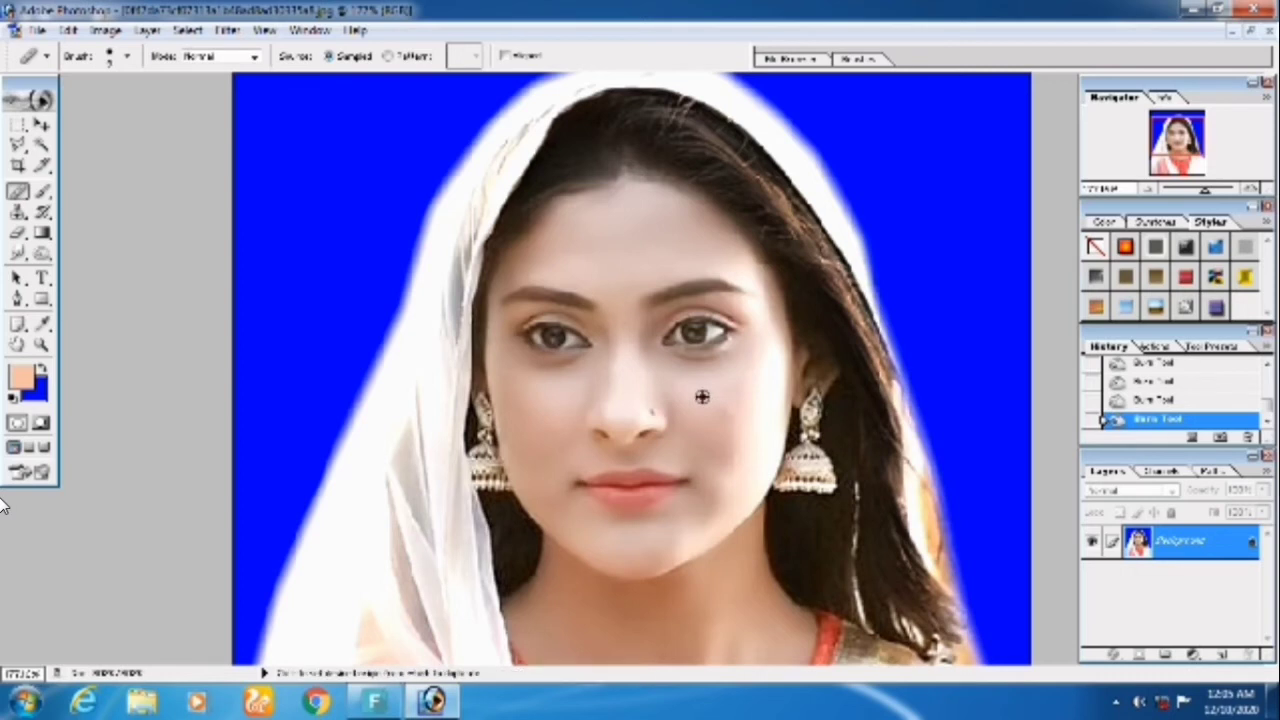
pyautogui.keyDown('alt'); pyautogui.click(702, 397); pyautogui.keyUp('alt')
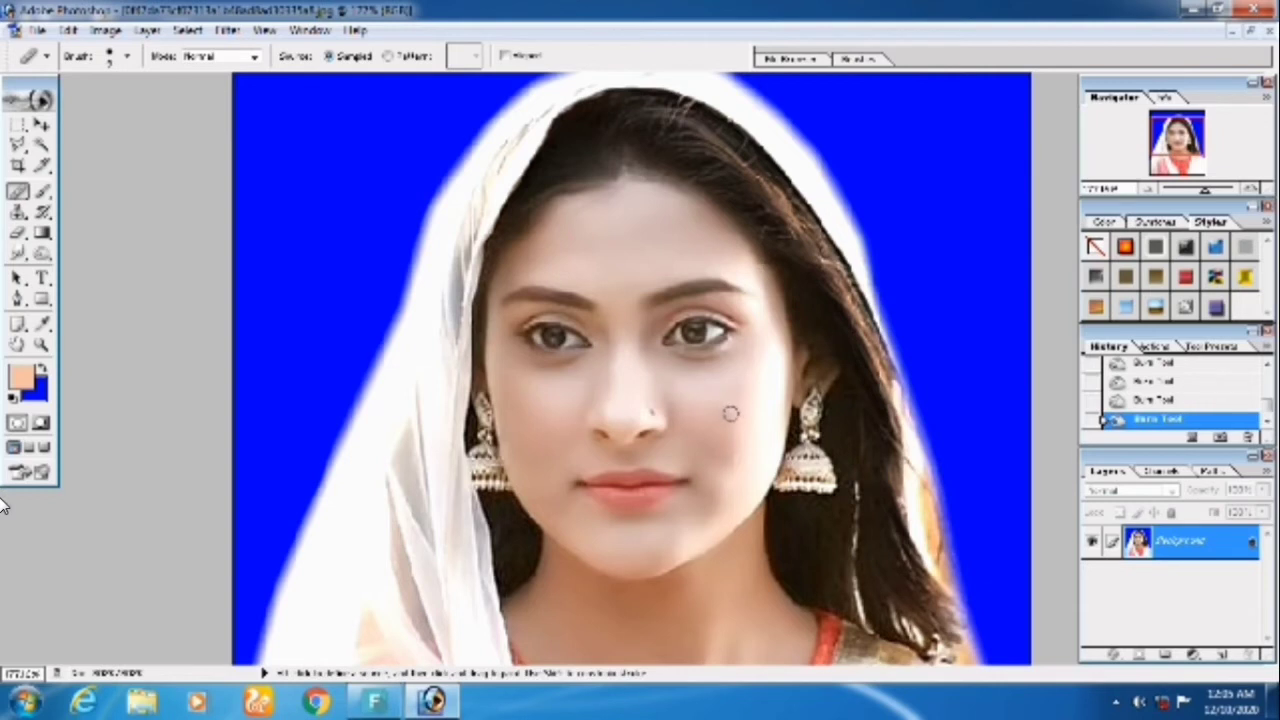
pyautogui.click(727, 413)
pyautogui.click(726, 416)
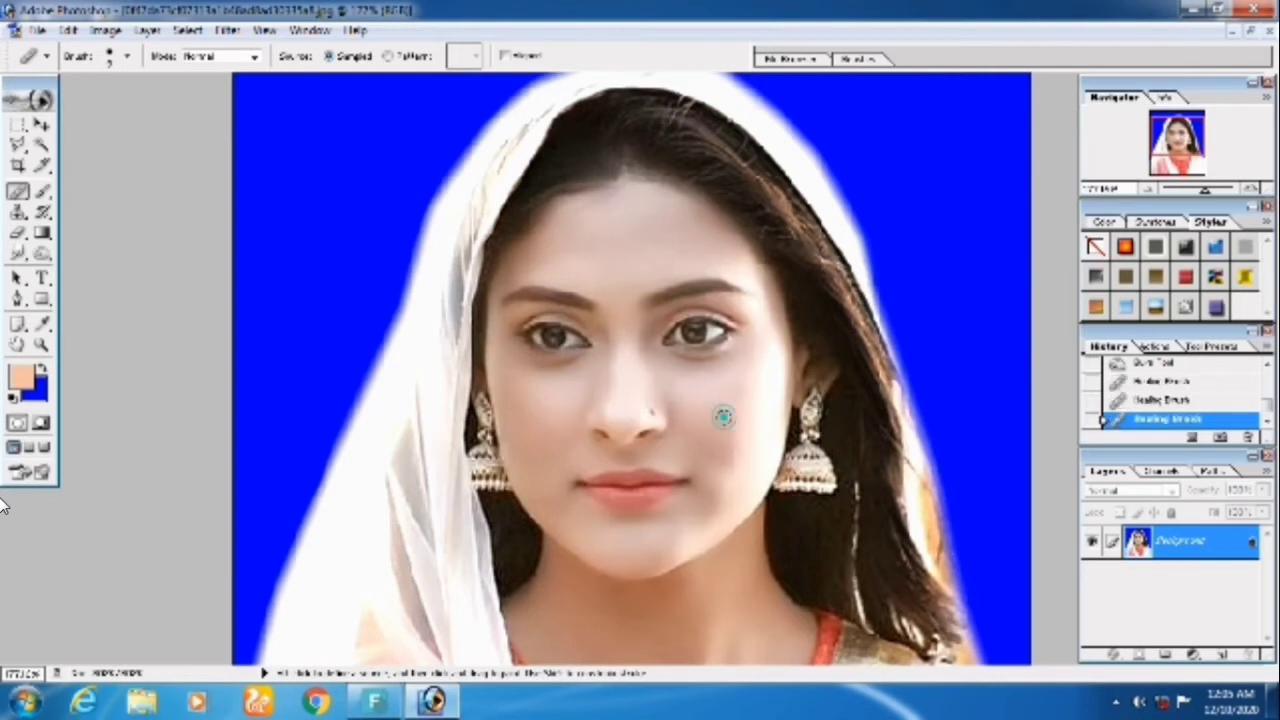
pyautogui.click(735, 458)
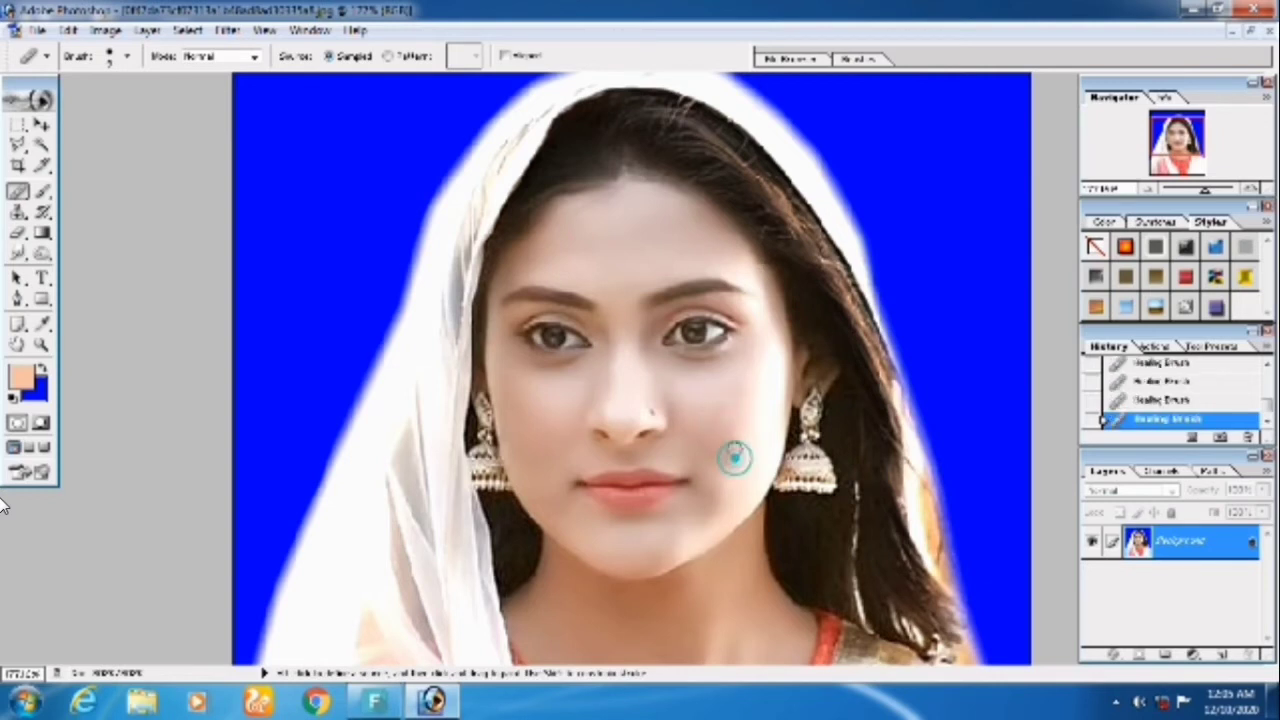
pyautogui.click(719, 405)
pyautogui.click(731, 437)
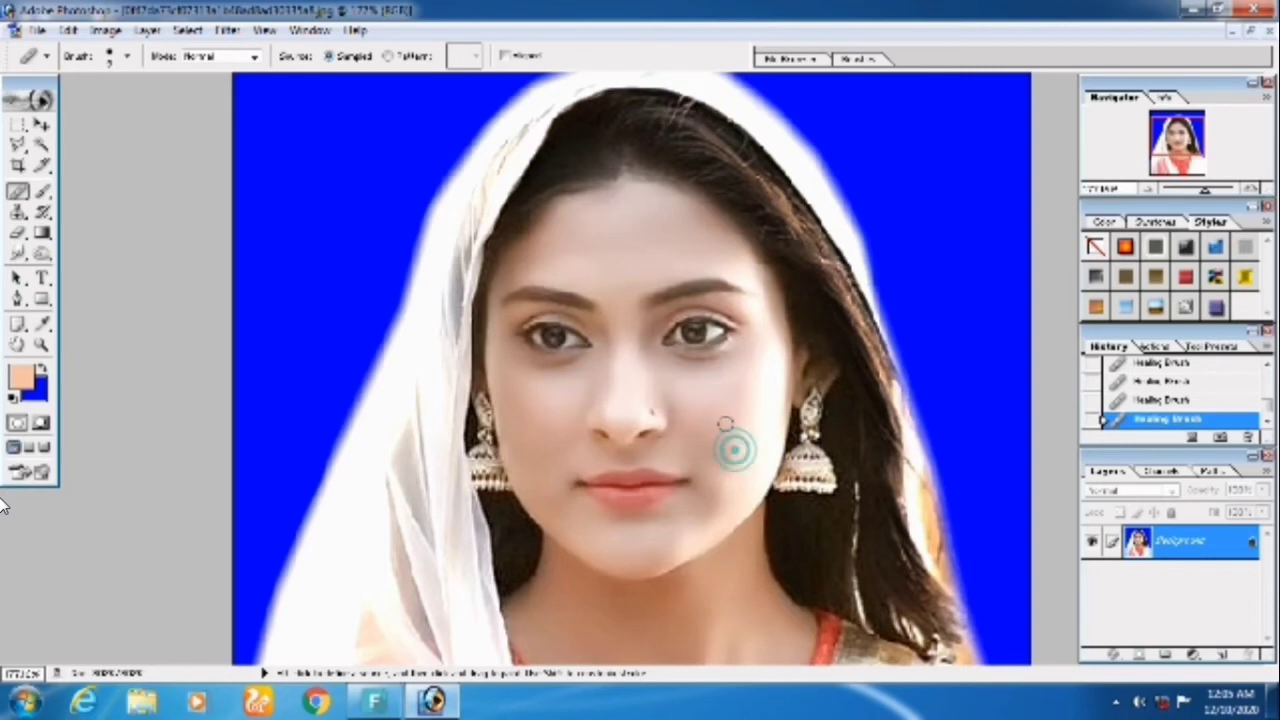
pyautogui.scroll(-2, 726, 425)
pyautogui.scroll(-1, 726, 420)
pyautogui.scroll(-1, 725, 414)
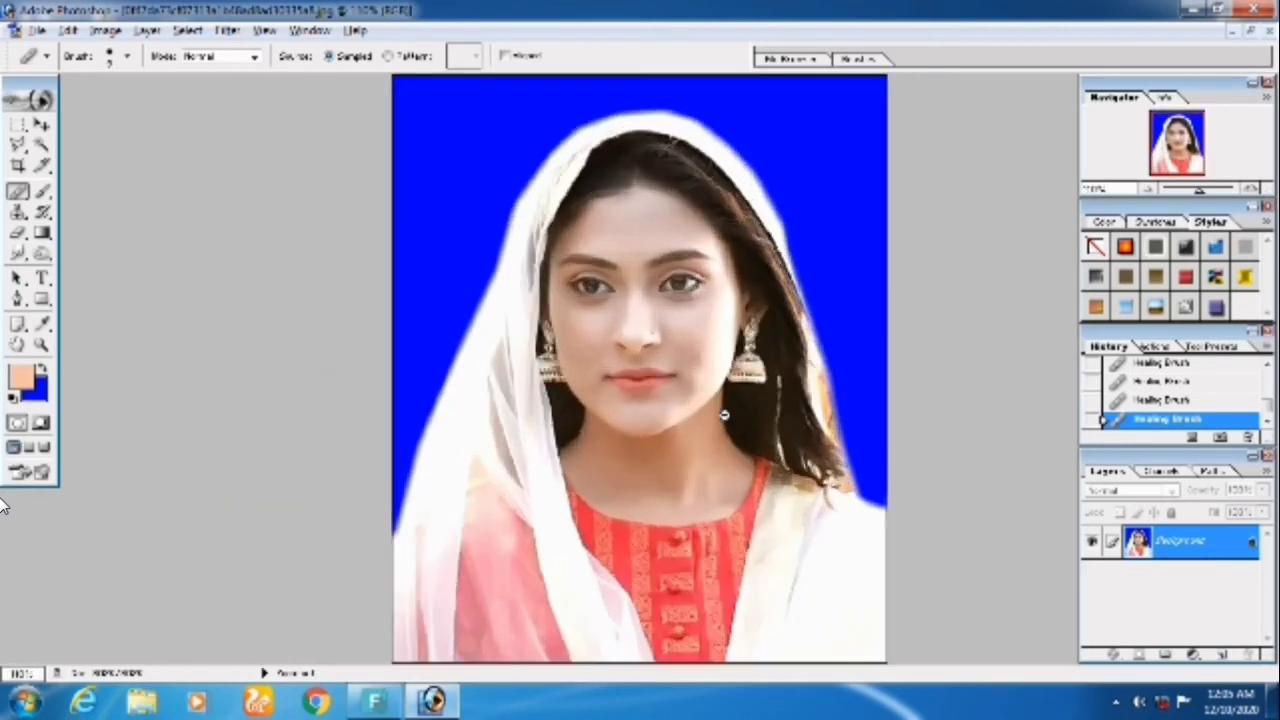
pyautogui.scroll(-1, 724, 414)
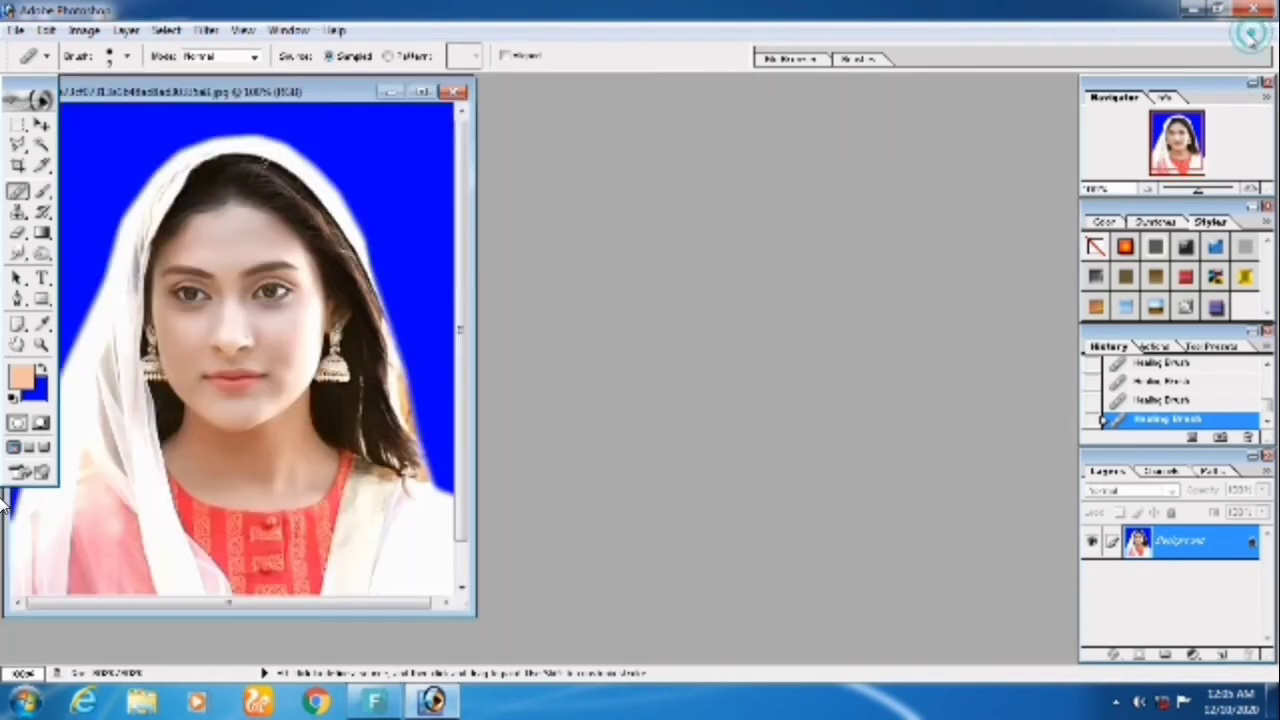
# - Restore the photo to a floating window, fit it on screen at 101%, and reposition it
pyautogui.click(1250, 31)
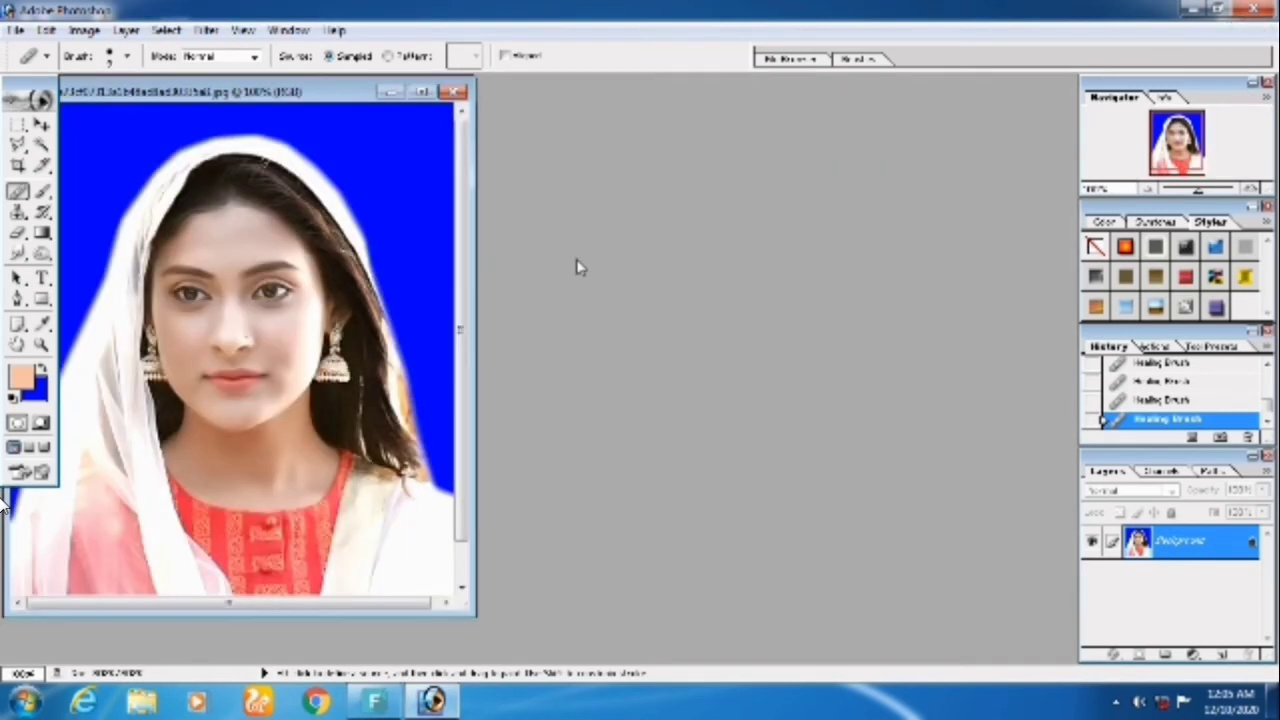
pyautogui.moveTo(288, 93); pyautogui.dragTo(433, 111)
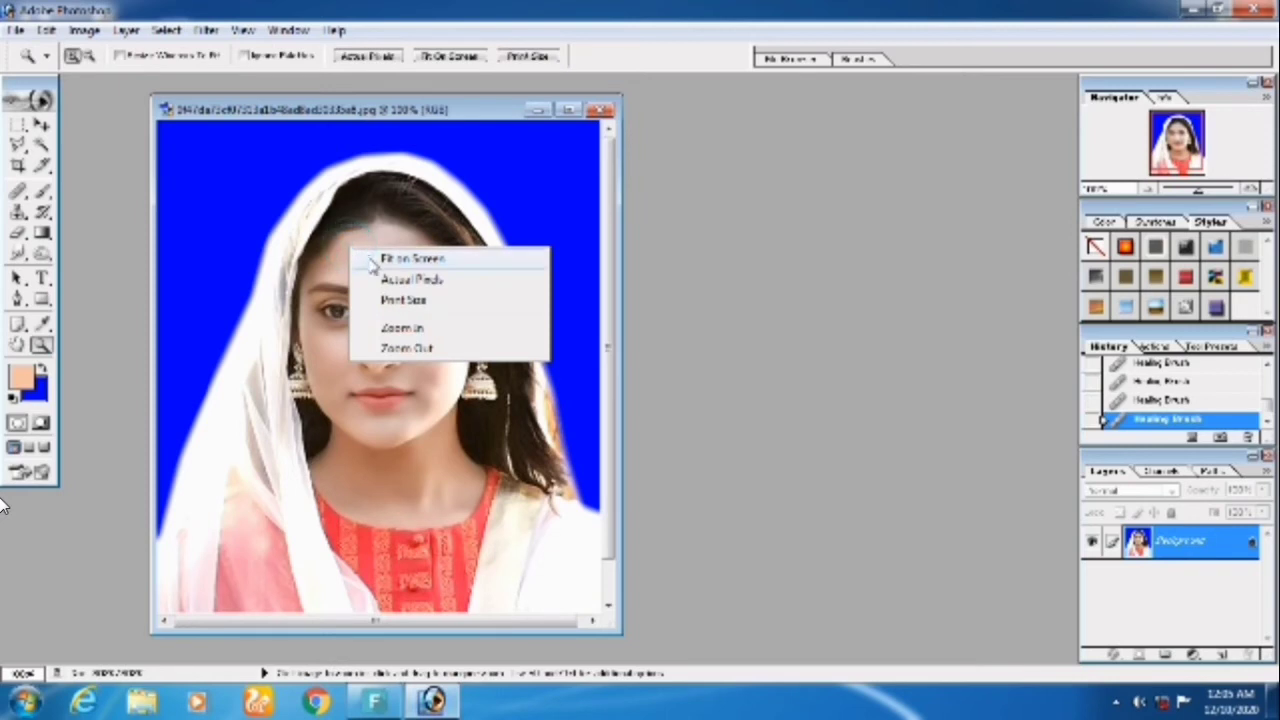
pyautogui.click(362, 258)
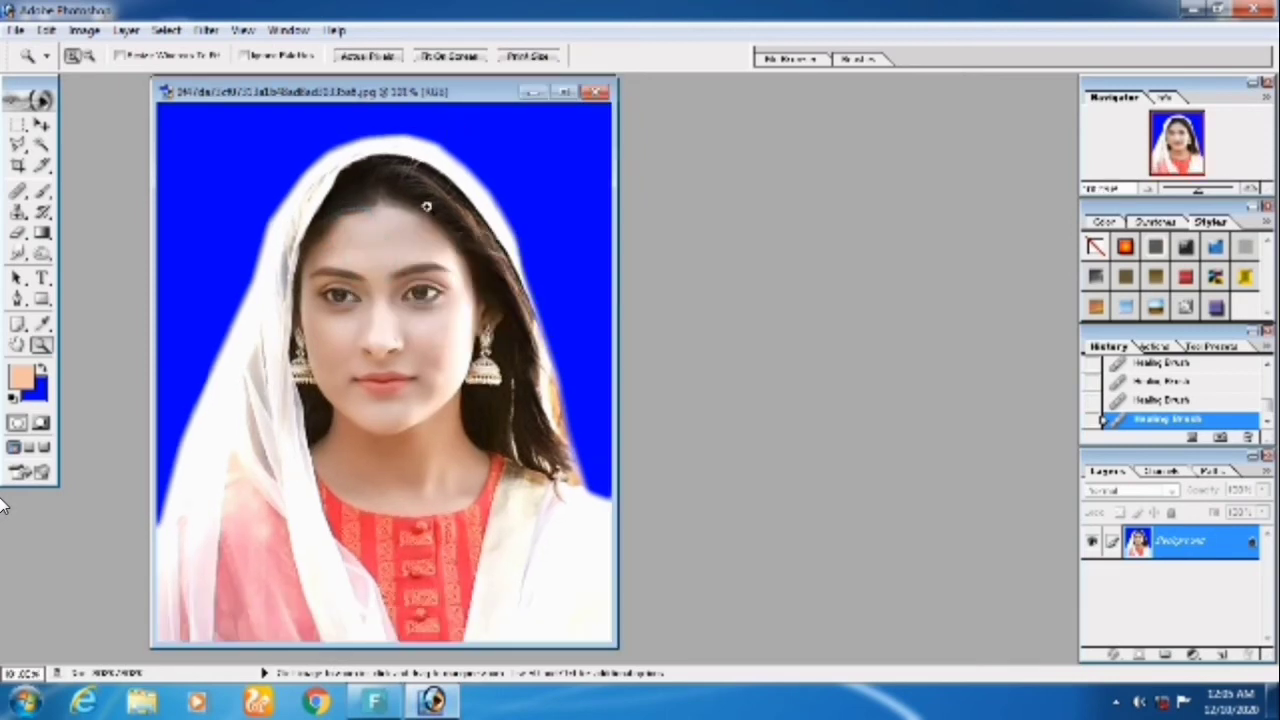
pyautogui.rightClick(410, 92)
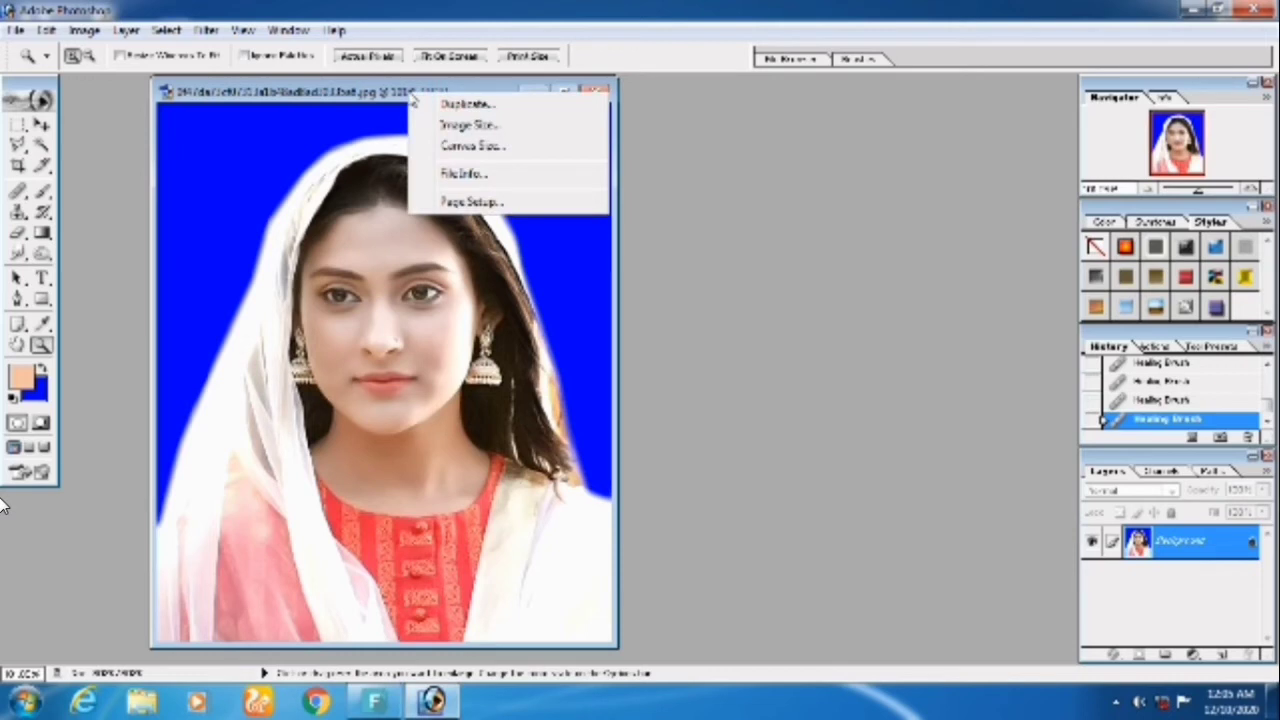
pyautogui.click(390, 90)
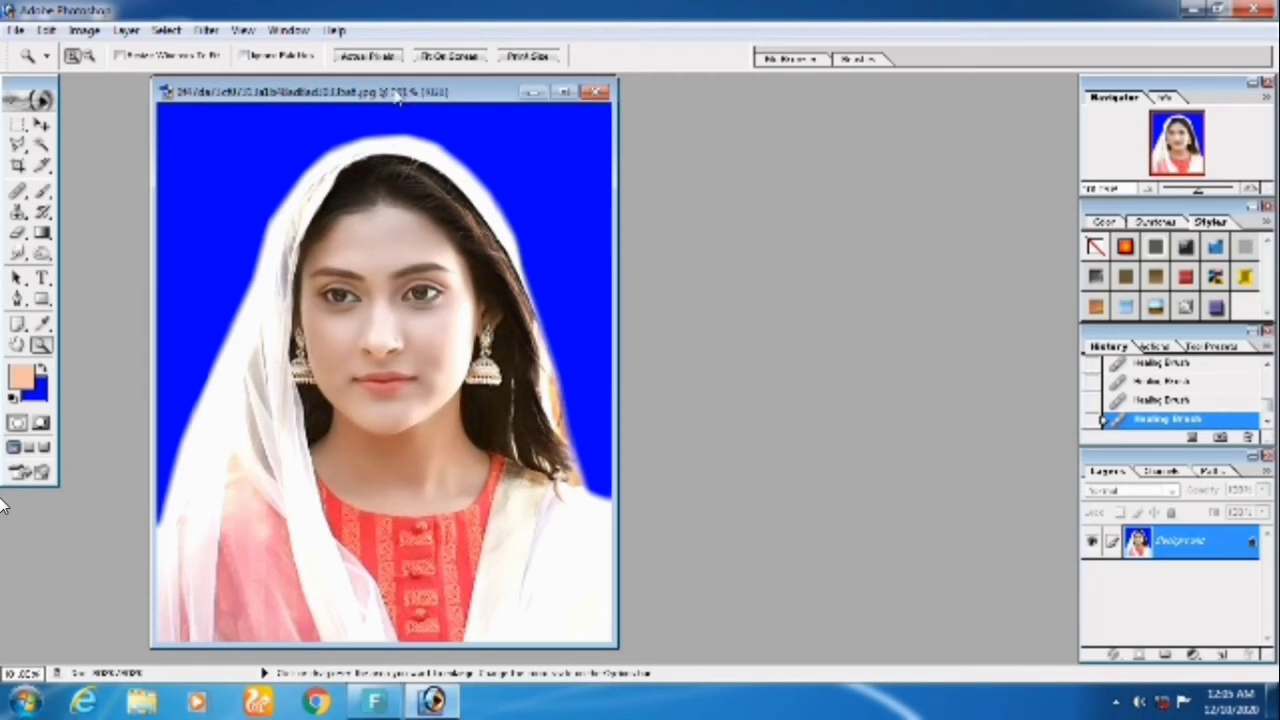
pyautogui.moveTo(398, 94); pyautogui.dragTo(317, 97)
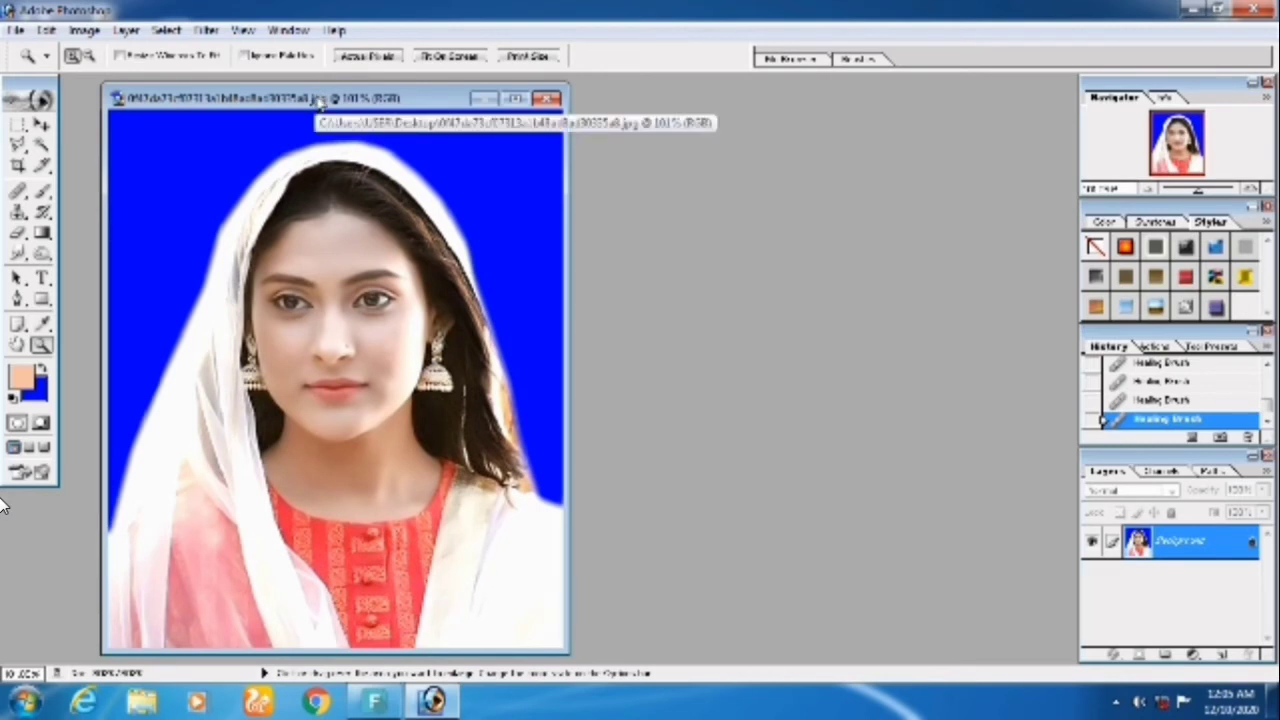
# - Set the portrait's Image Size height to 1 inch, about 0.842 inch wide at 300 pixels/inch
pyautogui.rightClick(318, 100)
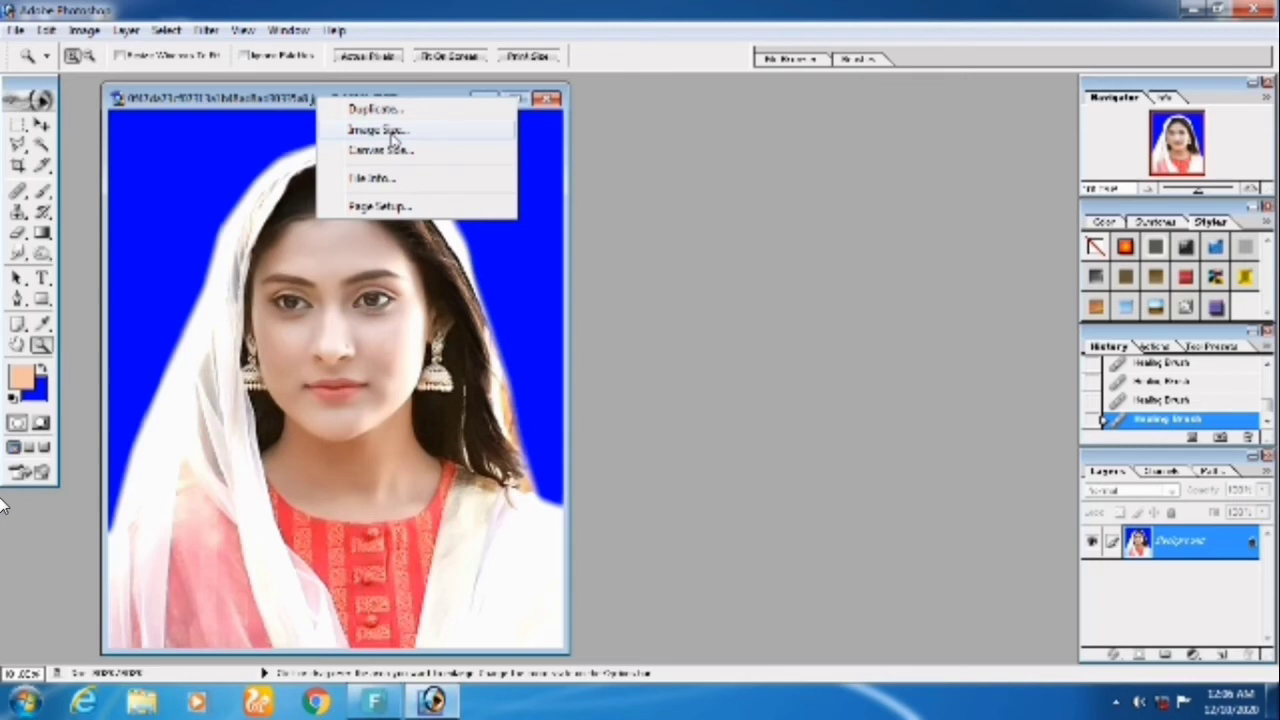
pyautogui.click(385, 131)
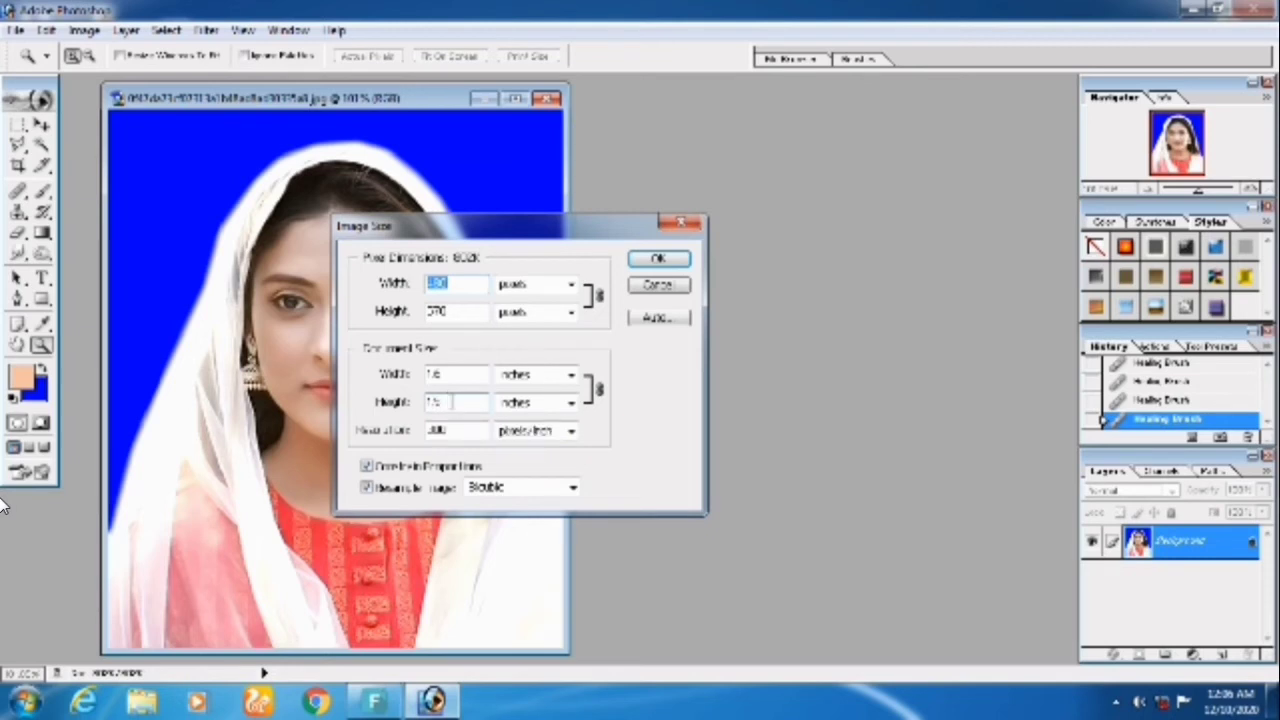
pyautogui.click(432, 402)
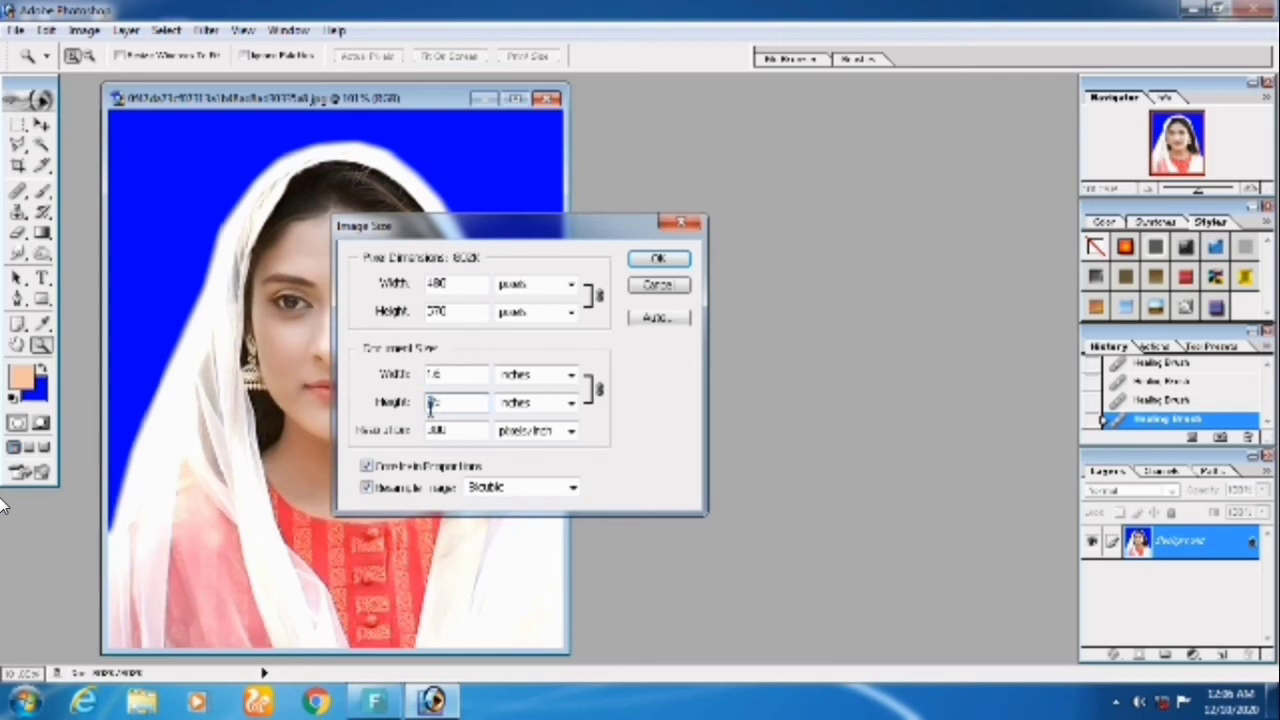
pyautogui.write('.9')
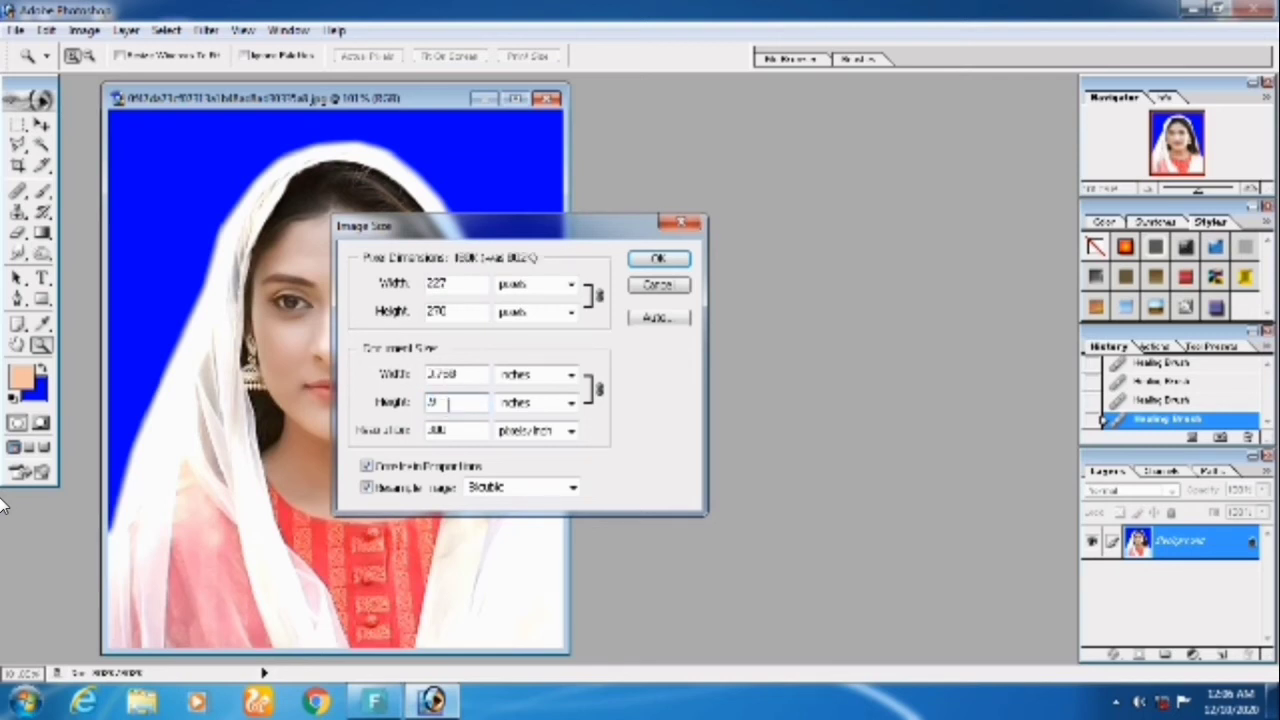
pyautogui.doubleClick(443, 401)
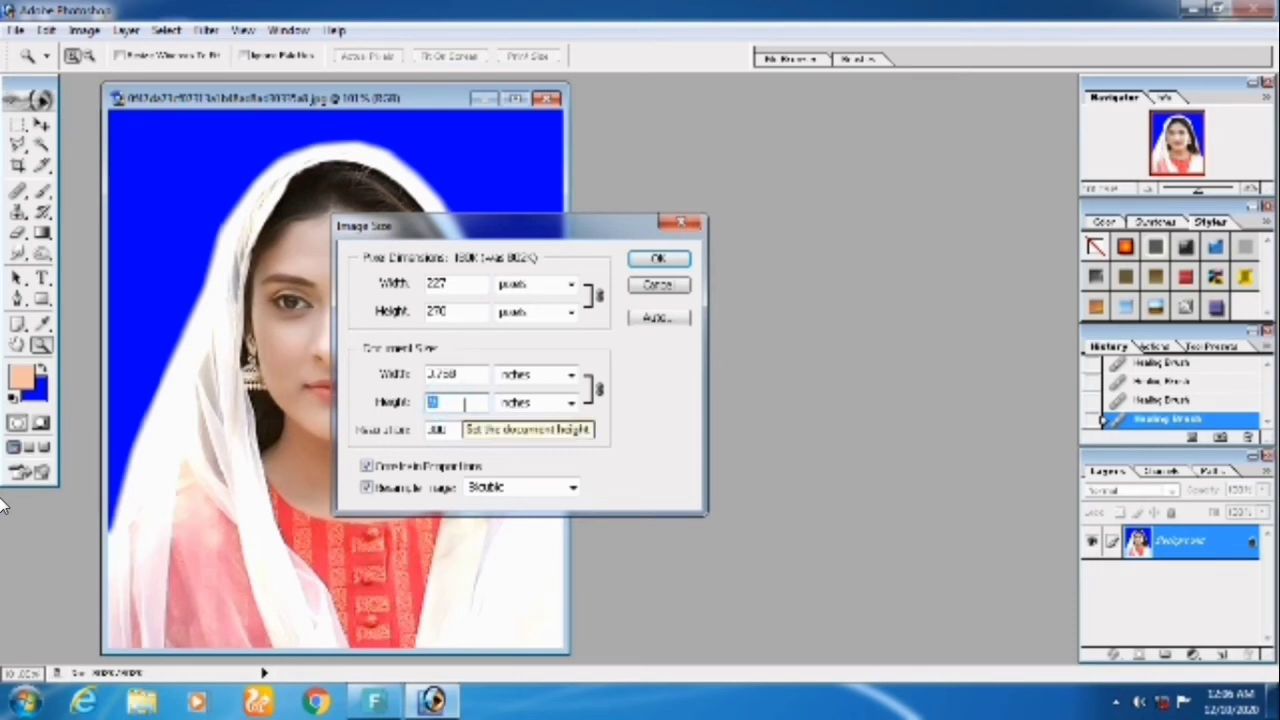
pyautogui.write('1')
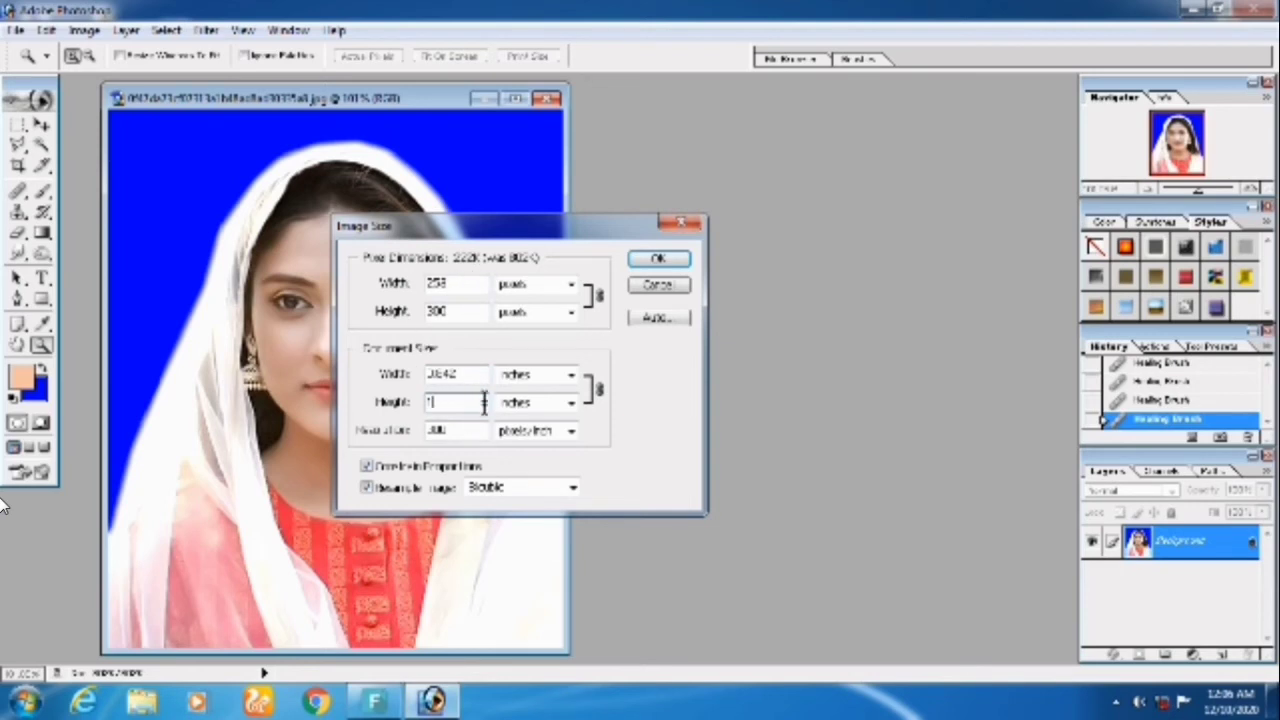
pyautogui.click(655, 262)
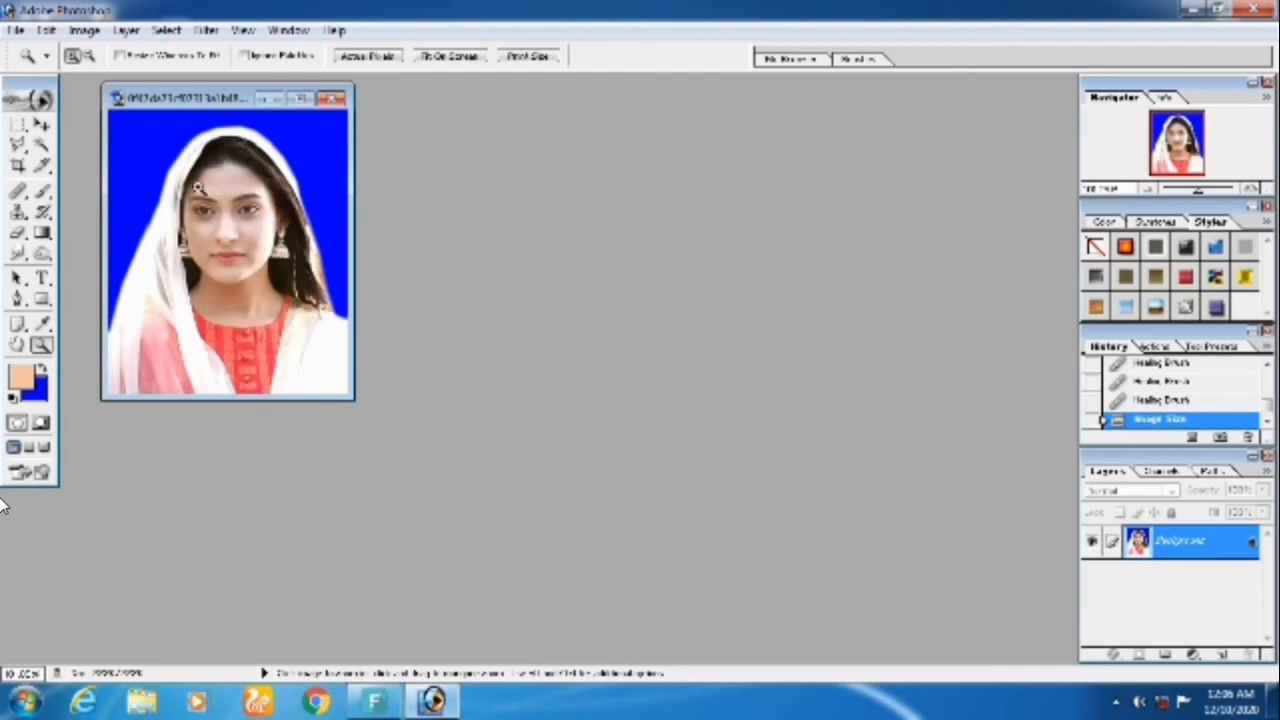
# - Create a new transparent A4 document (209.97 × 297.01 mm) at 300 pixels/inch
pyautogui.click(16, 30)
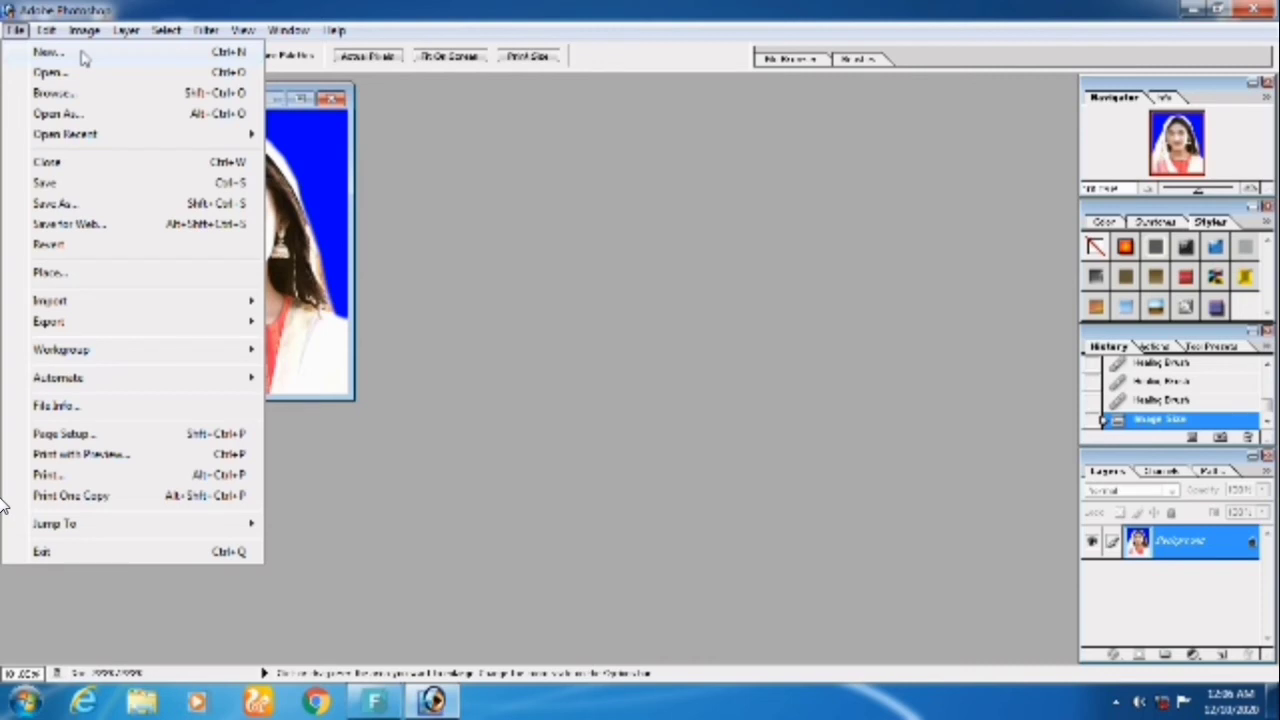
pyautogui.click(84, 60)
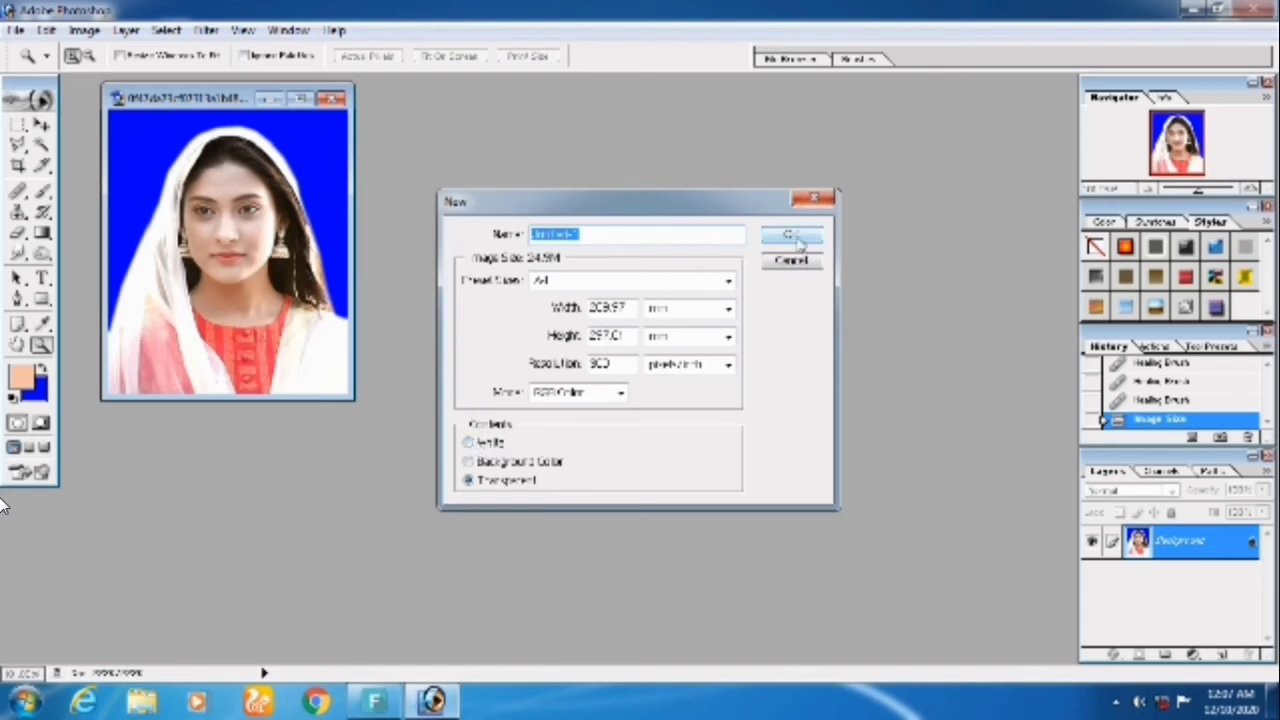
pyautogui.click(797, 234)
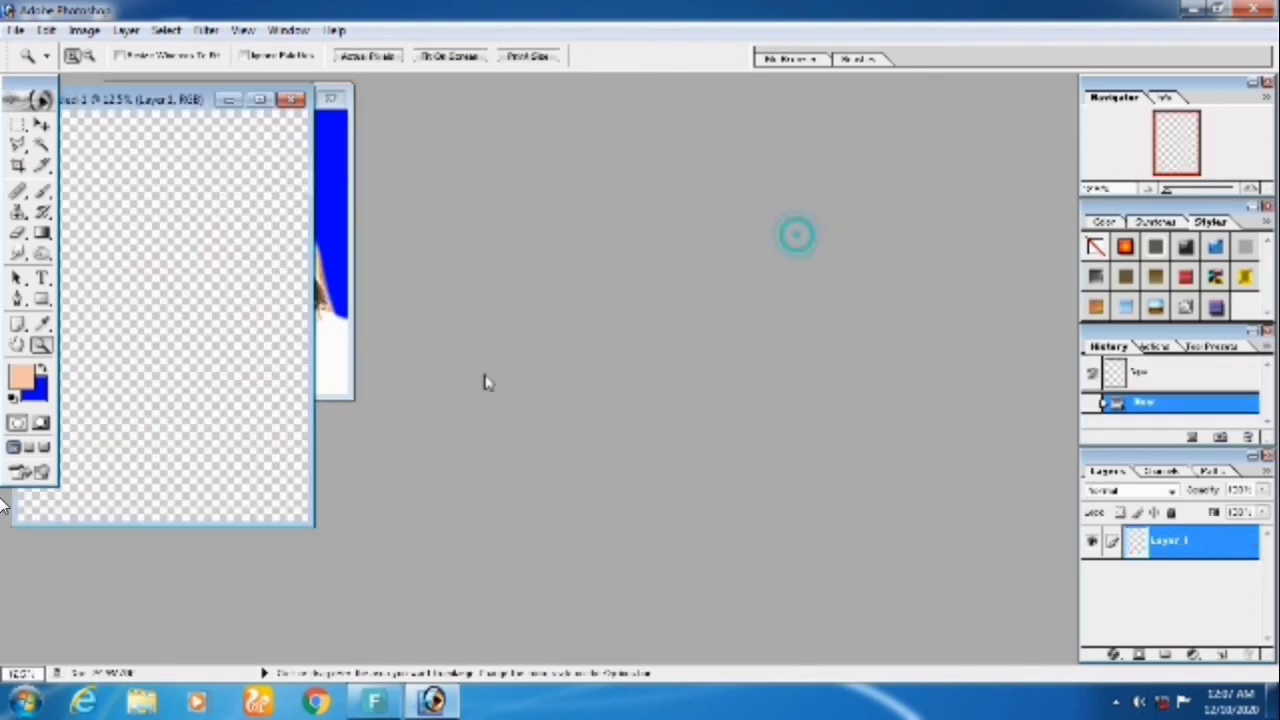
# - Fit the A4 sheet on screen and move the passport photo onto its top-left area
pyautogui.rightClick(128, 252)
pyautogui.click(160, 262)
pyautogui.moveTo(200, 95); pyautogui.dragTo(815, 102)
pyautogui.click(41, 124)
pyautogui.moveTo(185, 243)
pyautogui.mouseDown()
pyautogui.moveTo(686, 190)
pyautogui.moveTo(656, 156)
pyautogui.moveTo(694, 158)
pyautogui.mouseUp()
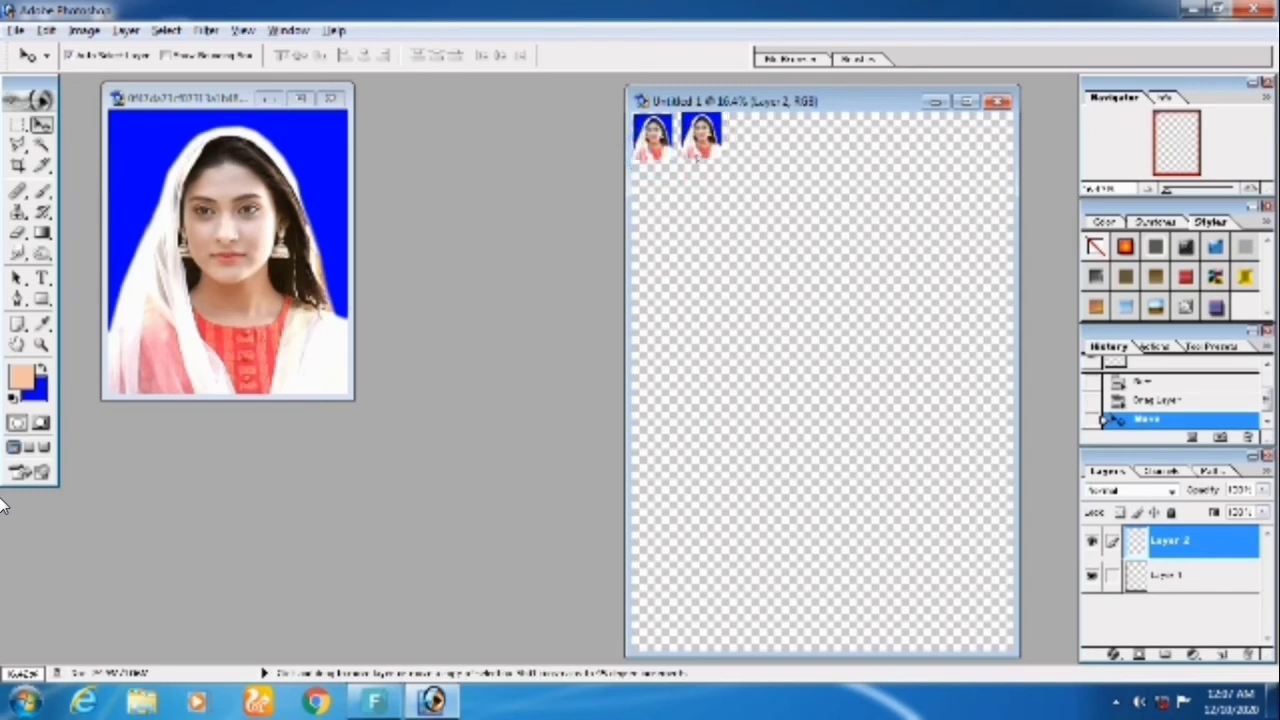
pyautogui.press('Left')
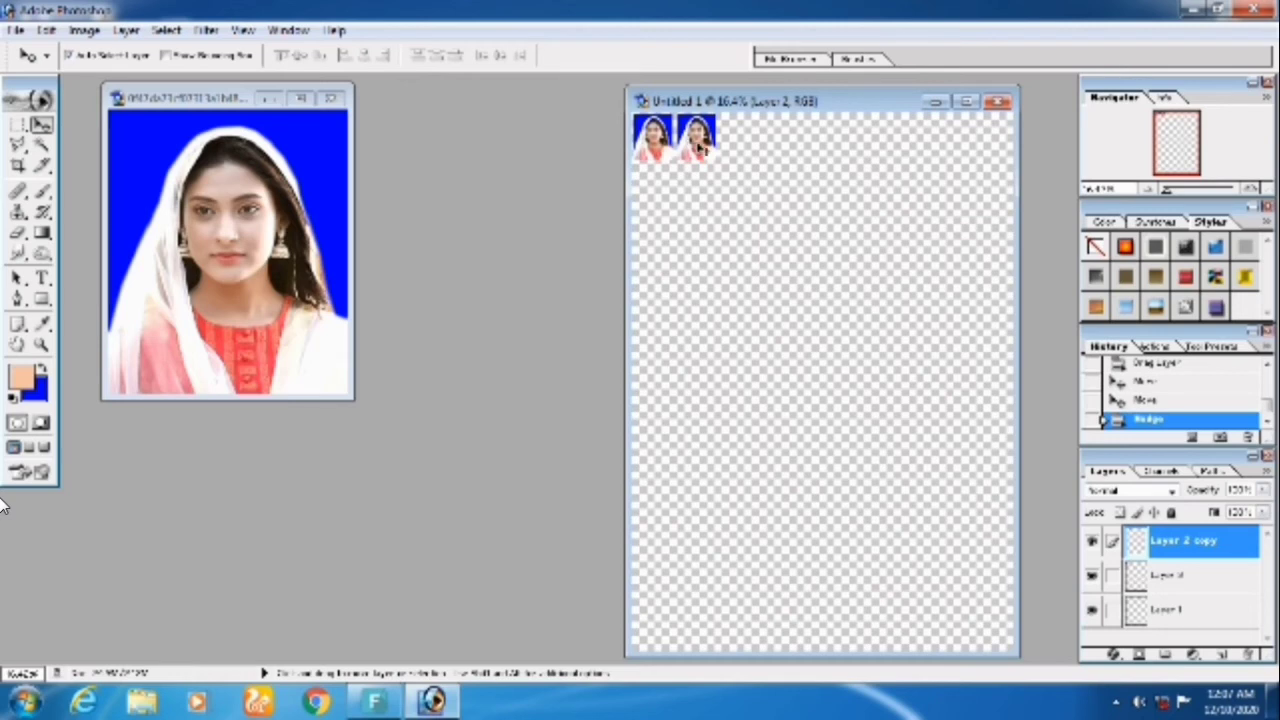
# - Alt-drag copies of the photo rightward, nudging each, to build a row of eight
pyautogui.press('alt')
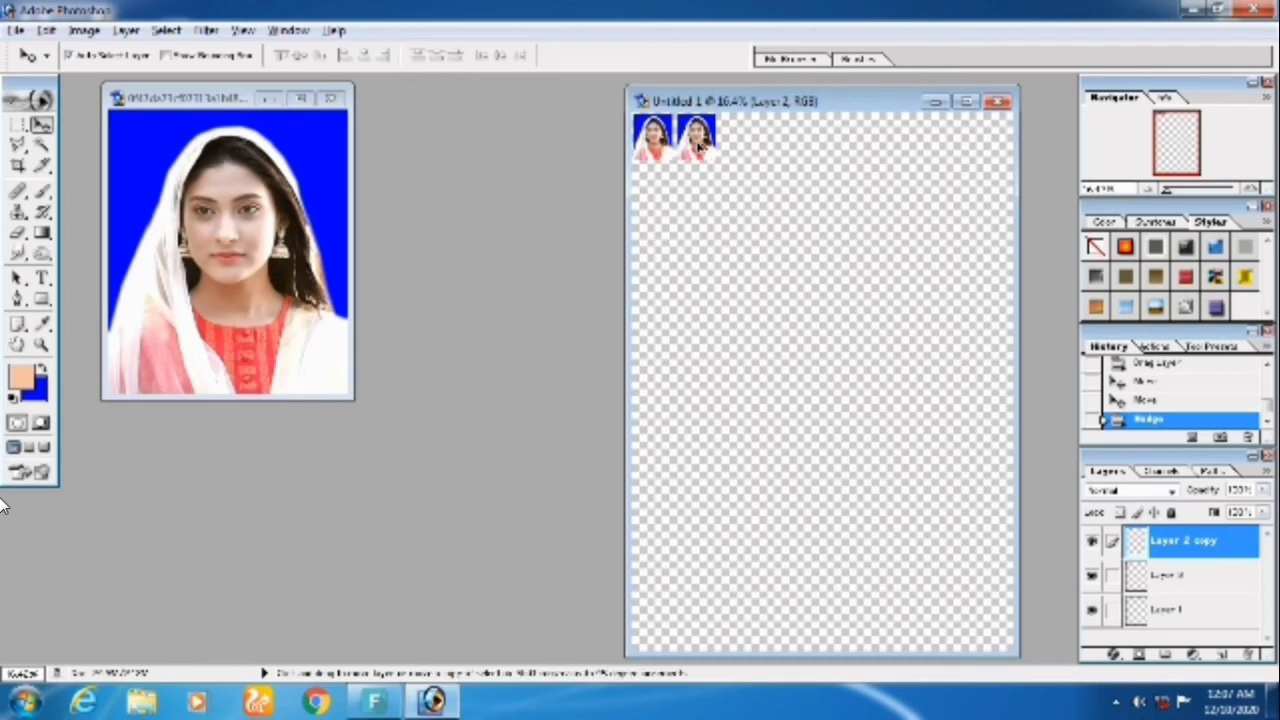
pyautogui.moveTo(700, 145); pyautogui.dragTo(742, 148)
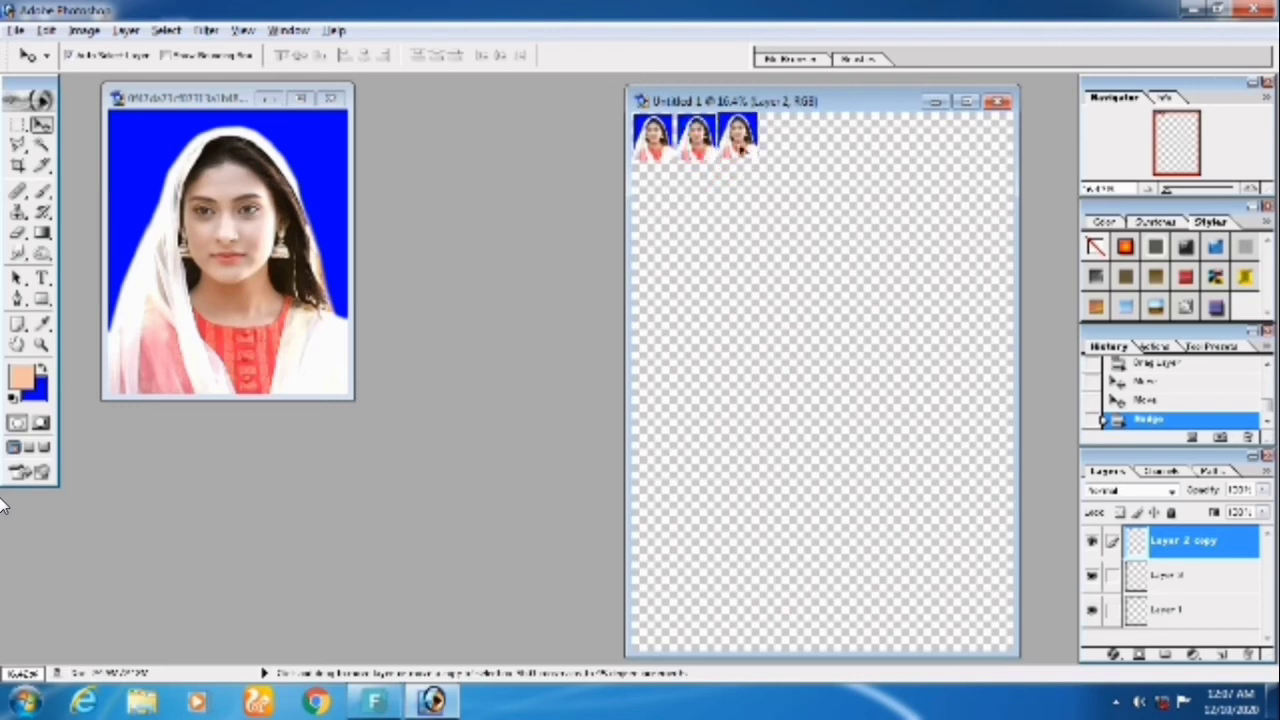
pyautogui.press('Right')
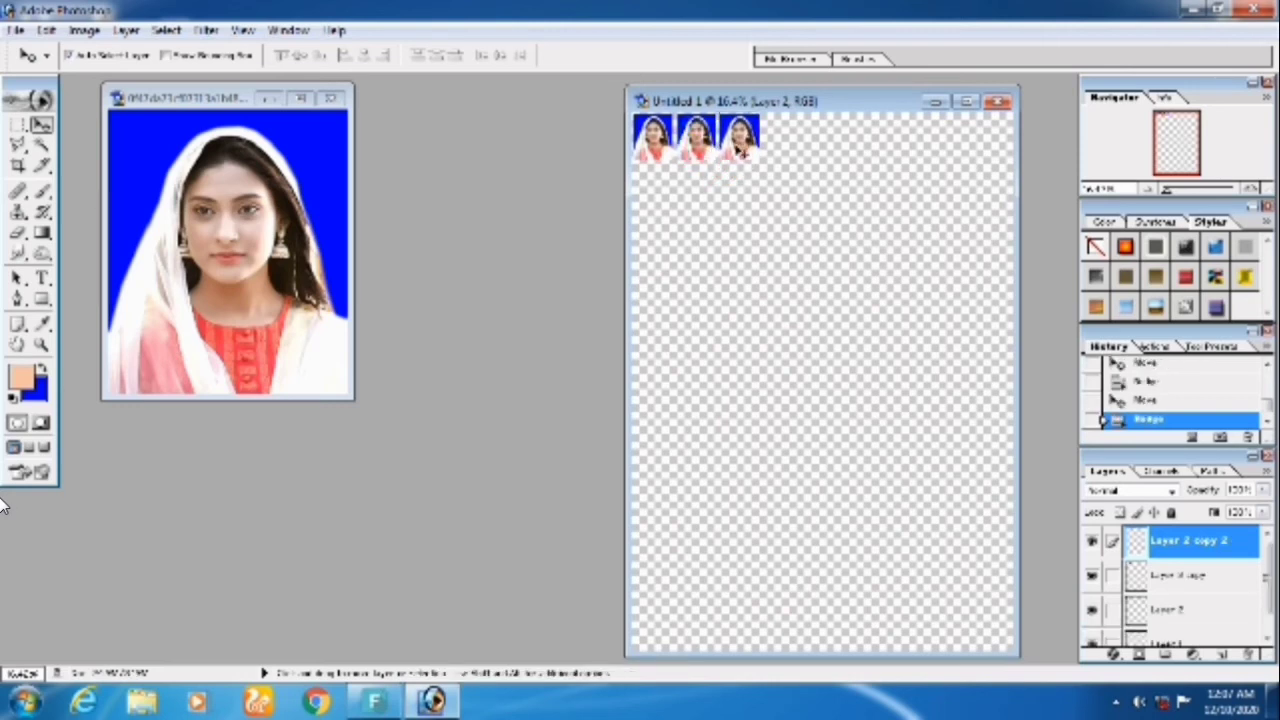
pyautogui.moveTo(741, 148); pyautogui.dragTo(783, 148)
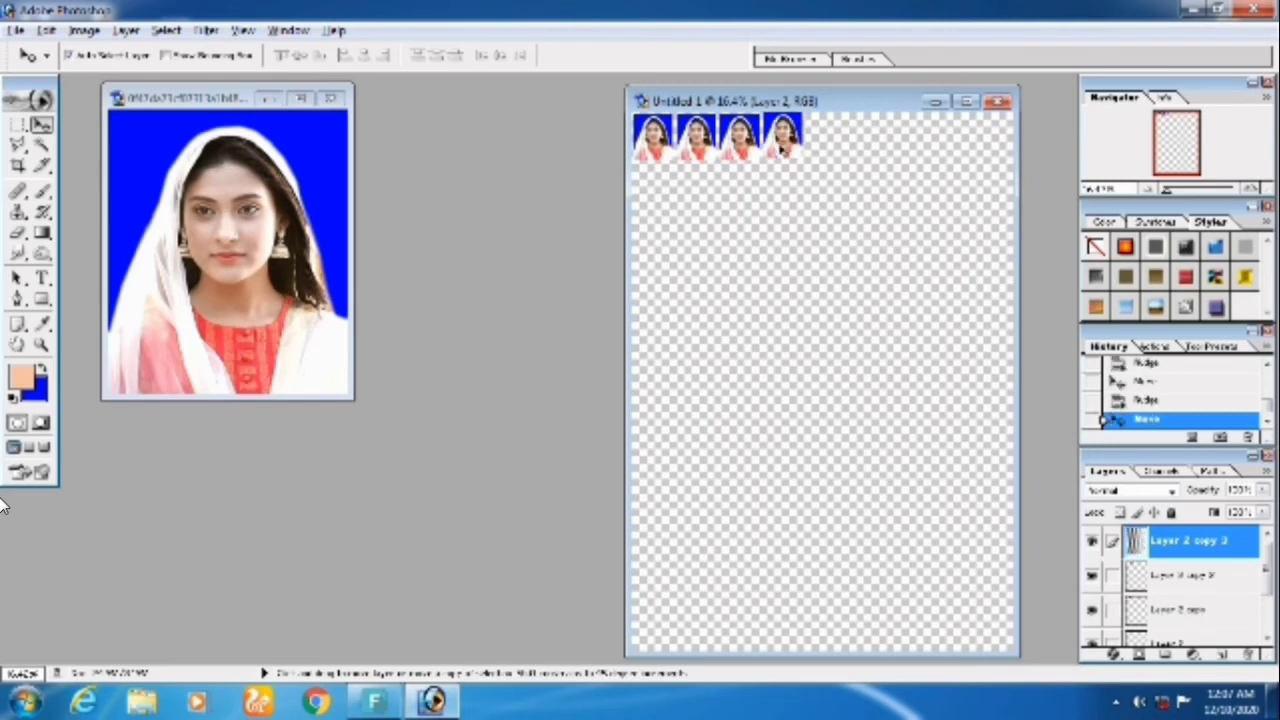
pyautogui.press('Right')
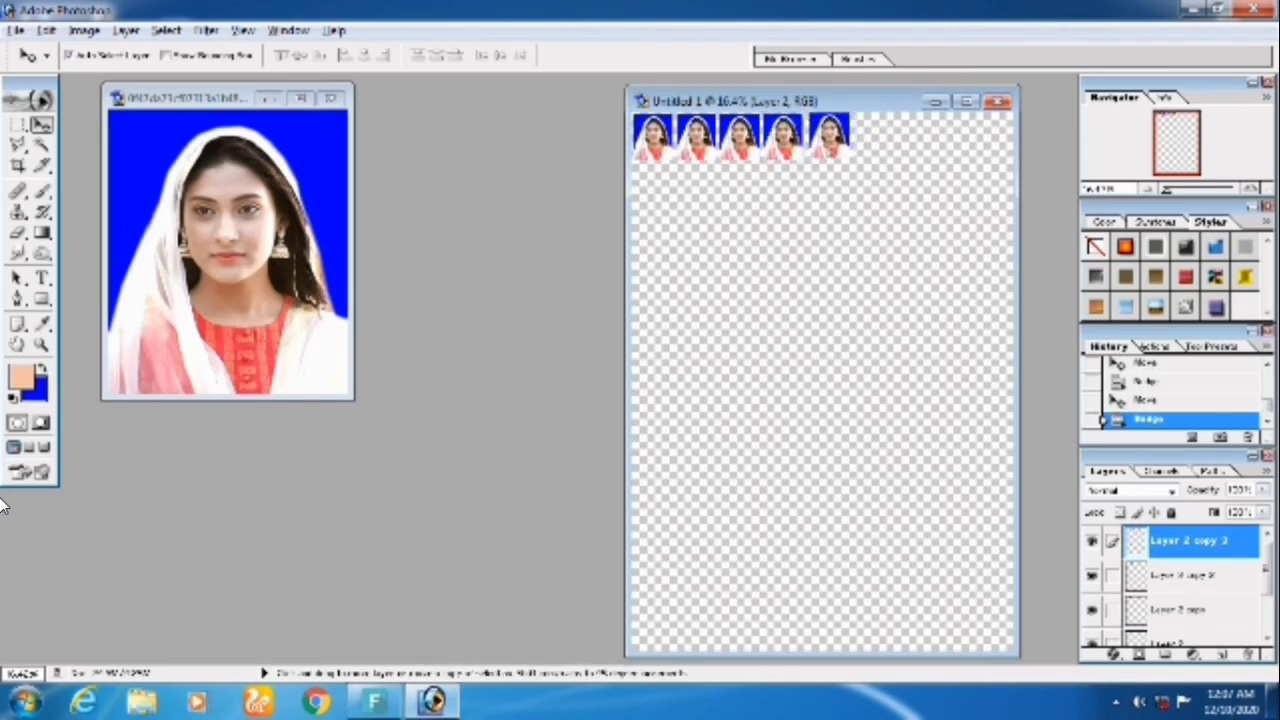
pyautogui.moveTo(787, 148); pyautogui.dragTo(830, 152)
pyautogui.press('Right')
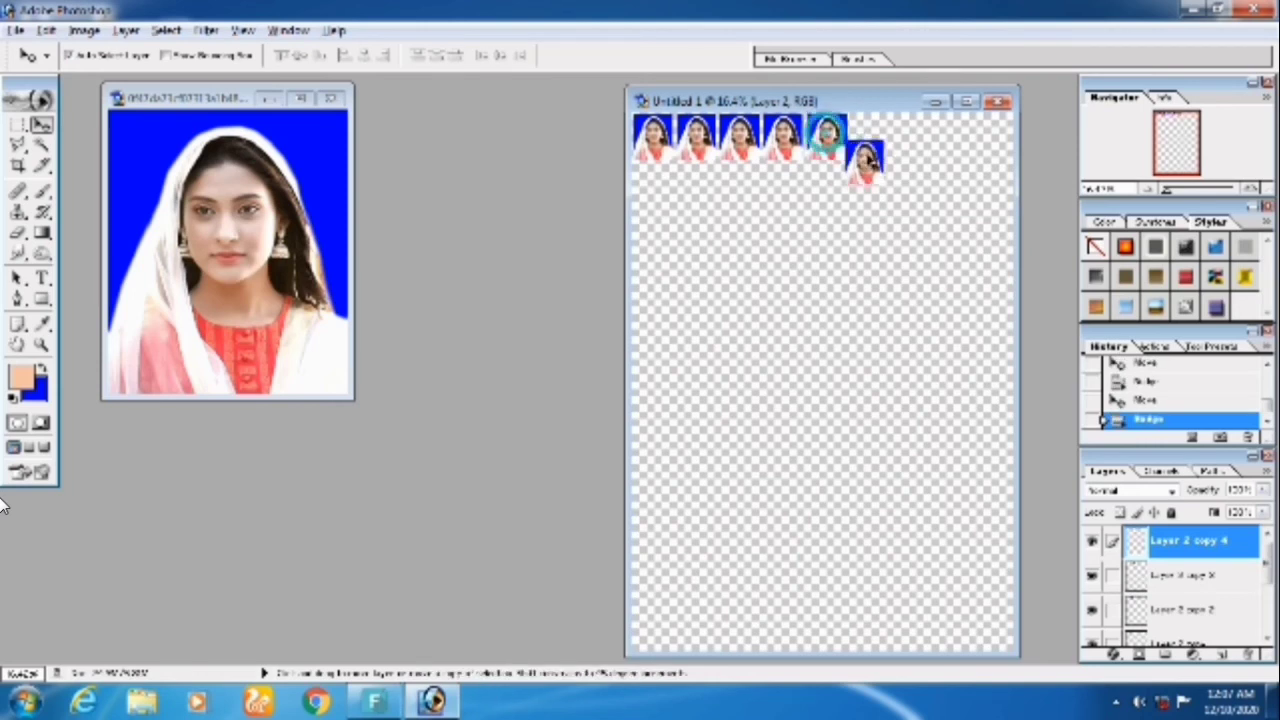
pyautogui.moveTo(828, 140); pyautogui.dragTo(868, 140)
pyautogui.press('Right')
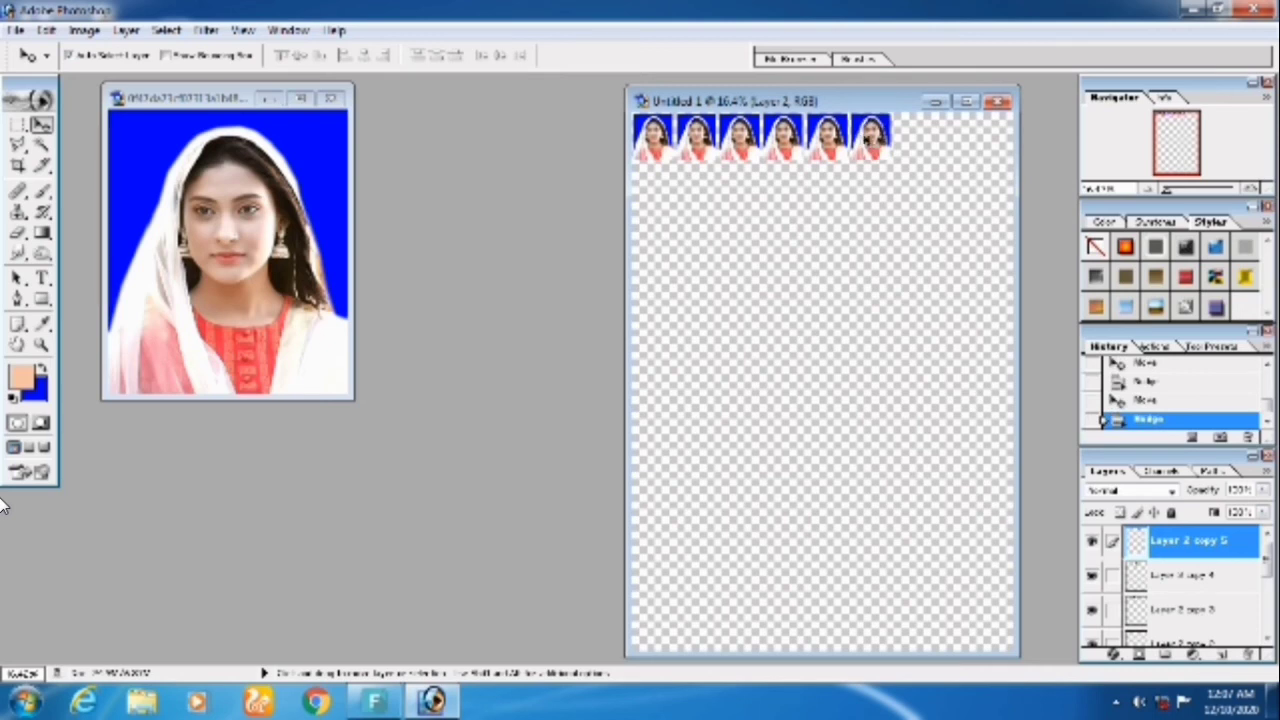
pyautogui.moveTo(870, 140); pyautogui.dragTo(912, 140)
pyautogui.press('Right')
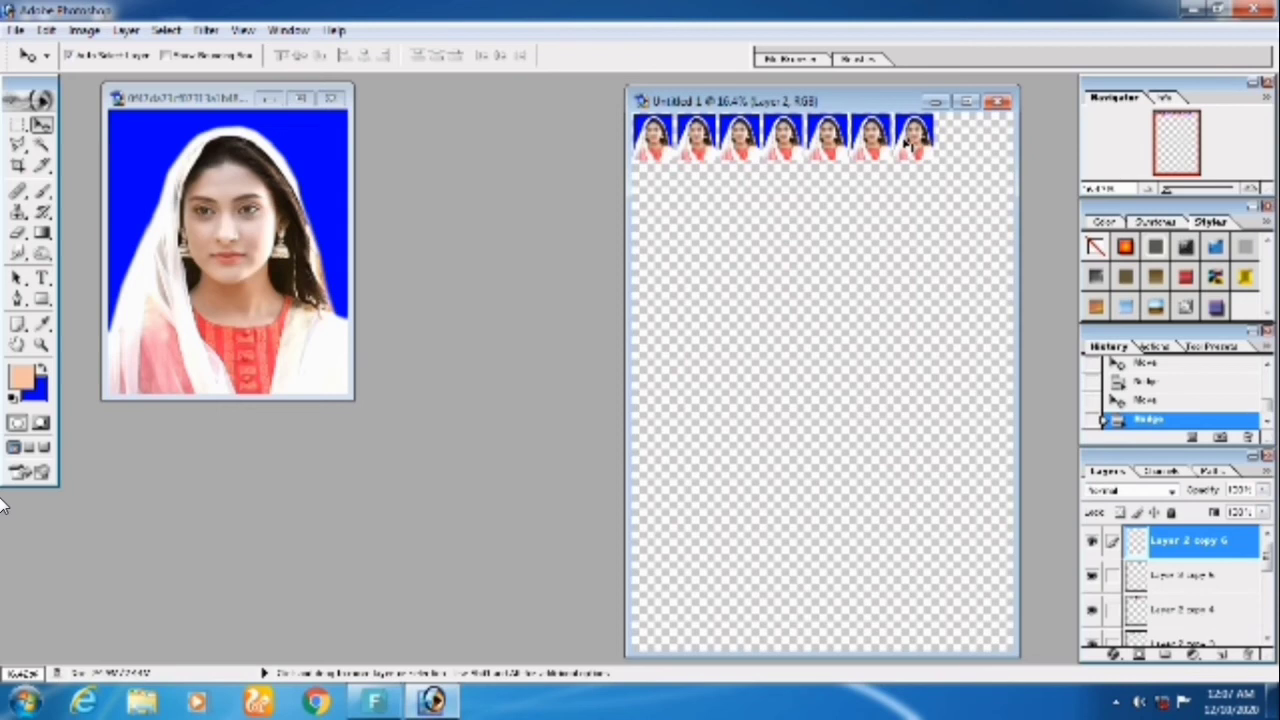
pyautogui.moveTo(908, 145); pyautogui.dragTo(962, 146)
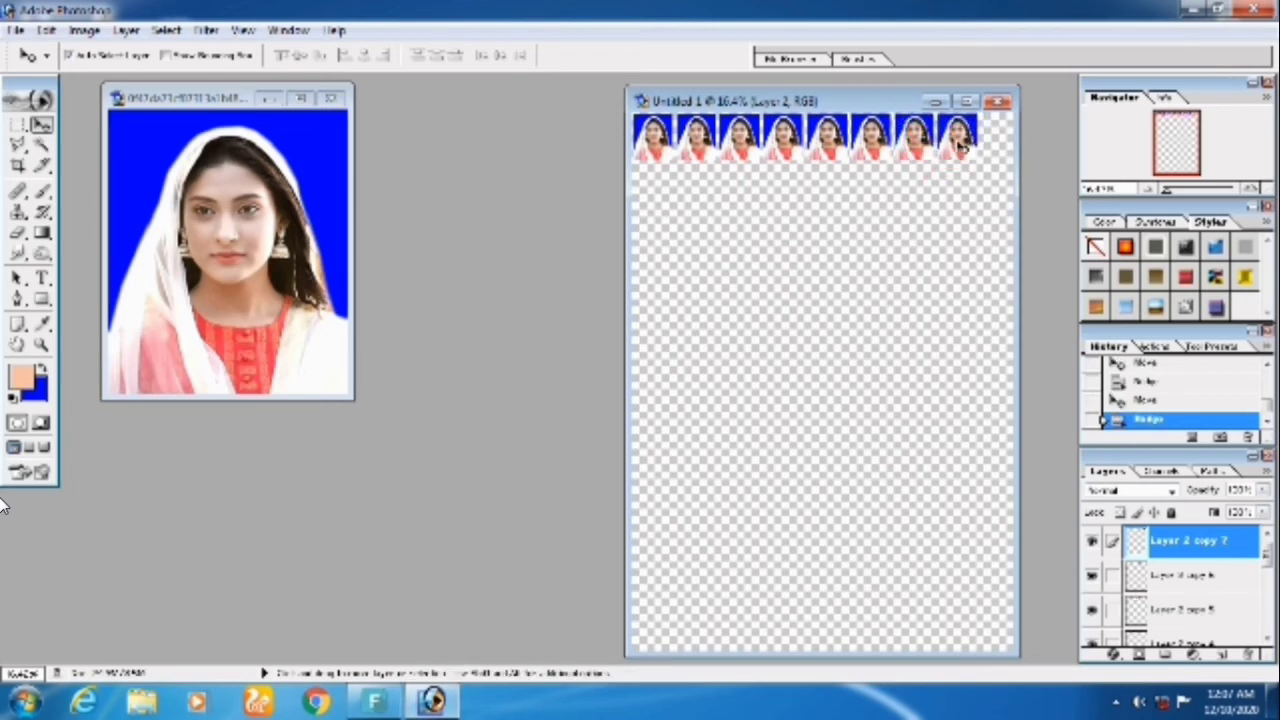
# - Add a ninth photo copy at the end of the row and nudge it right
pyautogui.moveTo(957, 145); pyautogui.dragTo(999, 145)
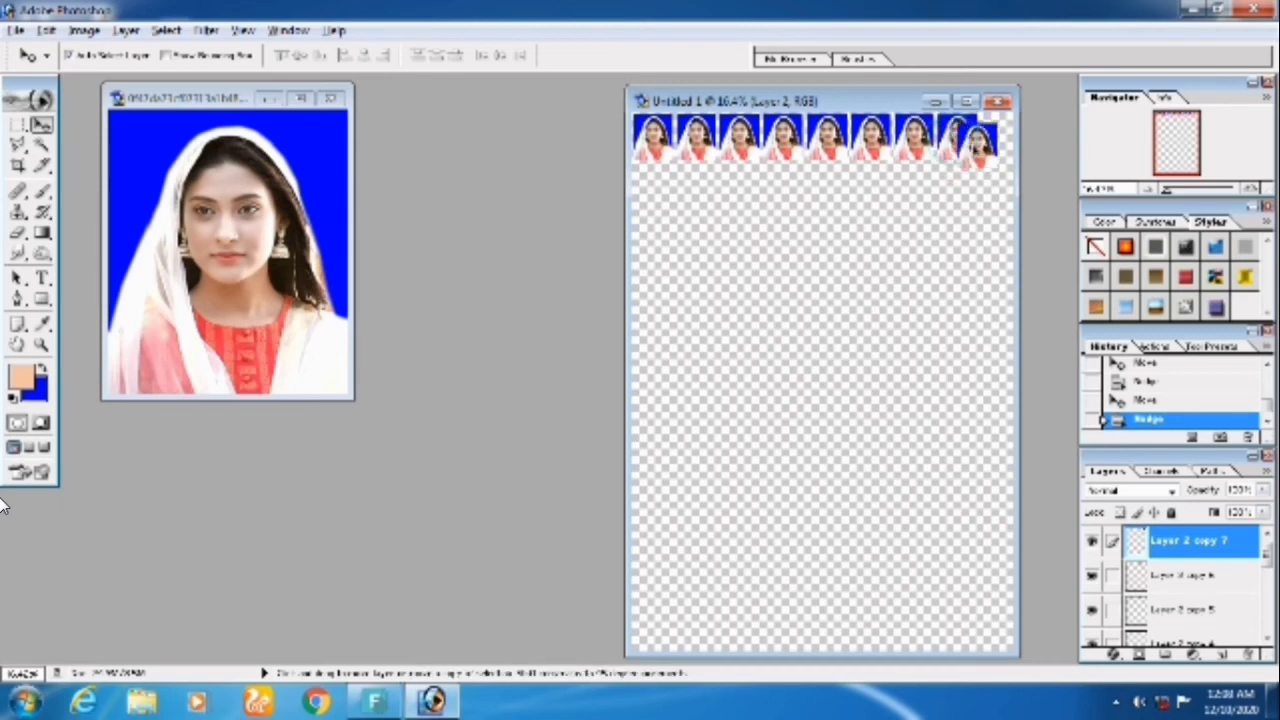
pyautogui.rightClick(943, 146)
pyautogui.click(970, 152)
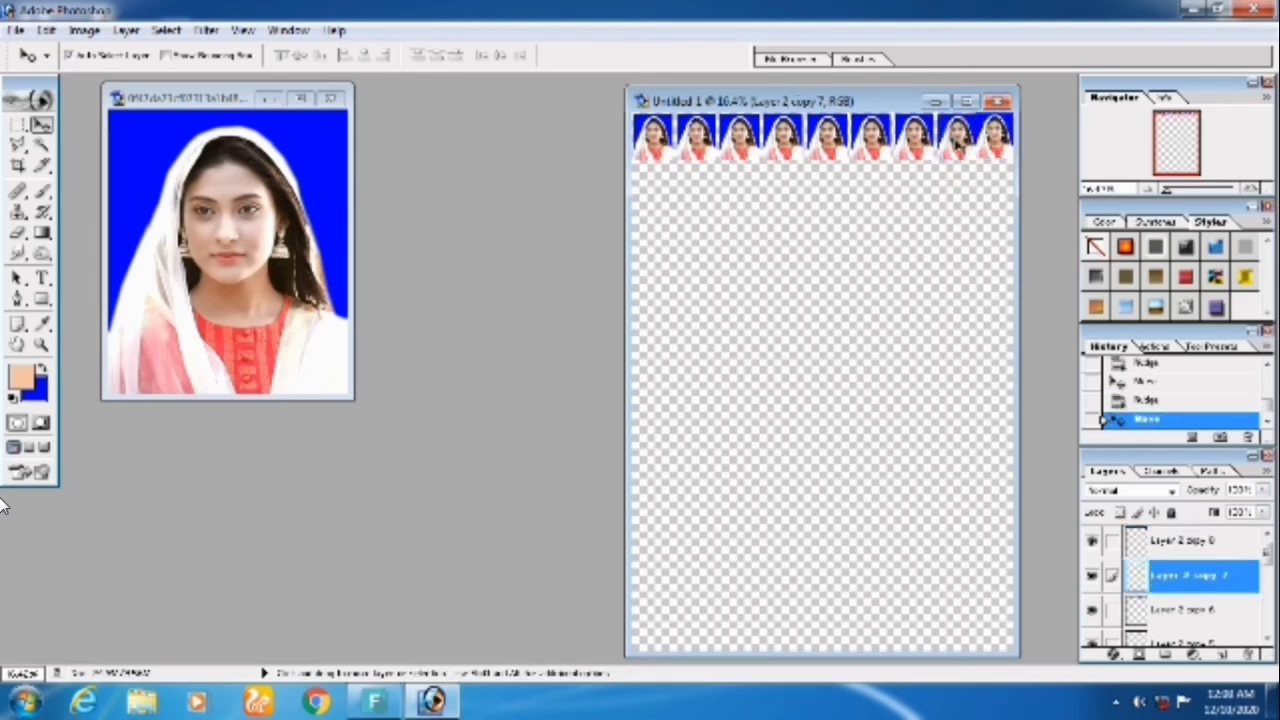
pyautogui.press('Right')
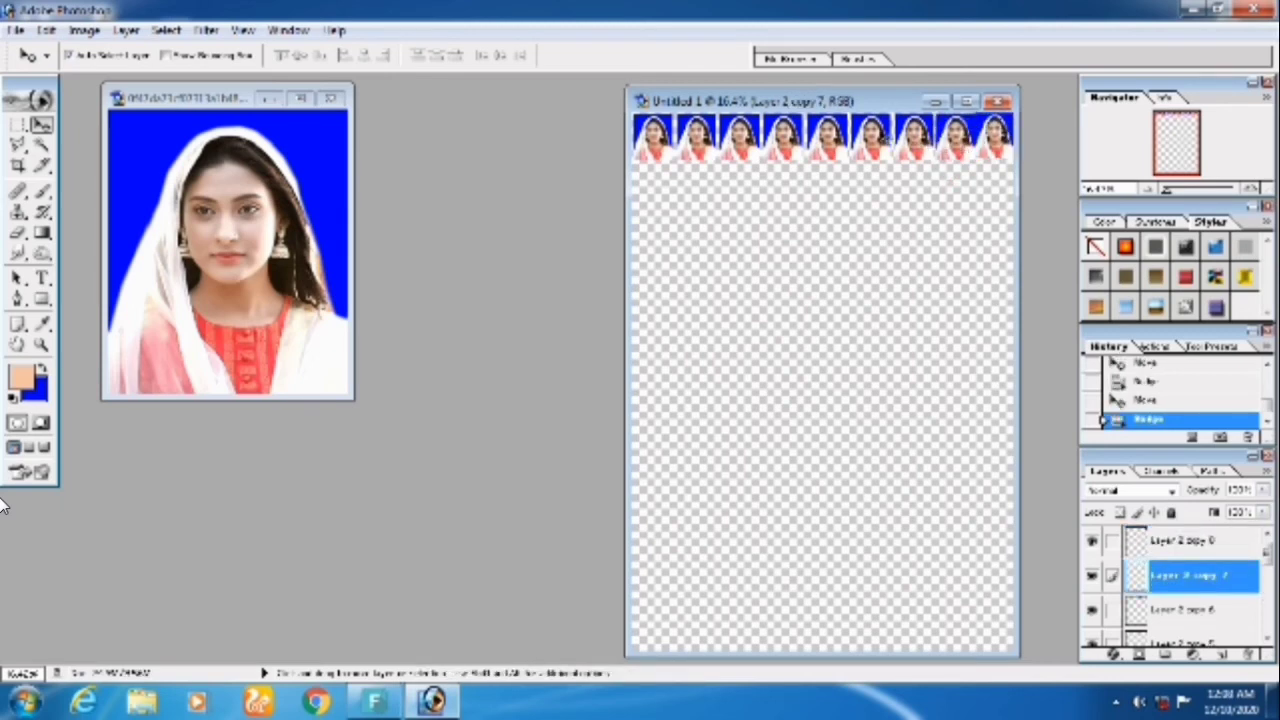
# - Select Layer 2 copies 3, 4 and 5 and nudge each right to even the spacing
pyautogui.rightClick(782, 132)
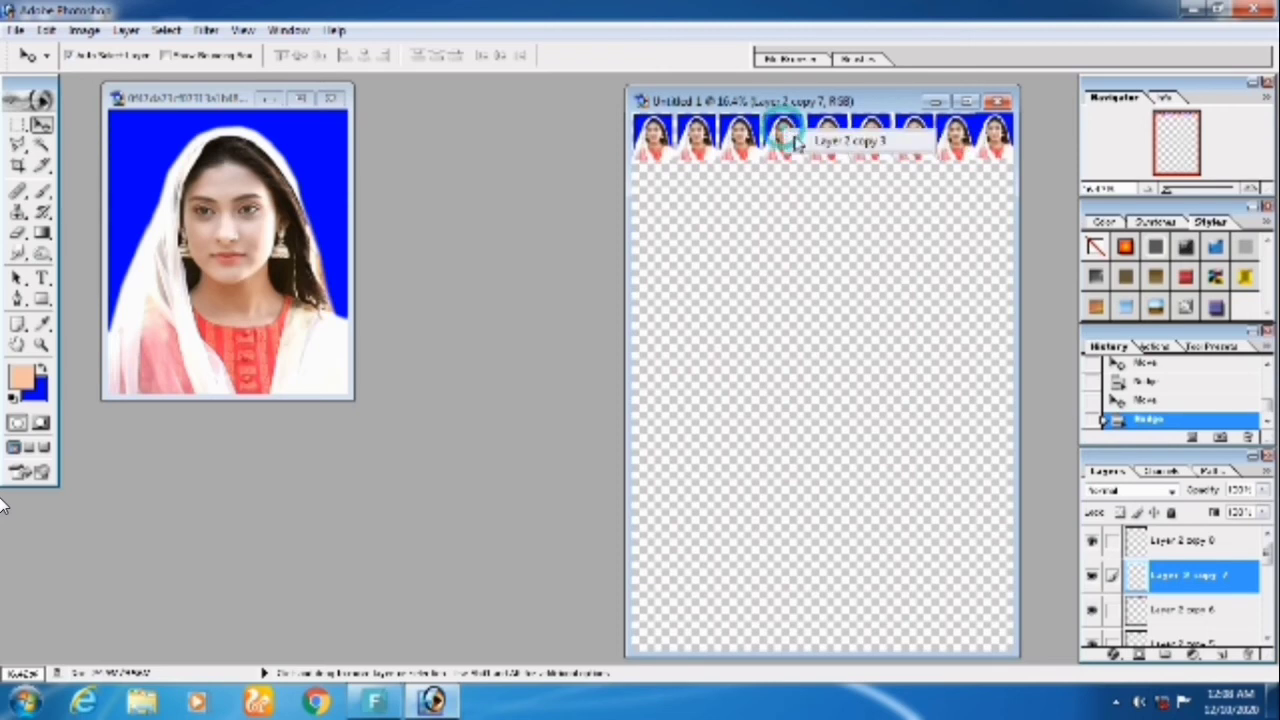
pyautogui.click(800, 146)
pyautogui.press('Right')
pyautogui.rightClick(826, 138)
pyautogui.click(850, 136)
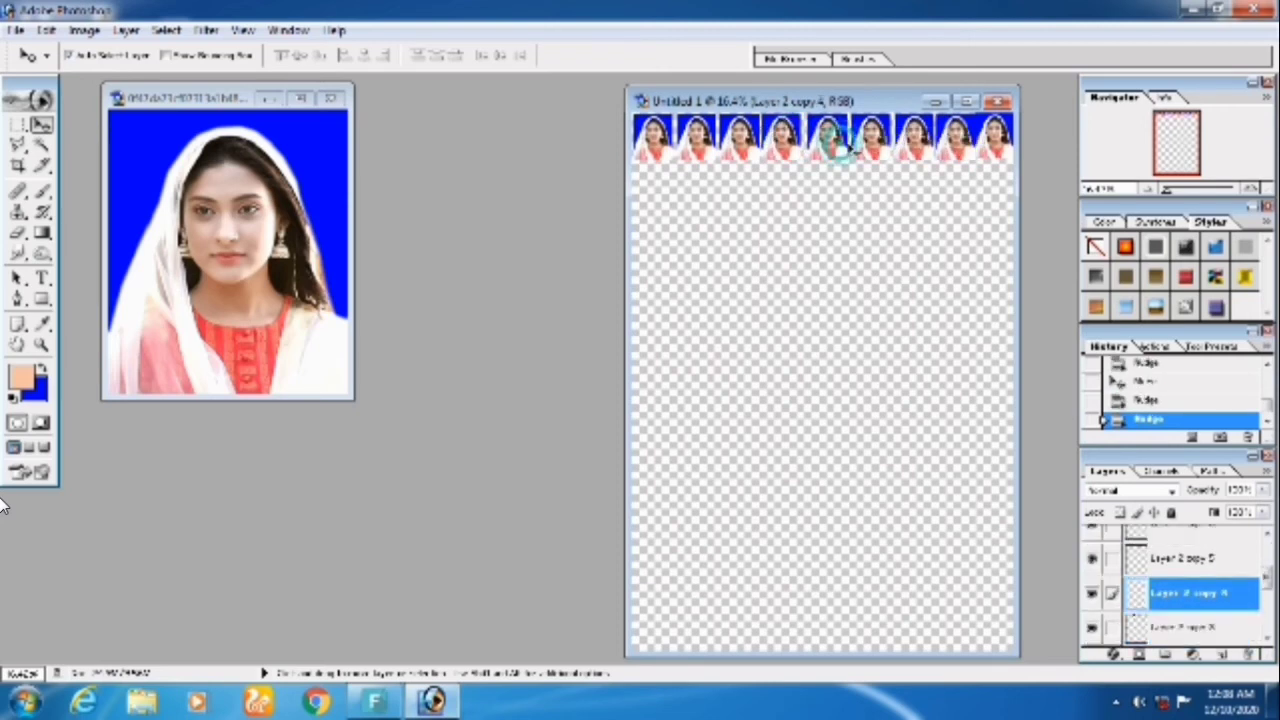
pyautogui.press('Right')
pyautogui.rightClick(887, 156)
pyautogui.click(905, 150)
pyautogui.press('Right')
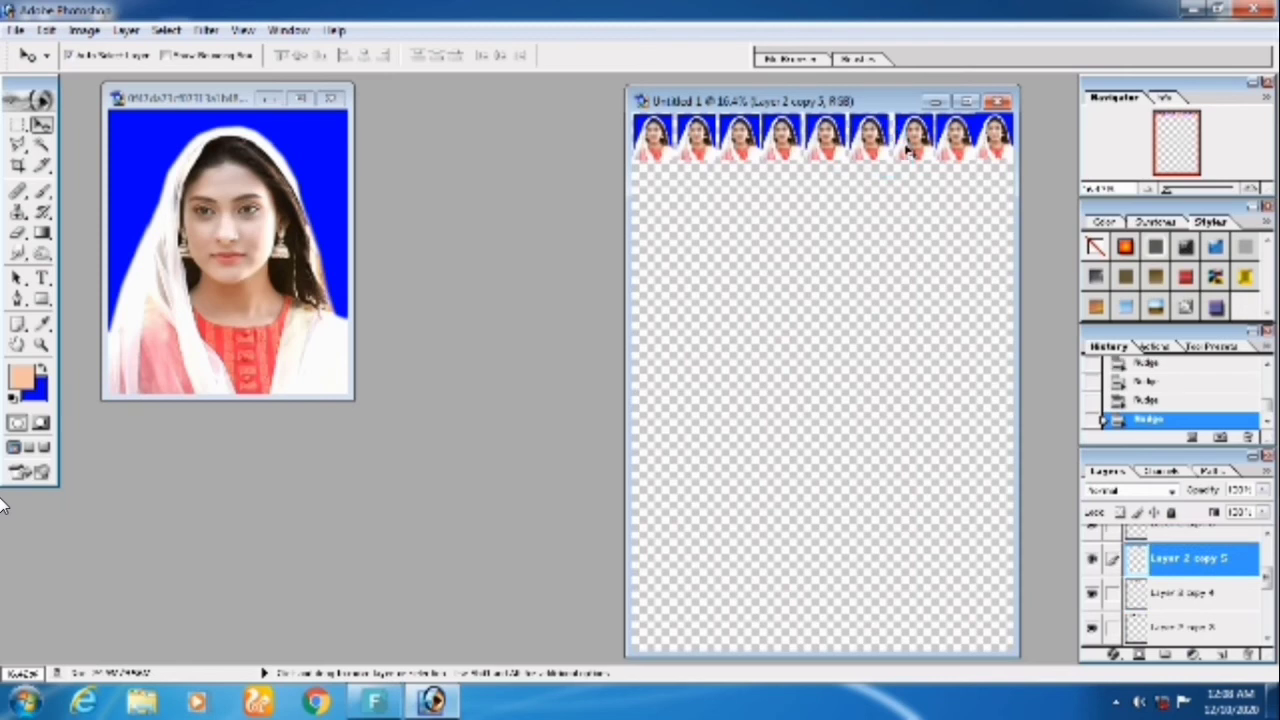
# - Adjust Layer 2 copies 6, 7 and 8 to finish evening the row spacing
pyautogui.rightClick(920, 138)
pyautogui.click(927, 142)
pyautogui.press('Right')
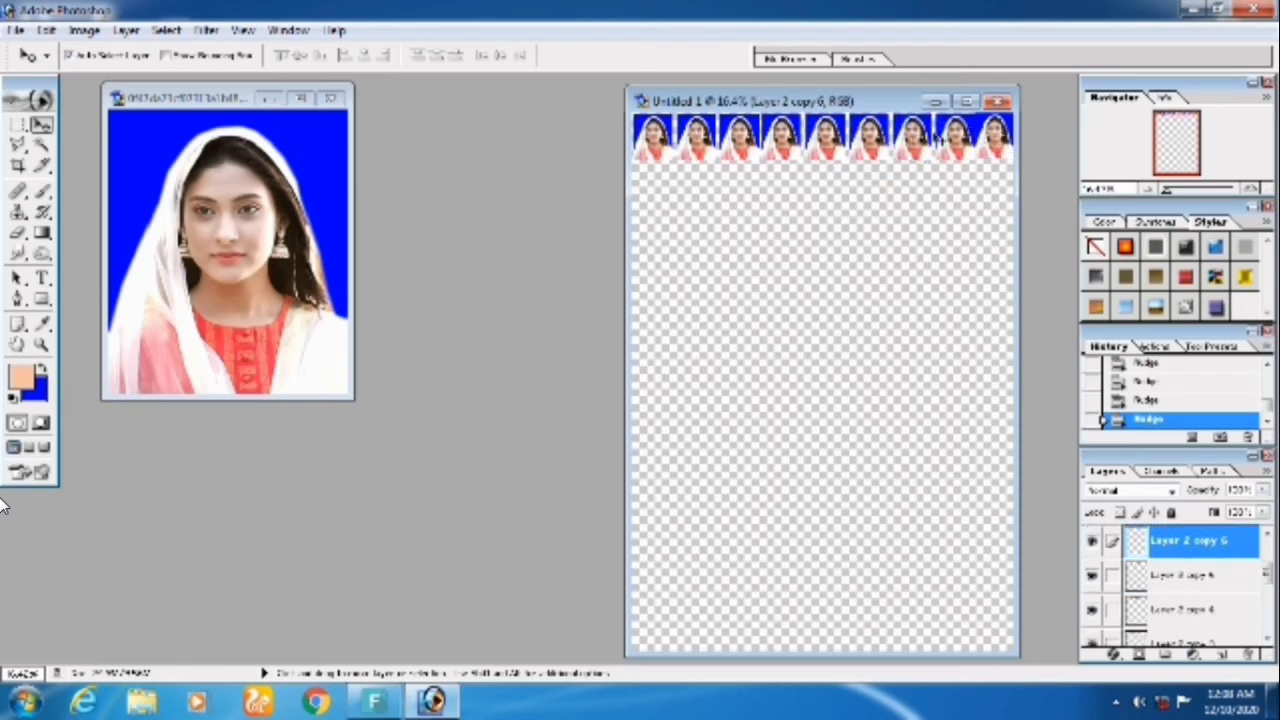
pyautogui.rightClick(955, 132)
pyautogui.click(965, 142)
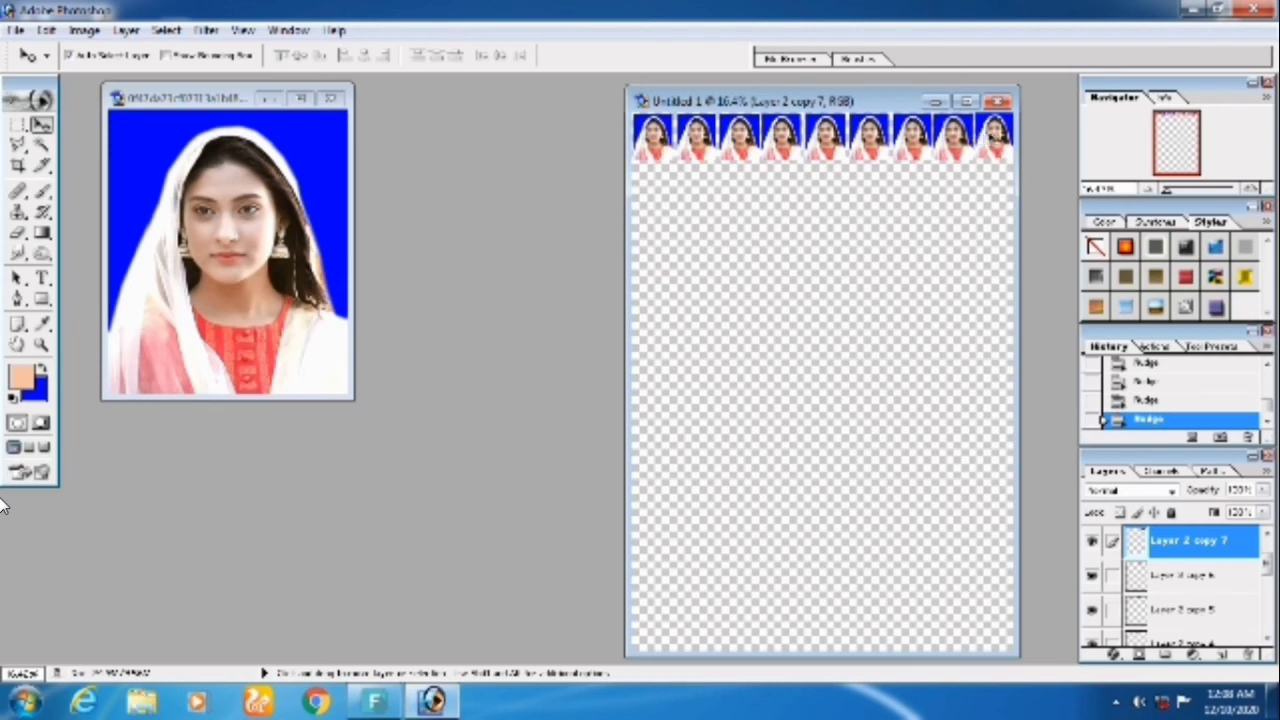
pyautogui.rightClick(995, 135)
pyautogui.click(1010, 145)
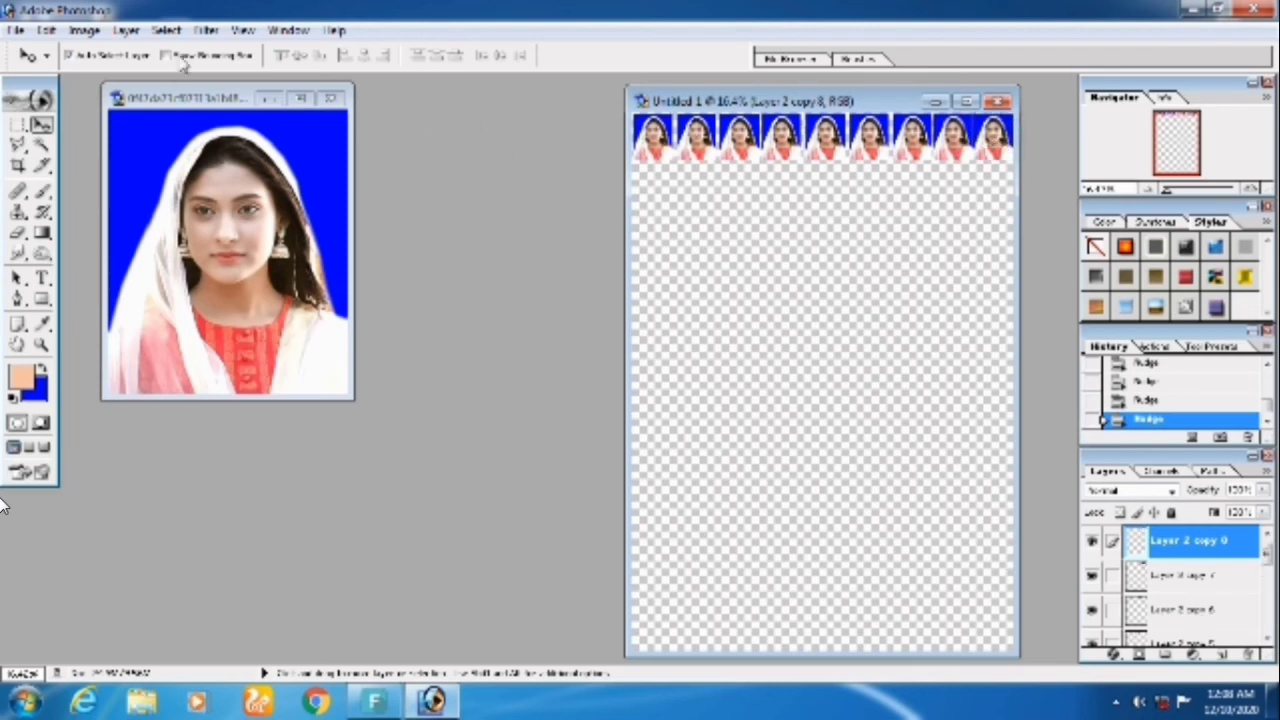
pyautogui.click(126, 30)
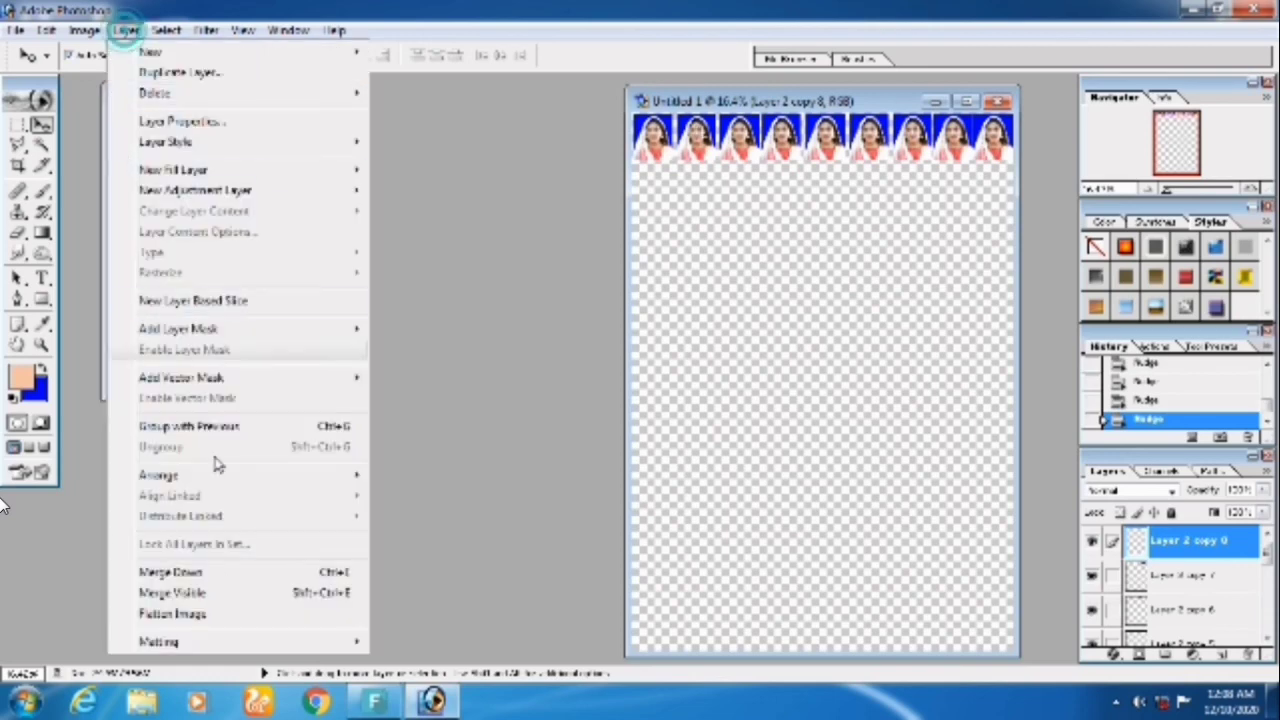
# - Flatten the image onto white and Alt-drag the photo row downward to duplicate it
pyautogui.click(200, 613)
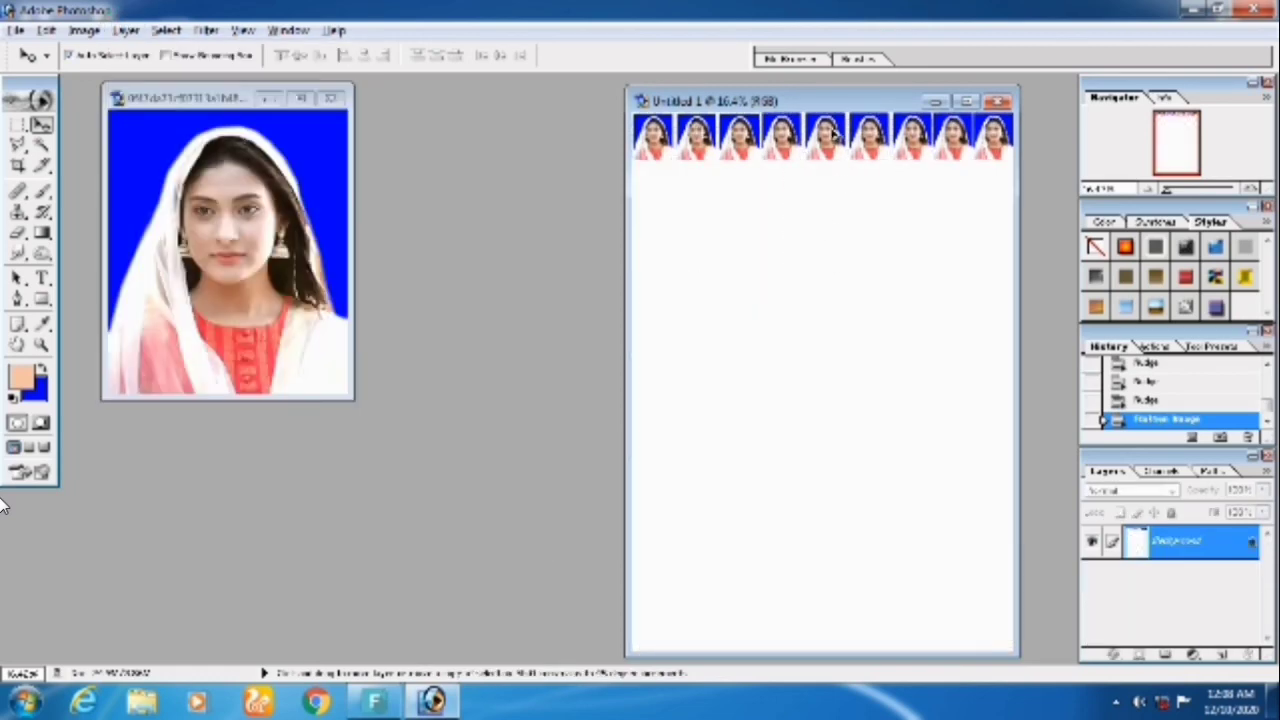
pyautogui.moveTo(825, 132)
pyautogui.mouseDown()
pyautogui.moveTo(830, 282)
pyautogui.moveTo(829, 236)
pyautogui.mouseUp()
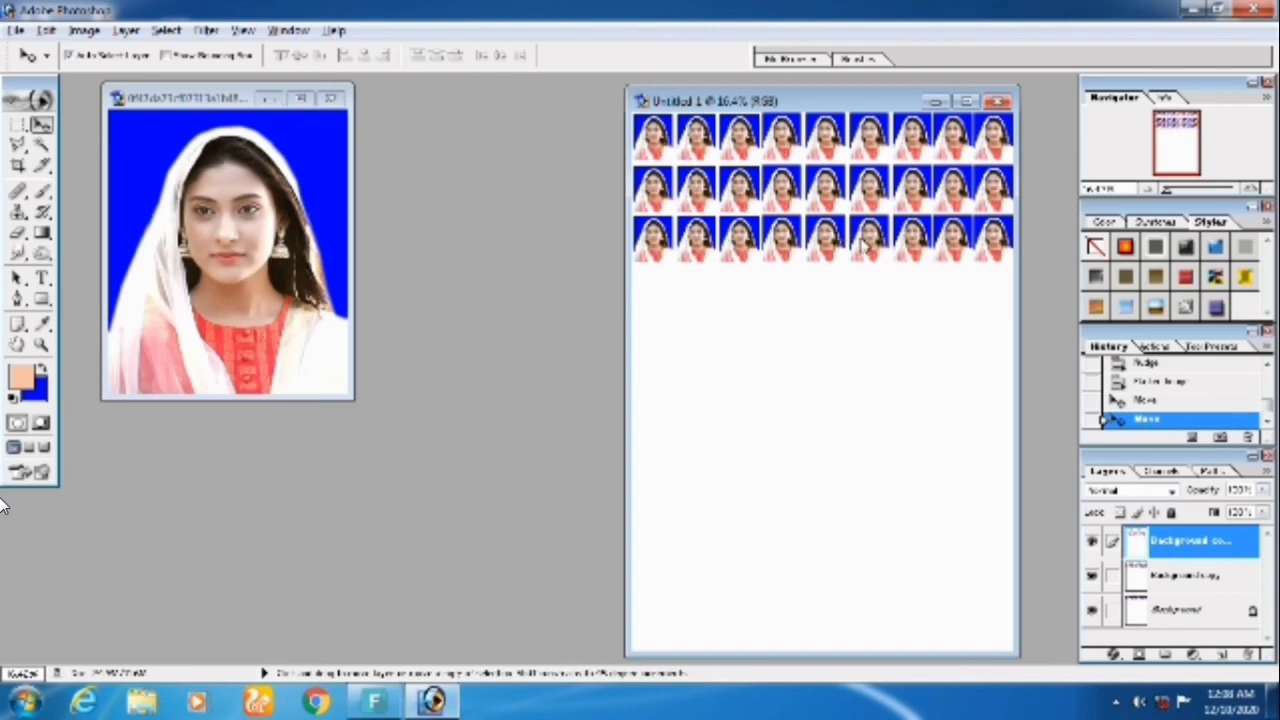
pyautogui.press('alt')
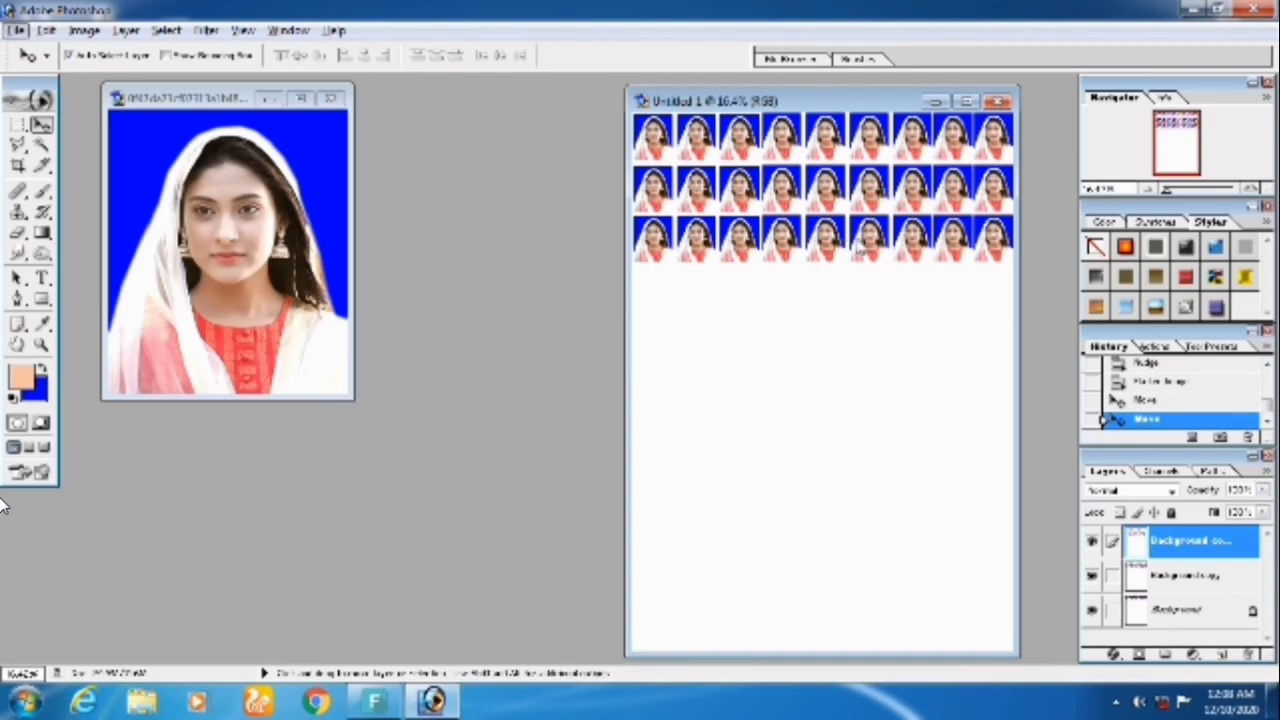